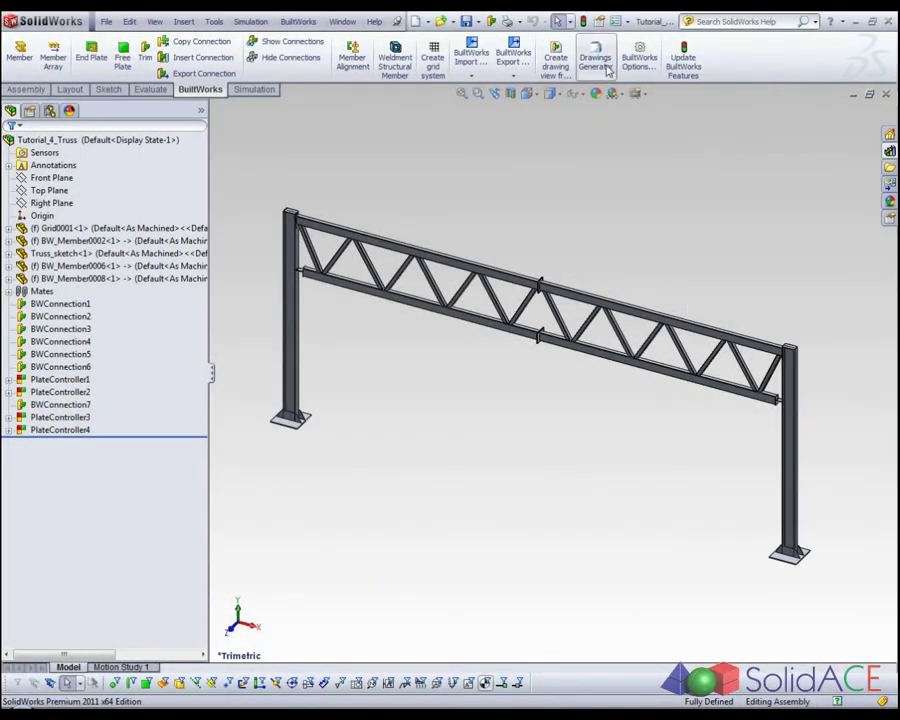
Set the default drawing style to the SolidACE A1 ISO sheet format and mark all items
{"action": "left_click", "coordinate": [598, 60]}
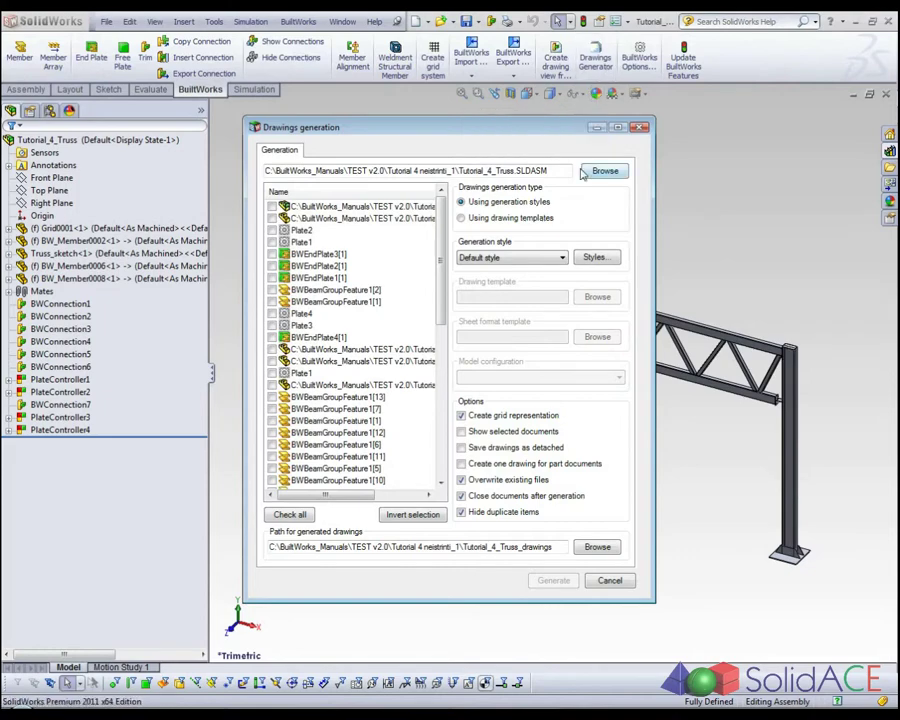
{"action": "left_click", "coordinate": [593, 258]}
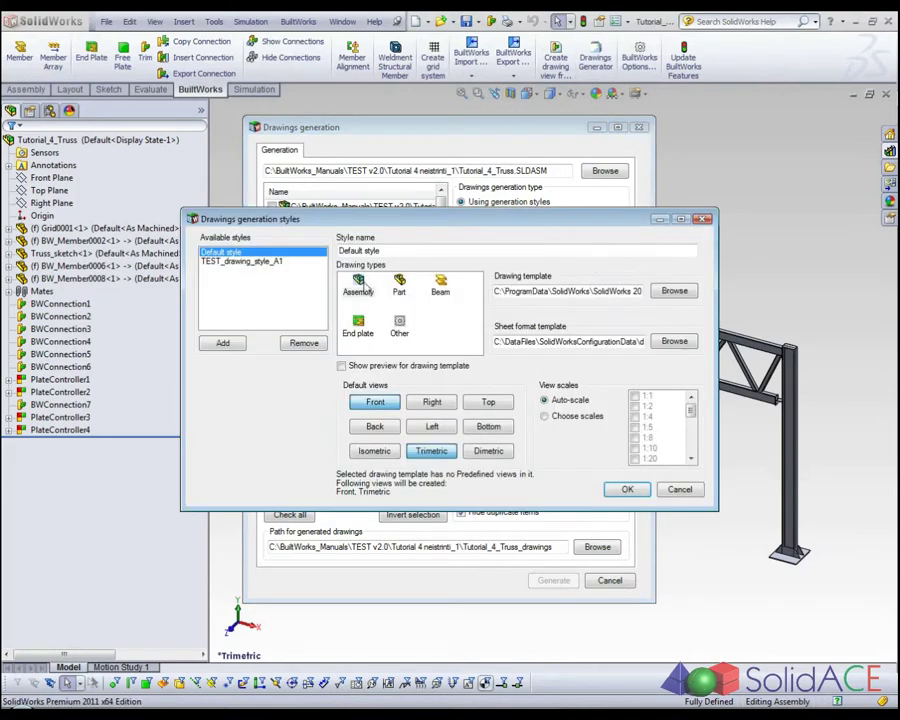
{"action": "left_click", "coordinate": [682, 341]}
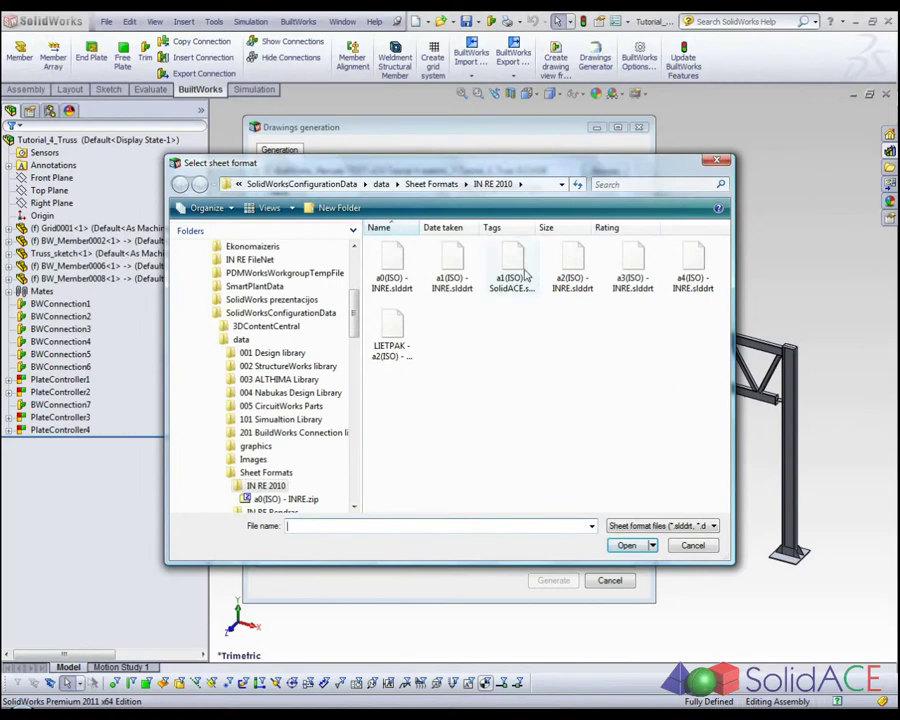
{"action": "left_click", "coordinate": [512, 272]}
{"action": "left_click", "coordinate": [637, 545]}
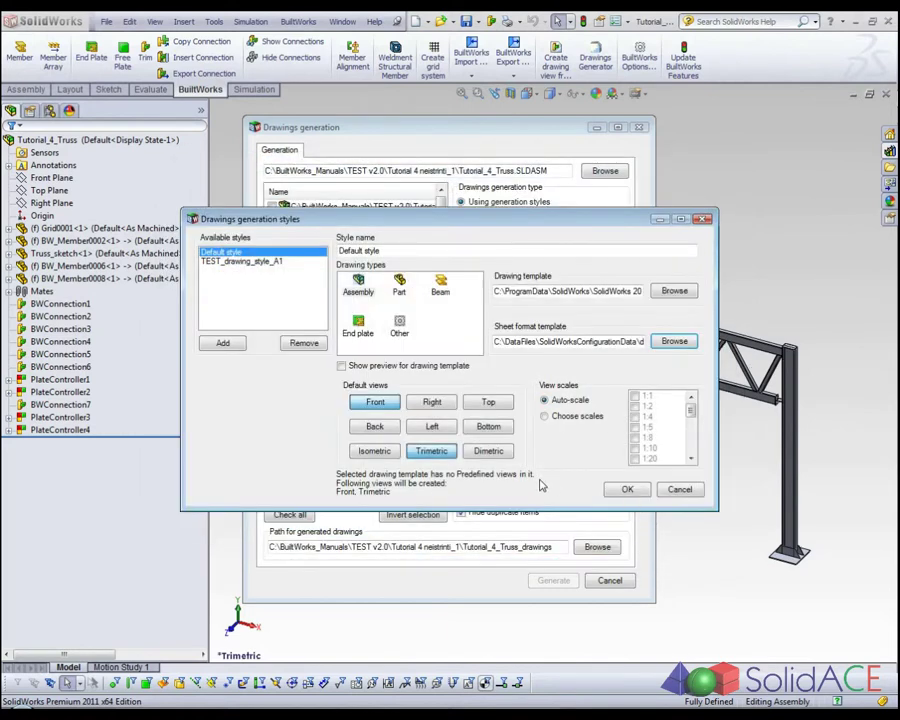
{"action": "left_click", "coordinate": [618, 490]}
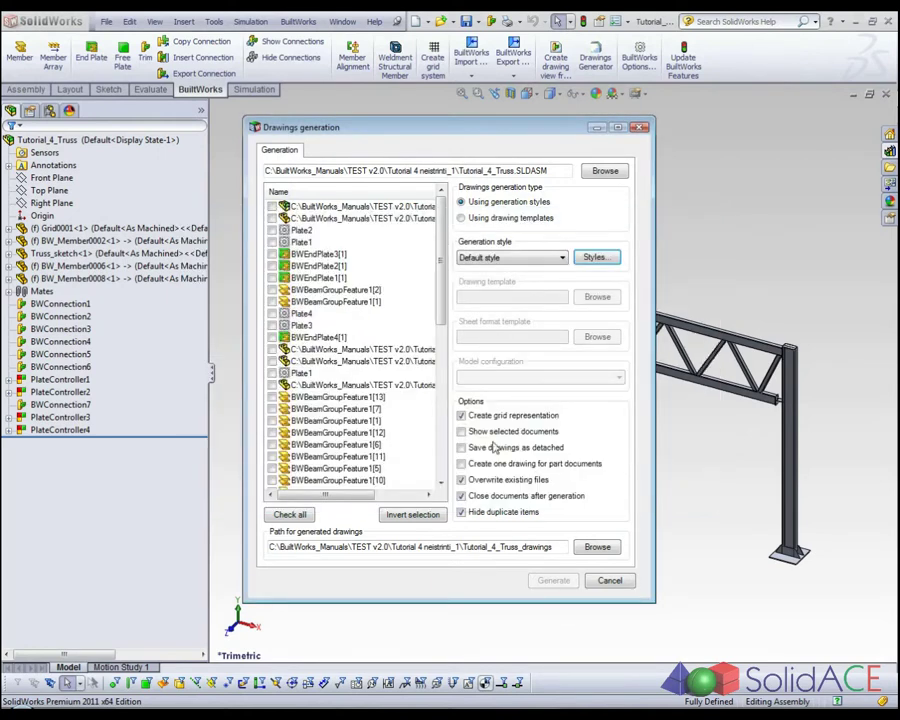
{"action": "left_click", "coordinate": [272, 206]}
Generate the truss drawing and open Tutorial_4_Truss.SLDDRW
{"action": "left_click", "coordinate": [550, 582]}
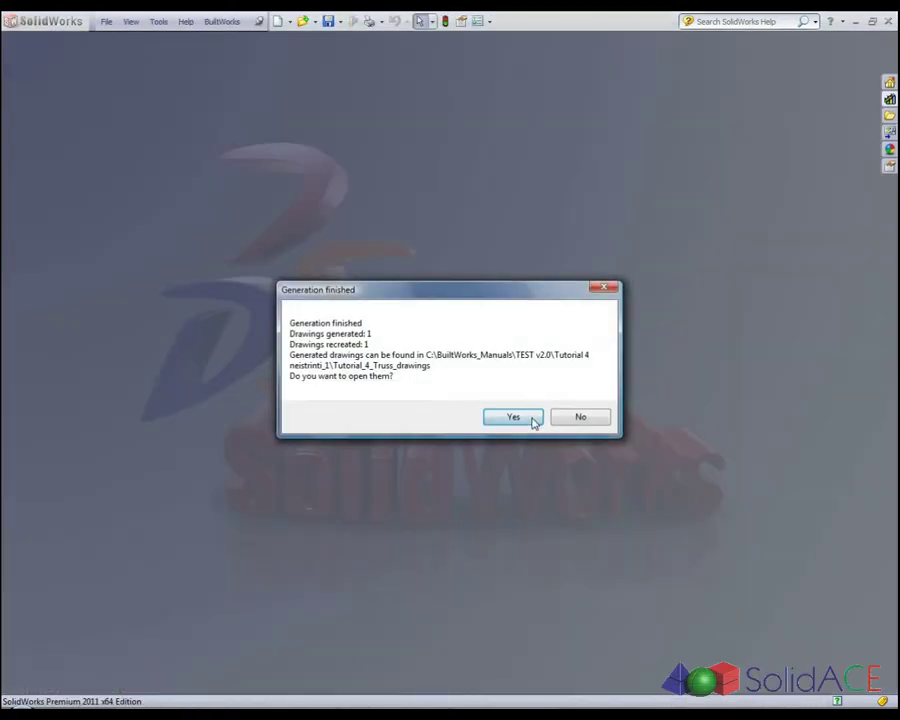
{"action": "left_click", "coordinate": [532, 415]}
{"action": "left_click", "coordinate": [438, 243]}
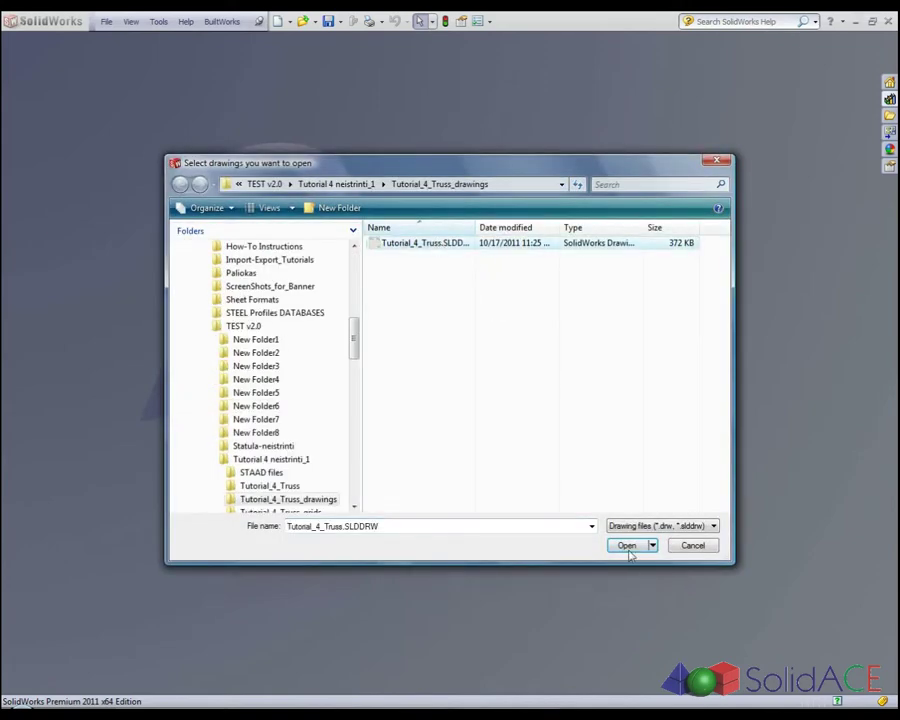
{"action": "left_click", "coordinate": [629, 553]}
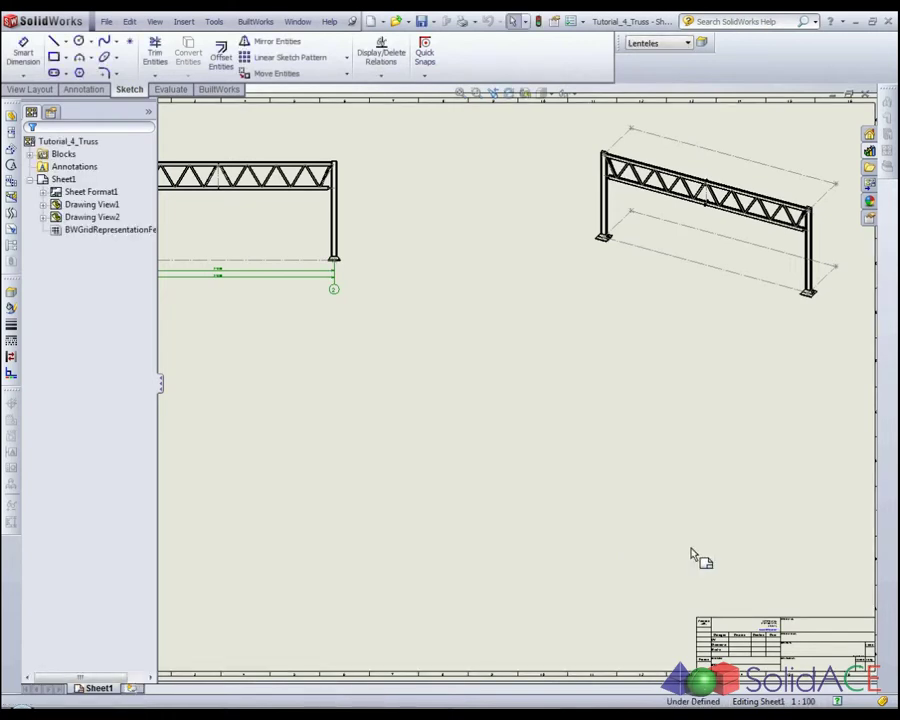
Hide the sketch outlines and give the 3D truss view (Drawing View2) a custom 1:50 scale
{"action": "left_click", "coordinate": [567, 93]}
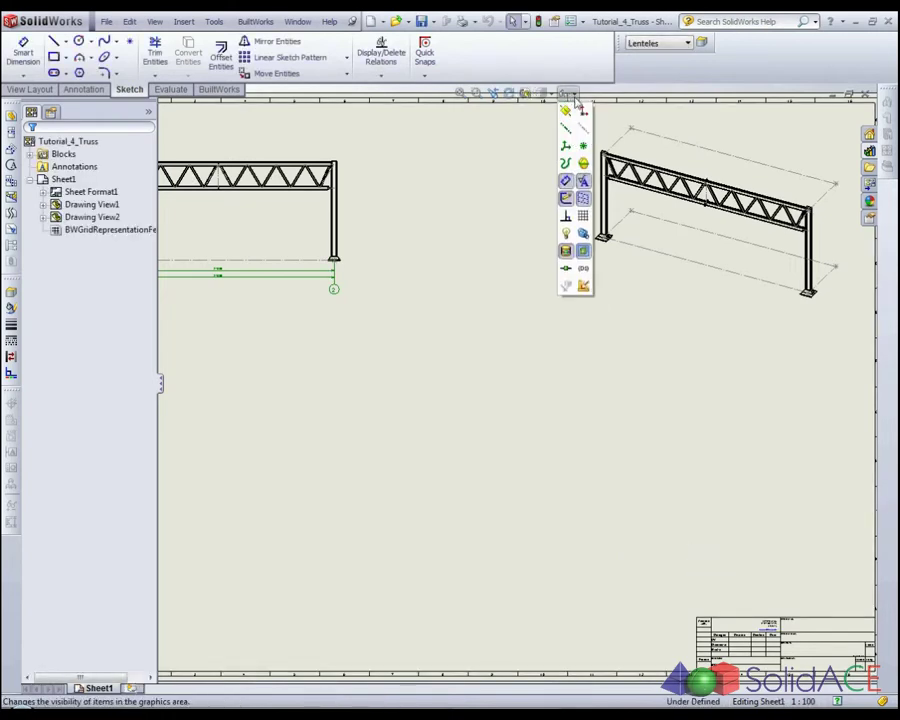
{"action": "left_click", "coordinate": [578, 198]}
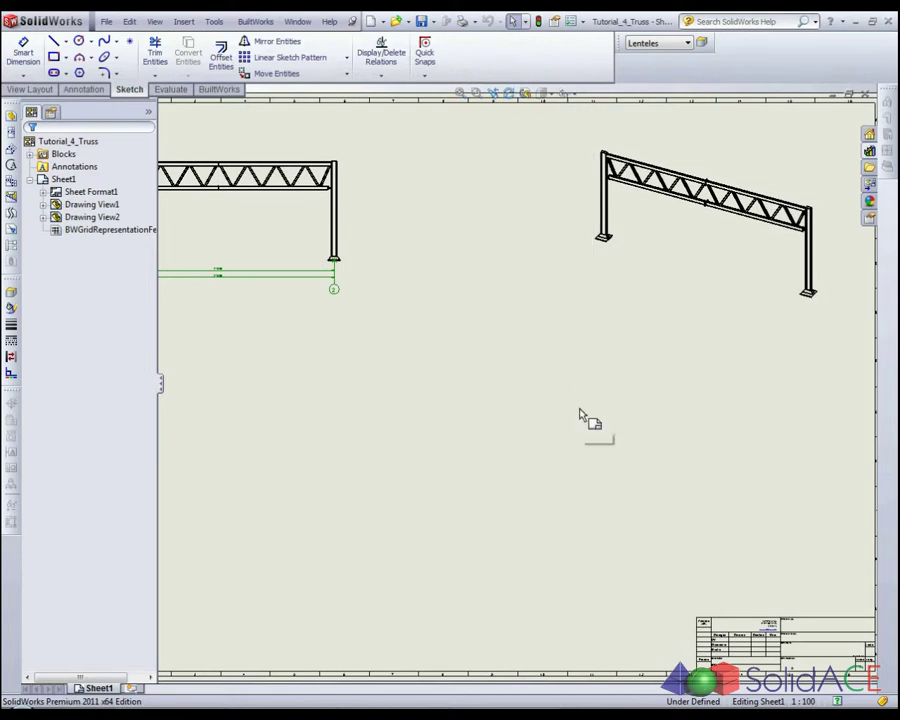
{"action": "left_click", "coordinate": [762, 303]}
{"action": "left_click", "coordinate": [130, 636]}
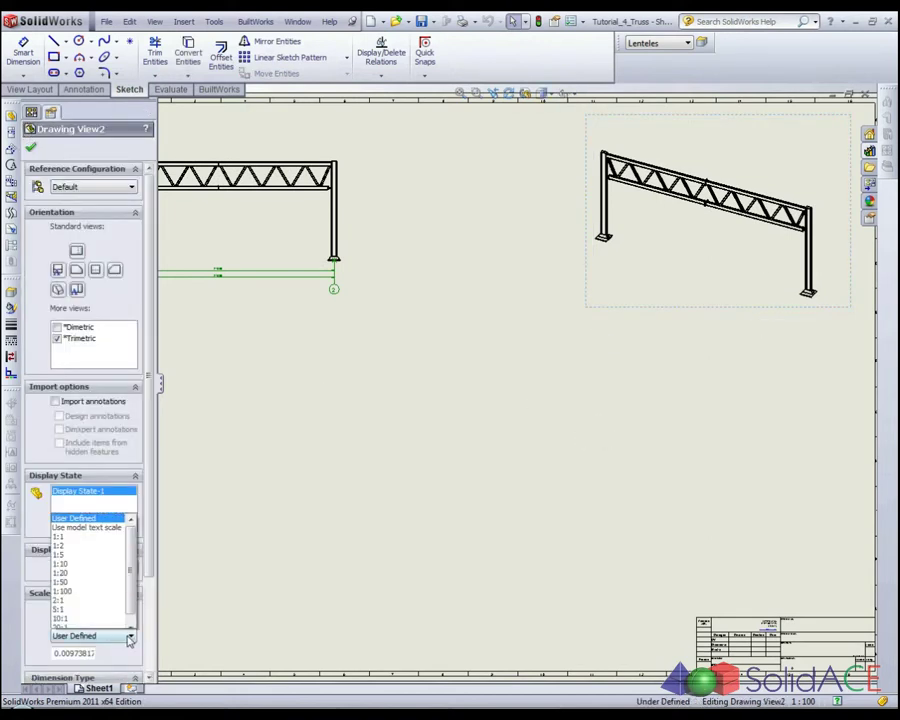
{"action": "left_click", "coordinate": [82, 568]}
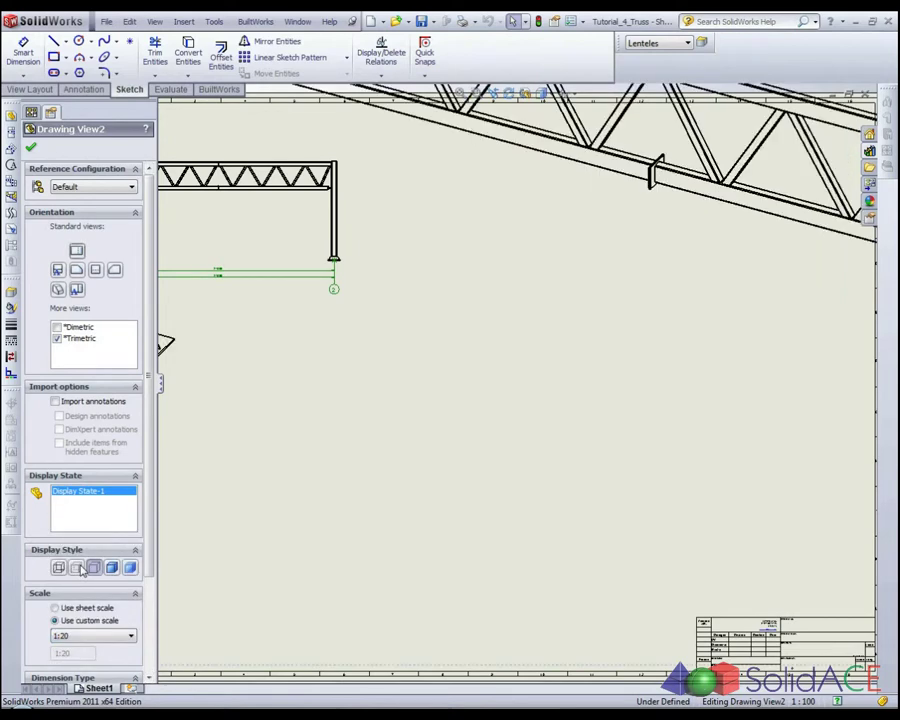
{"action": "left_click", "coordinate": [130, 636]}
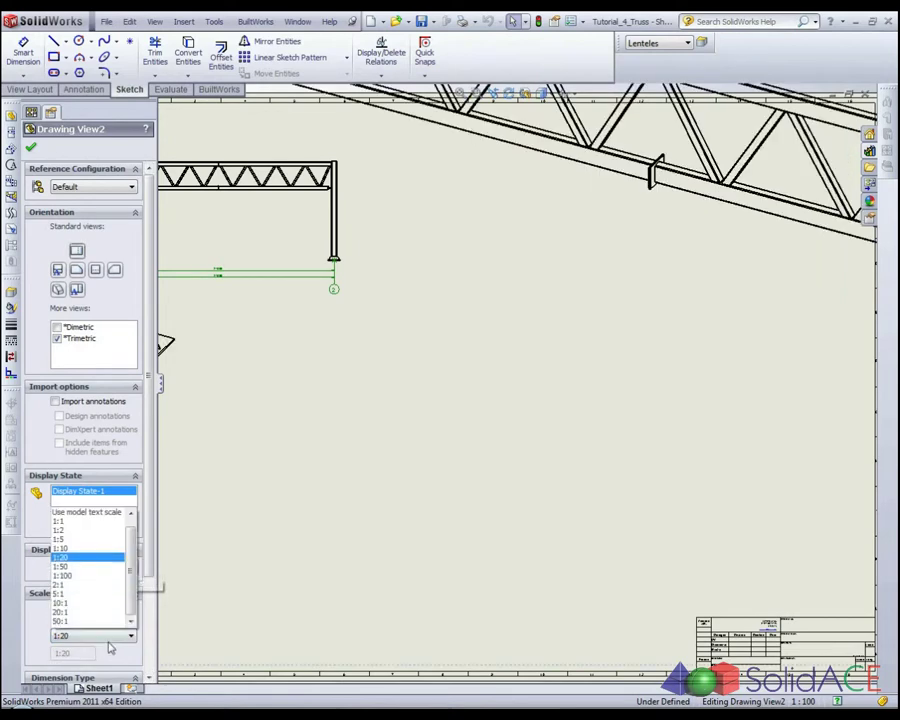
{"action": "left_click", "coordinate": [87, 571]}
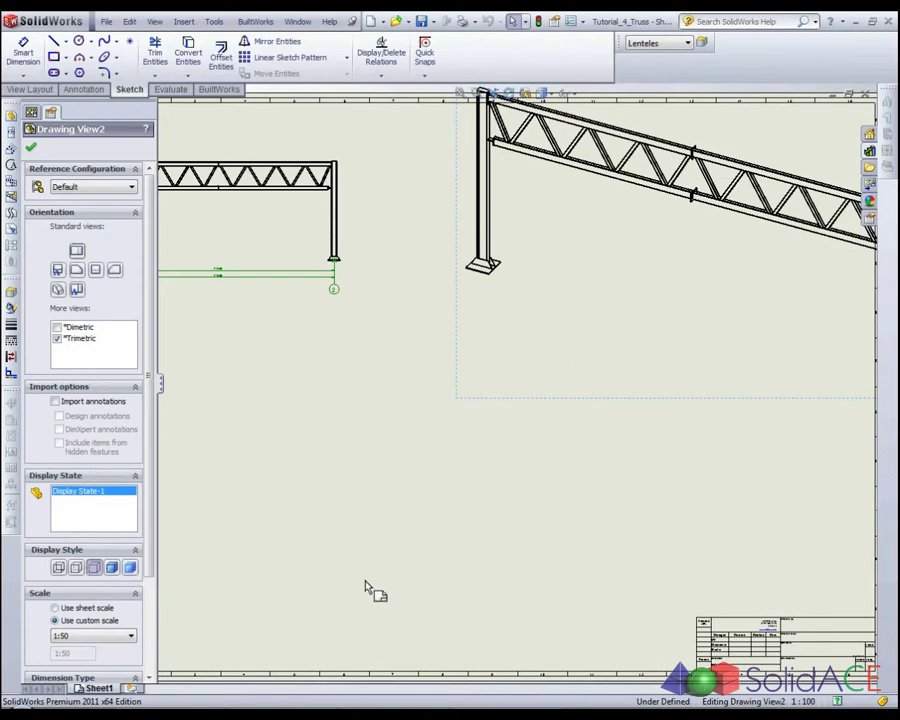
Move the 3D truss view to the lower middle of the sheet
{"action": "key", "text": "f"}
{"action": "left_click_drag", "start_coordinate": [563, 402], "coordinate": [542, 433]}
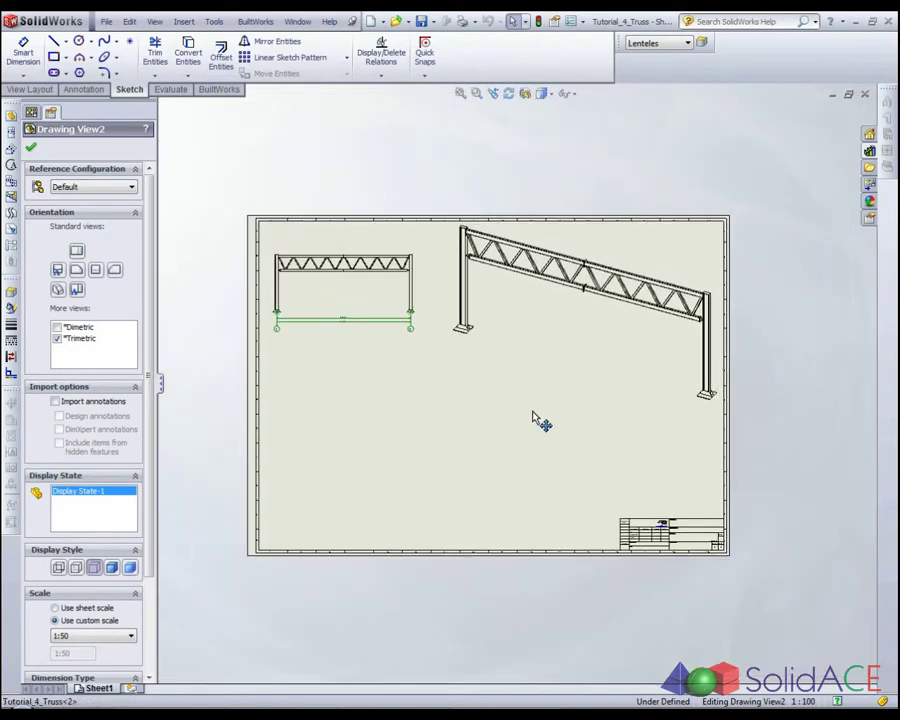
{"action": "left_click_drag", "start_coordinate": [545, 490], "coordinate": [540, 416]}
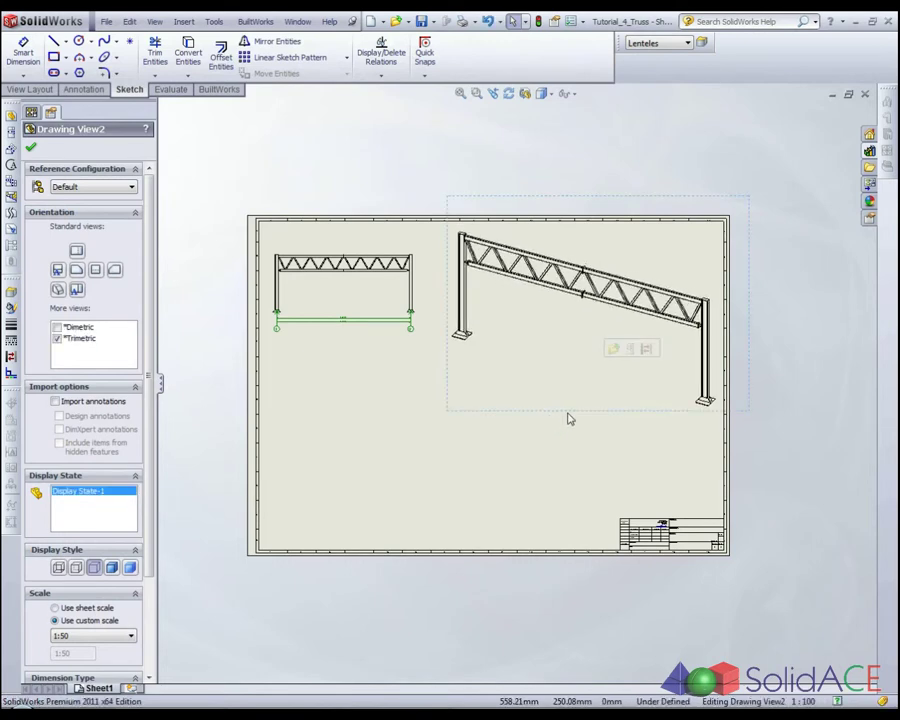
{"action": "left_click_drag", "start_coordinate": [568, 418], "coordinate": [424, 557]}
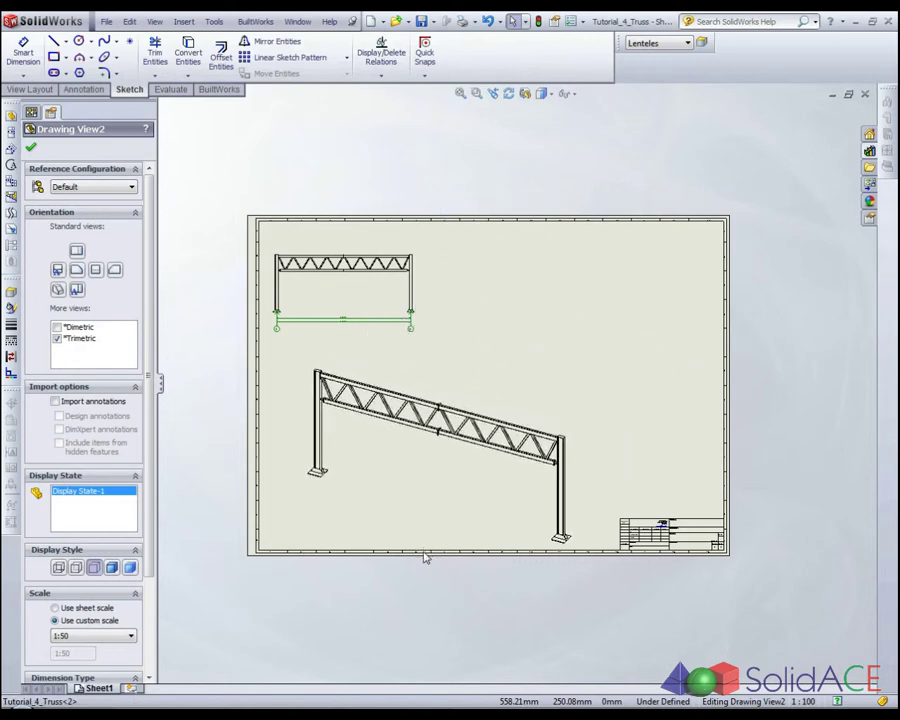
Set the front truss view to 1:50 and fit it inside the border across the top
{"action": "left_click", "coordinate": [424, 302]}
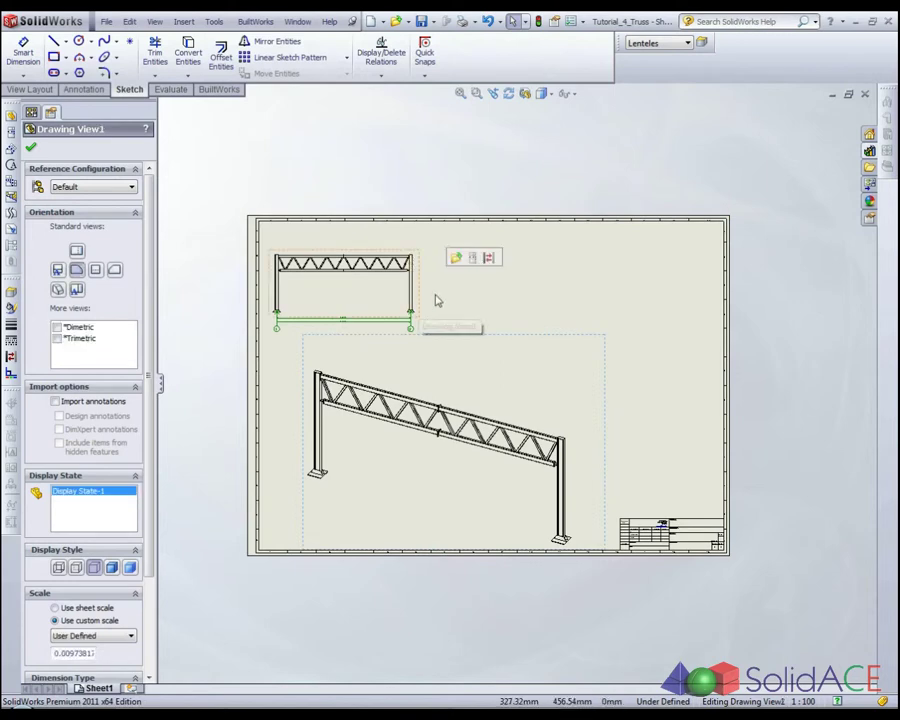
{"action": "left_click", "coordinate": [117, 641]}
{"action": "left_click", "coordinate": [104, 576]}
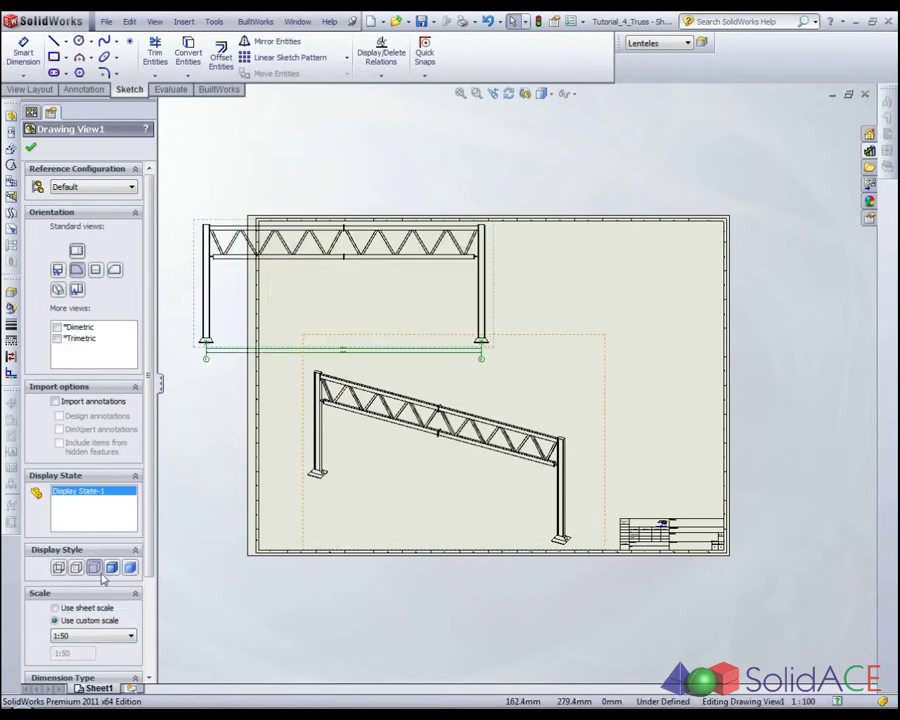
{"action": "mouse_move", "coordinate": [500, 313]}
{"action": "left_mouse_down"}
{"action": "mouse_move", "coordinate": [577, 322]}
{"action": "mouse_move", "coordinate": [570, 315]}
{"action": "left_mouse_up"}
{"action": "key", "text": "Escape"}
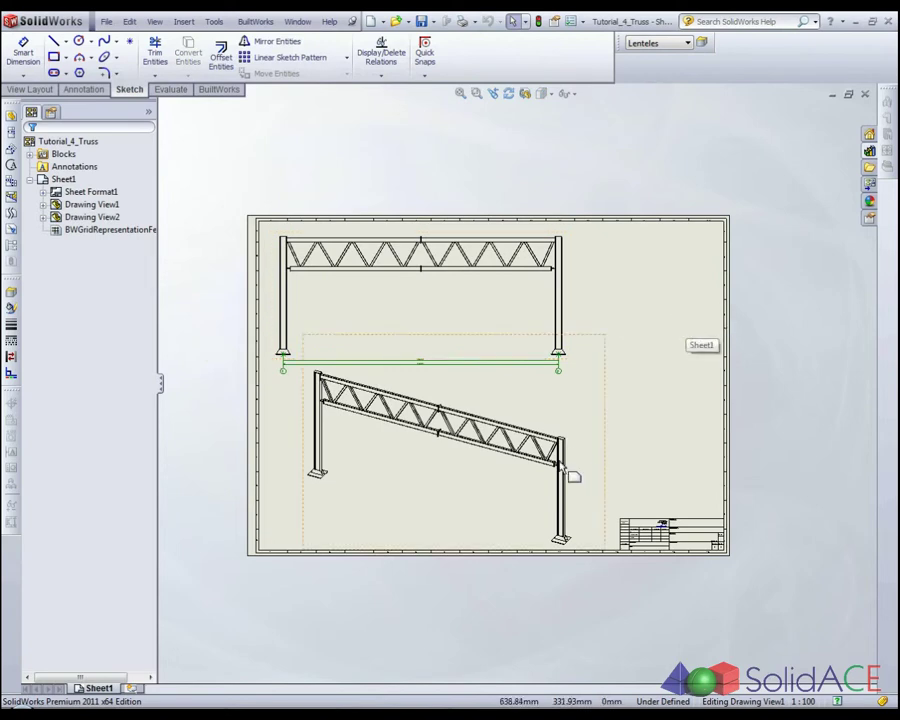
{"action": "left_click_drag", "start_coordinate": [602, 498], "coordinate": [586, 495]}
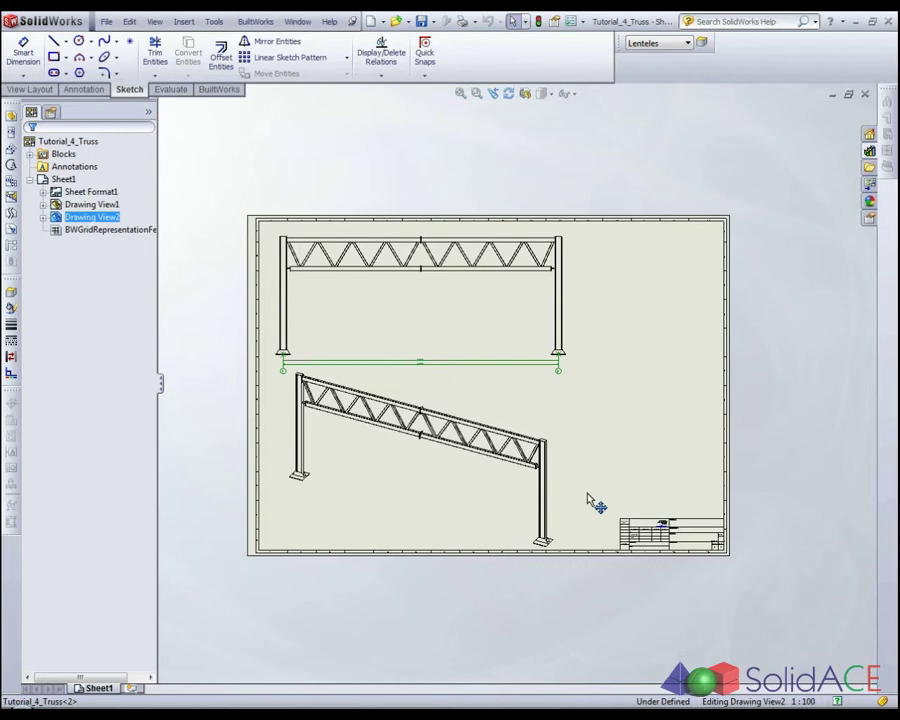
Insert an Altitude block from the Design Library's Zymejimas folder beside the column base
{"action": "left_click", "coordinate": [650, 392]}
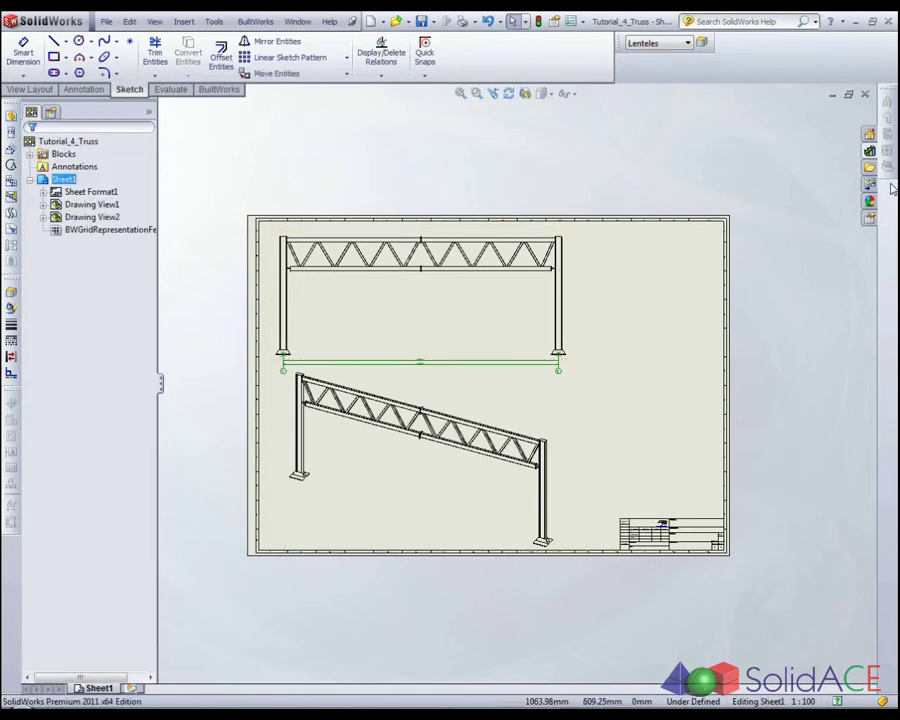
{"action": "left_click", "coordinate": [868, 152]}
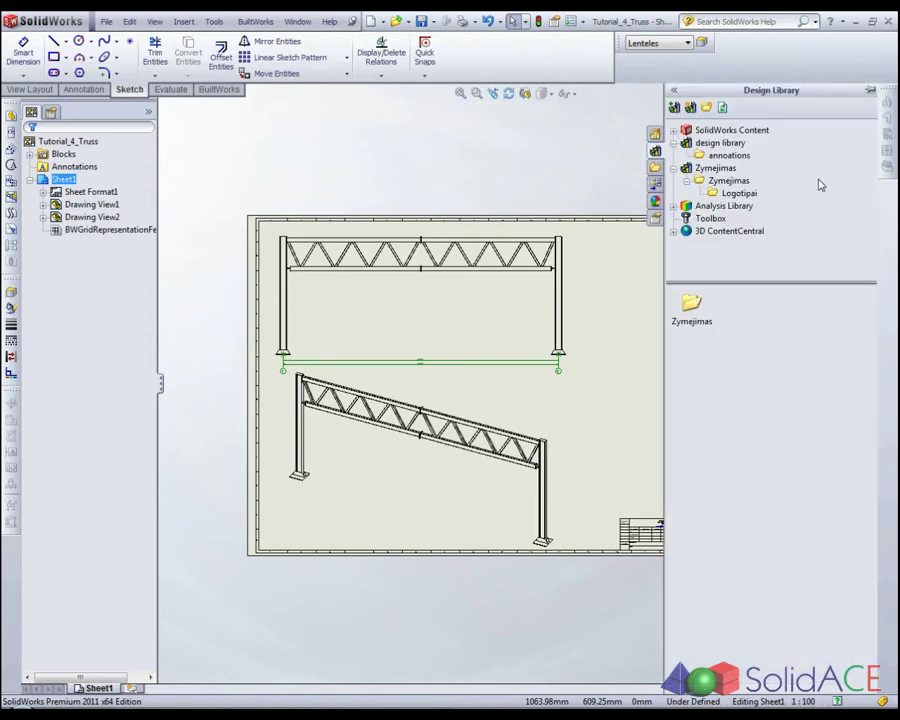
{"action": "left_click", "coordinate": [692, 312]}
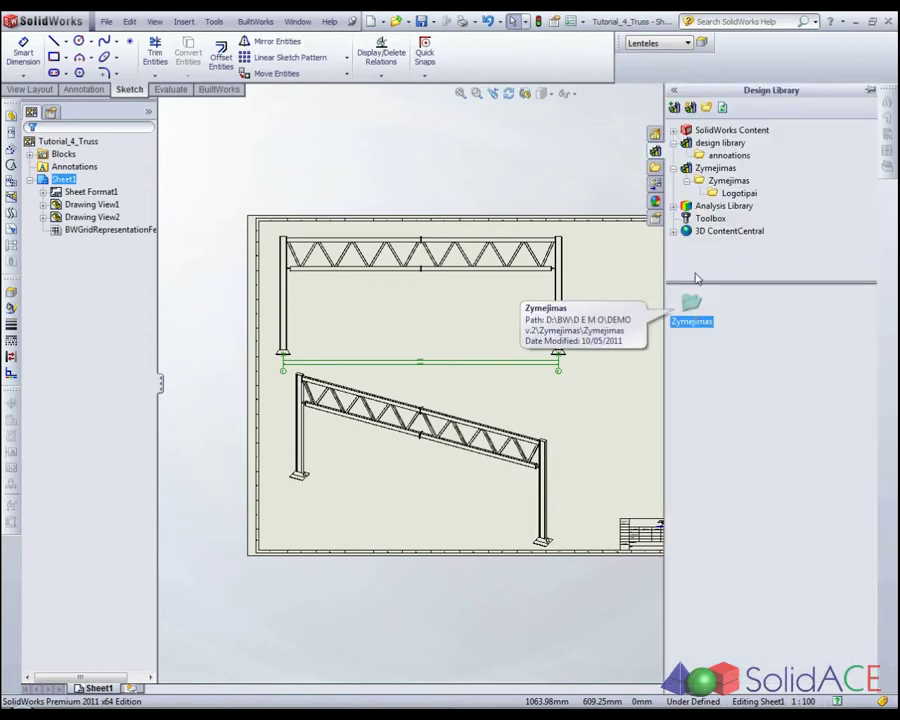
{"action": "left_click", "coordinate": [709, 184]}
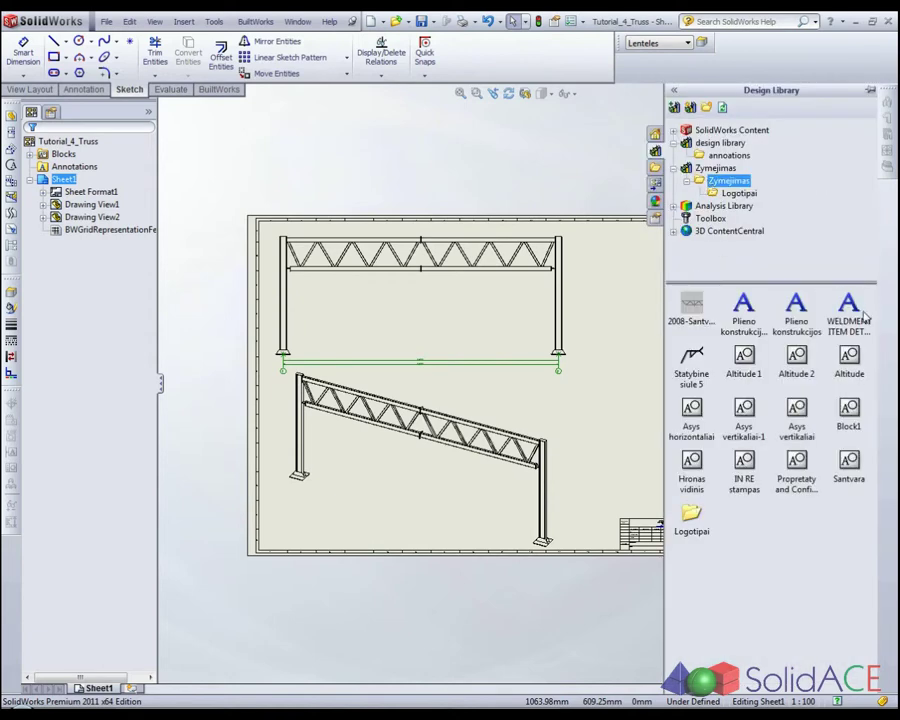
{"action": "left_click_drag", "start_coordinate": [852, 356], "coordinate": [600, 357]}
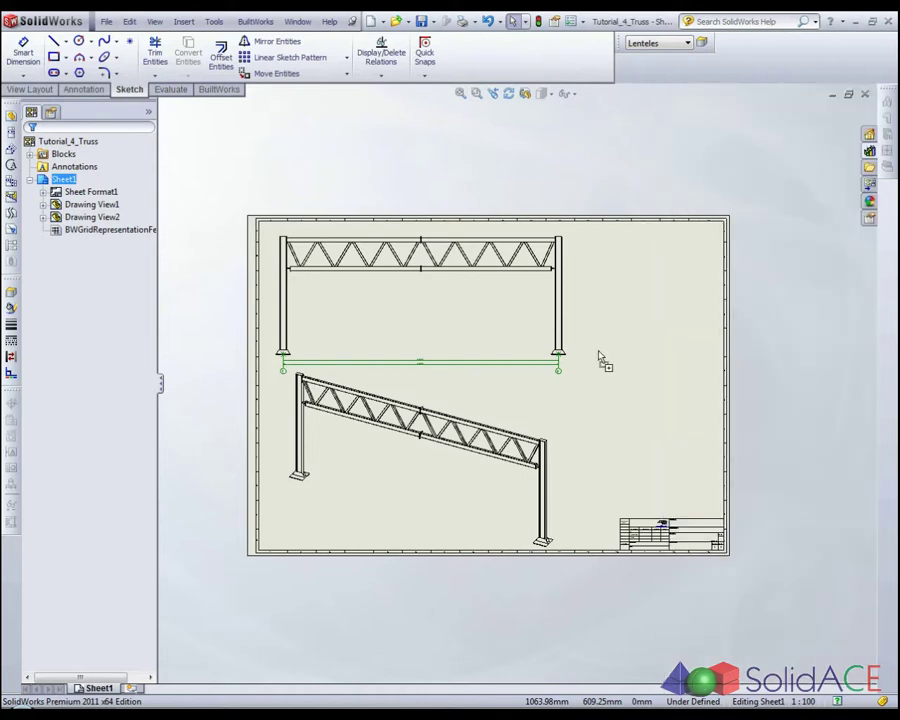
{"action": "scroll", "coordinate": [590, 363], "scroll_direction": "down", "scroll_amount": 1}
{"action": "scroll", "coordinate": [585, 364], "scroll_direction": "down", "scroll_amount": 2}
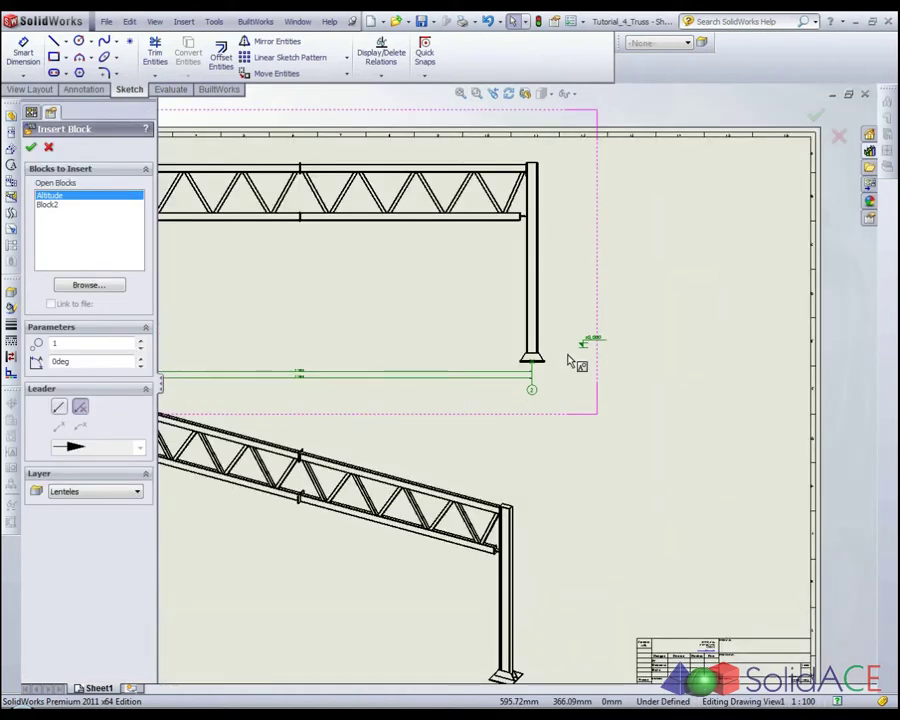
{"action": "scroll", "coordinate": [570, 366], "scroll_direction": "down", "scroll_amount": 2}
{"action": "scroll", "coordinate": [550, 366], "scroll_direction": "down", "scroll_amount": 1}
{"action": "scroll", "coordinate": [536, 374], "scroll_direction": "down", "scroll_amount": 1}
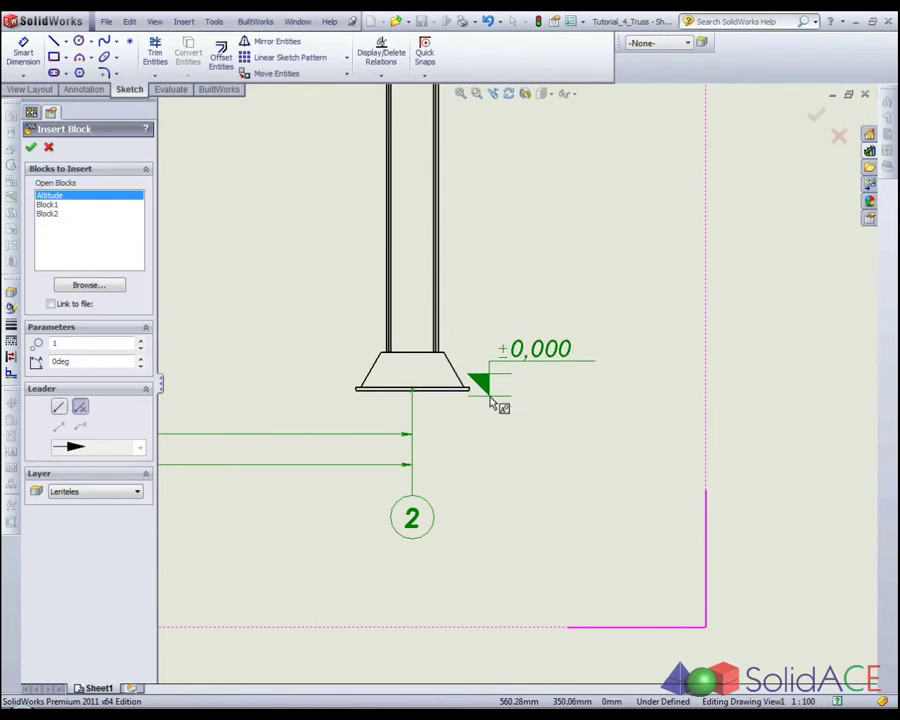
{"action": "left_click", "coordinate": [512, 397]}
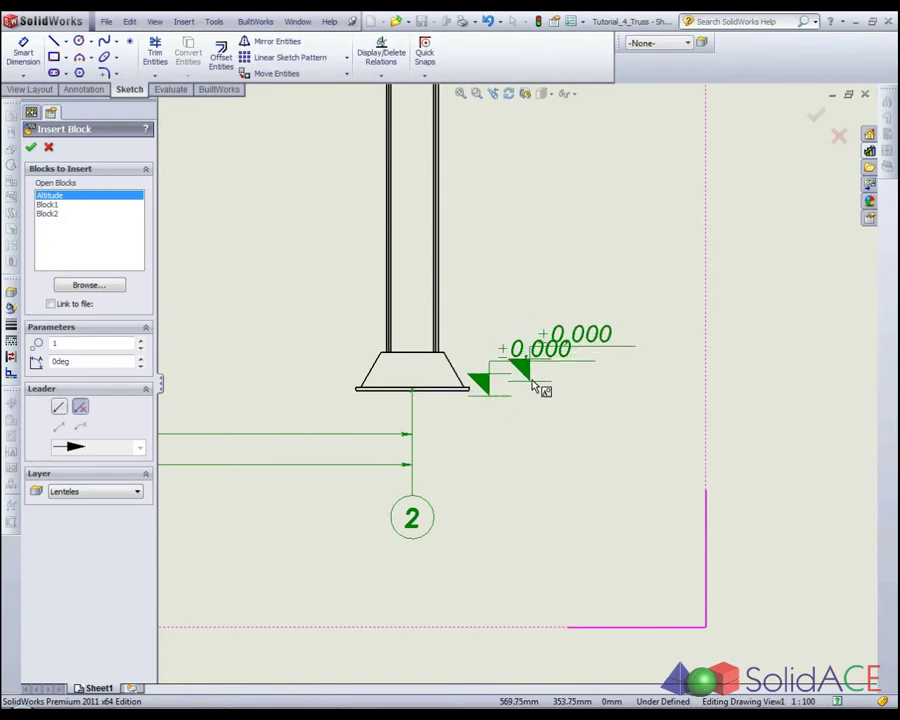
Place a ±0,000 Altitude marker beside the column top and end block insertion
{"action": "scroll", "coordinate": [560, 297], "scroll_direction": "up", "scroll_amount": 1}
{"action": "scroll", "coordinate": [556, 296], "scroll_direction": "up", "scroll_amount": 3}
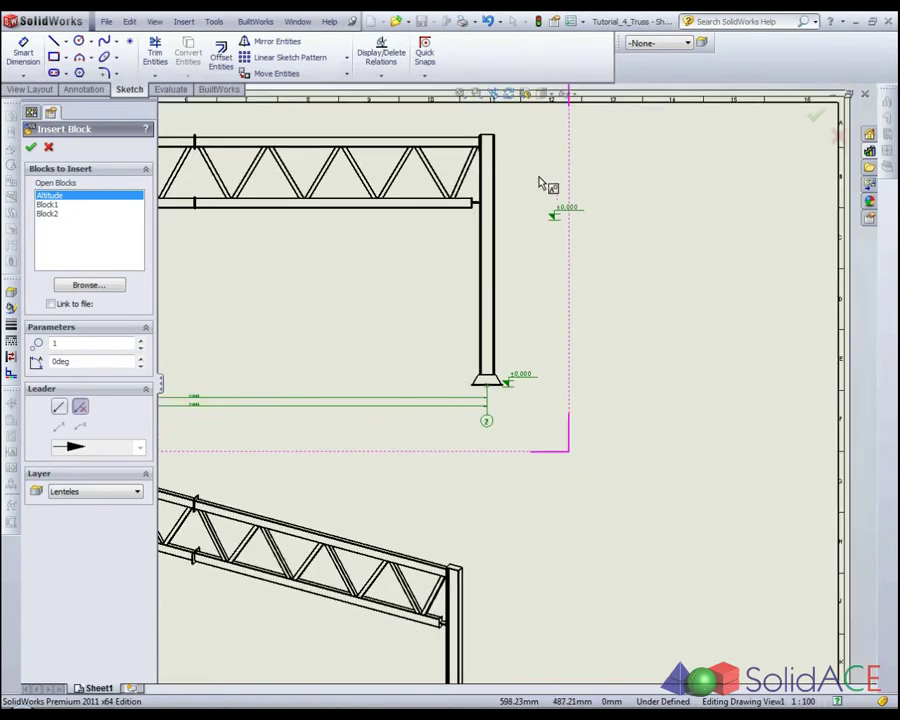
{"action": "scroll", "coordinate": [518, 153], "scroll_direction": "down", "scroll_amount": 1}
{"action": "scroll", "coordinate": [510, 161], "scroll_direction": "down", "scroll_amount": 1}
{"action": "scroll", "coordinate": [496, 181], "scroll_direction": "down", "scroll_amount": 2}
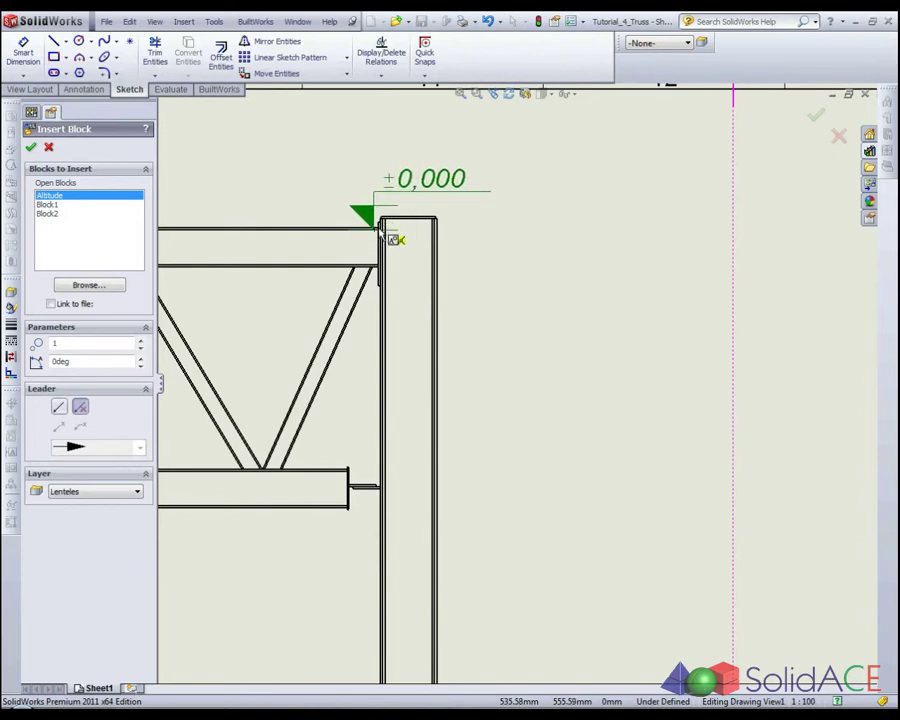
{"action": "left_click", "coordinate": [492, 236]}
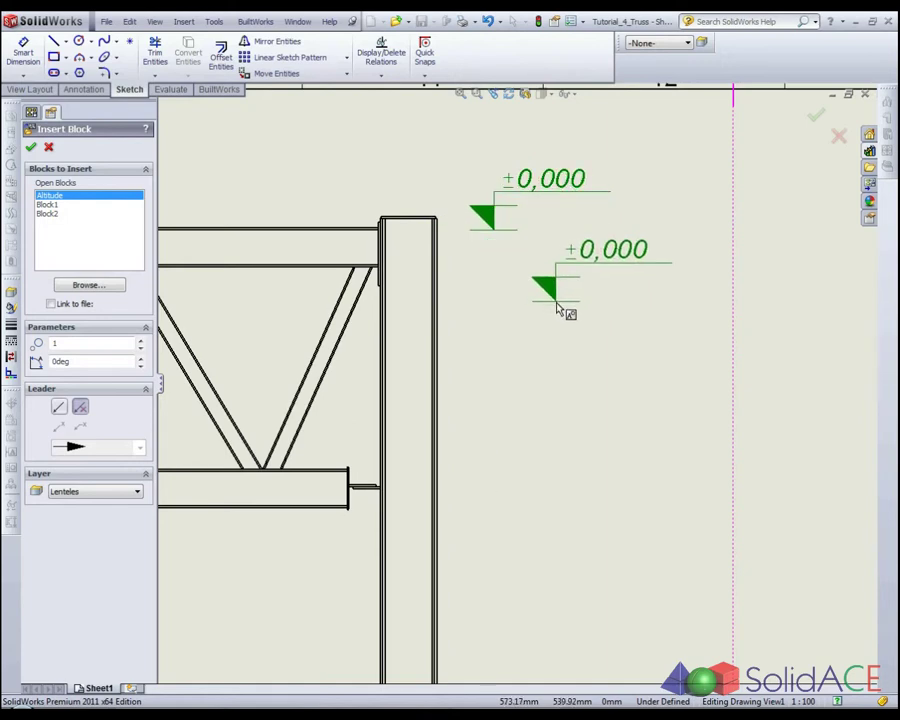
{"action": "key", "text": "Escape"}
Zoom along the right column and select, then deselect, the base elevation marker
{"action": "scroll", "coordinate": [566, 395], "scroll_direction": "up", "scroll_amount": 2}
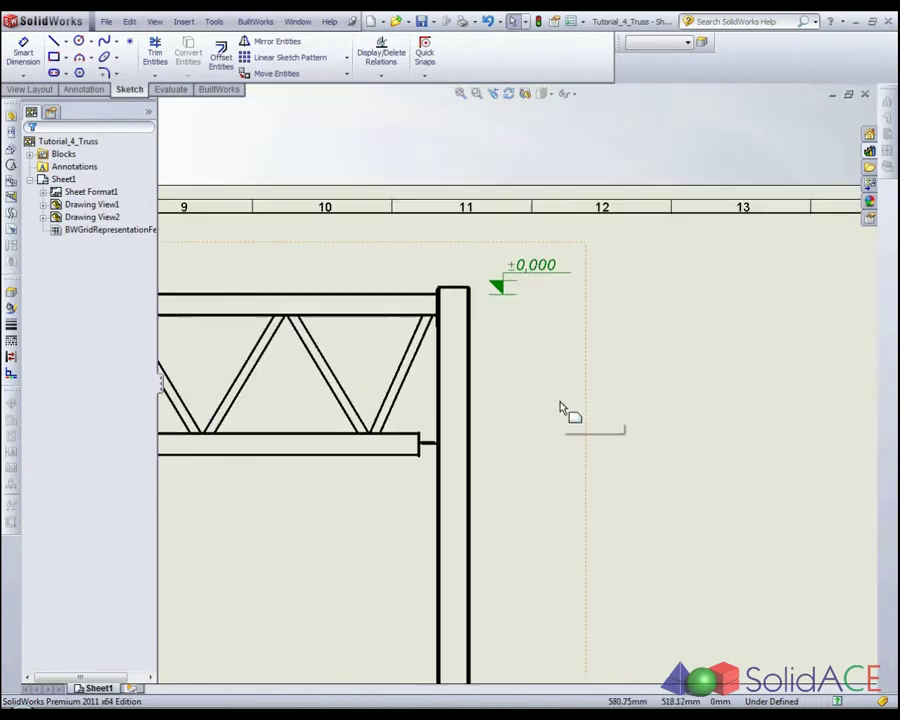
{"action": "scroll", "coordinate": [572, 440], "scroll_direction": "up", "scroll_amount": 2}
{"action": "scroll", "coordinate": [562, 540], "scroll_direction": "up", "scroll_amount": 2}
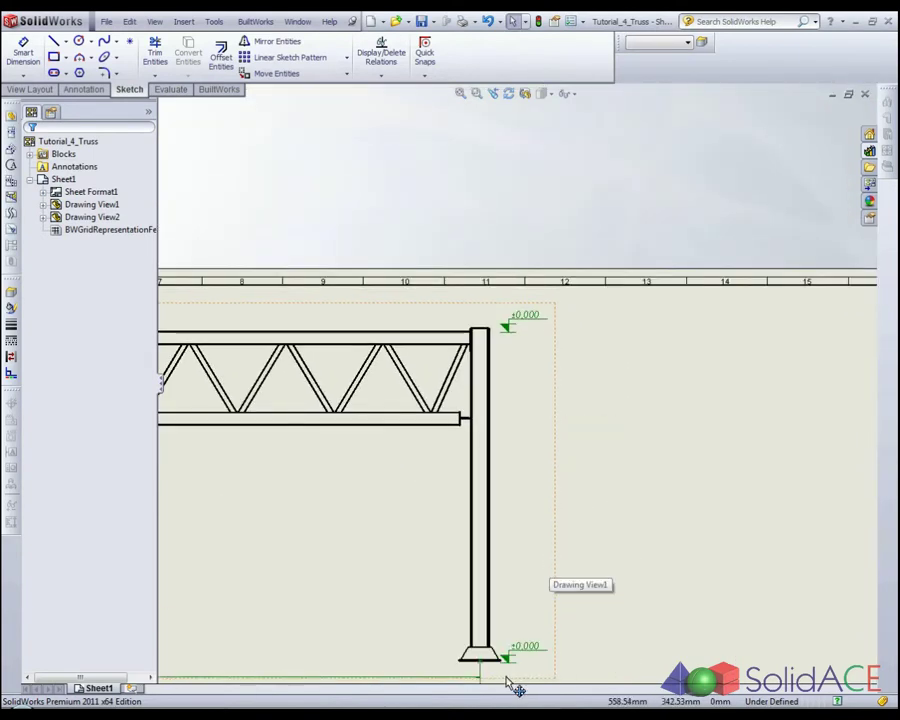
{"action": "scroll", "coordinate": [514, 642], "scroll_direction": "down", "scroll_amount": 2}
{"action": "scroll", "coordinate": [510, 624], "scroll_direction": "down", "scroll_amount": 2}
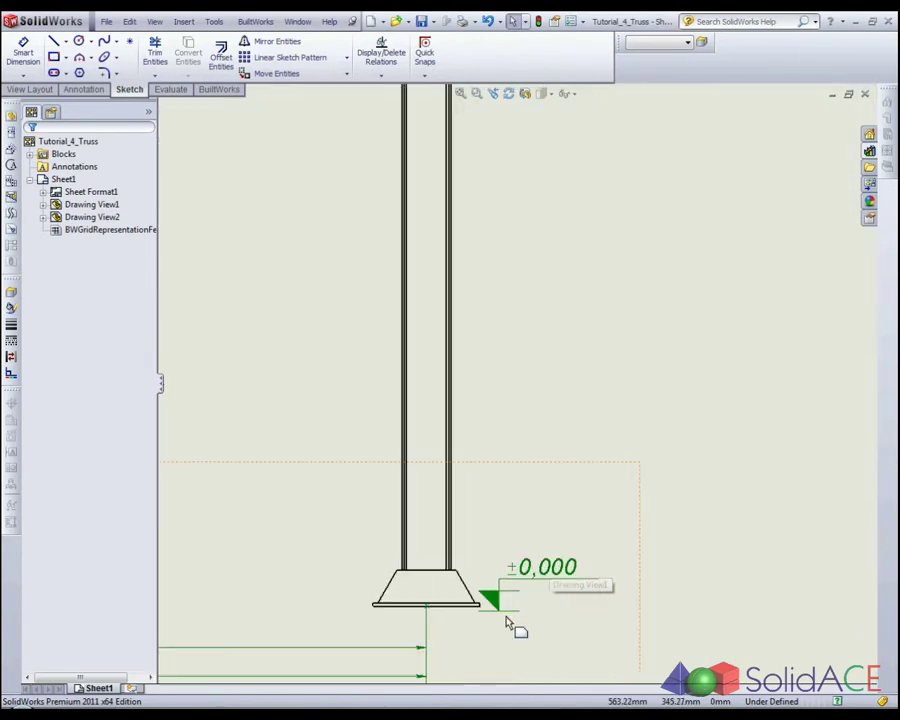
{"action": "scroll", "coordinate": [476, 606], "scroll_direction": "down", "scroll_amount": 1}
{"action": "scroll", "coordinate": [494, 596], "scroll_direction": "down", "scroll_amount": 1}
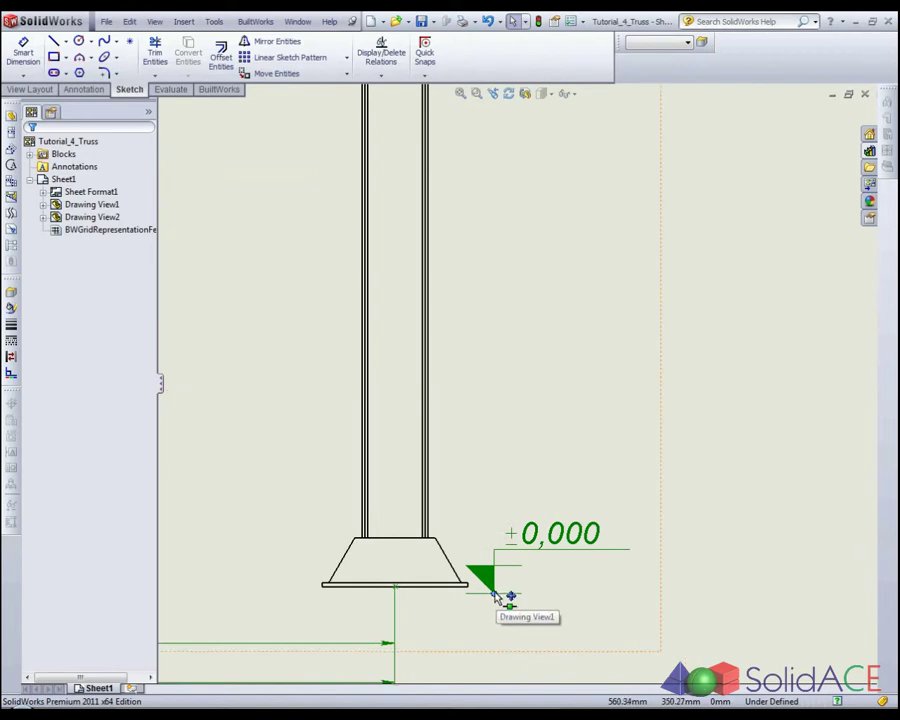
{"action": "left_click", "coordinate": [494, 596]}
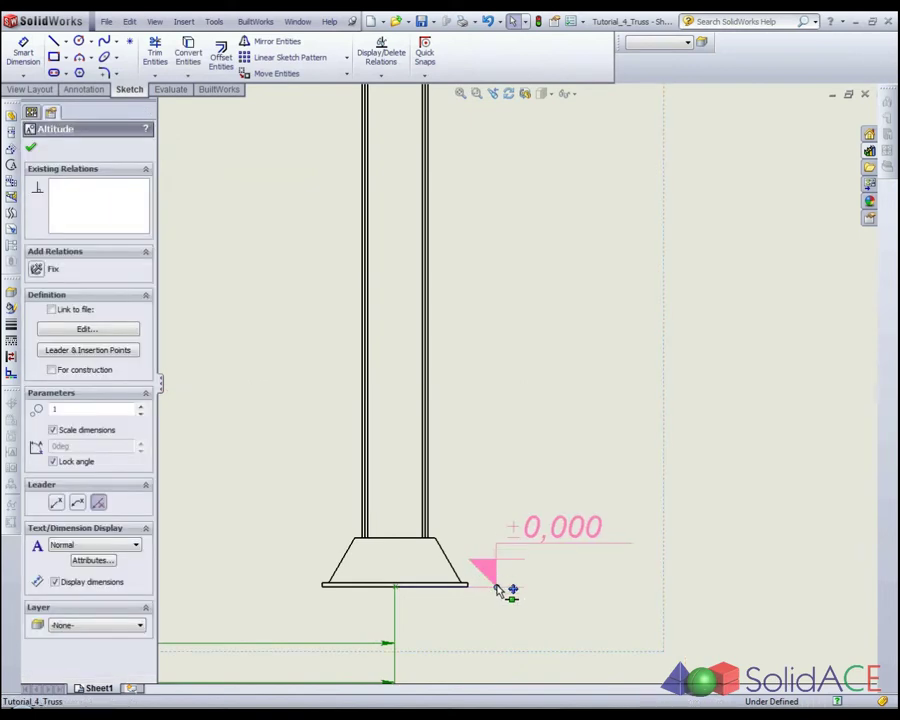
{"action": "scroll", "coordinate": [550, 580], "scroll_direction": "up", "scroll_amount": 2}
{"action": "left_click", "coordinate": [551, 563]}
Drag the upper ±0,000 marker down level with the truss's bottom chord
{"action": "scroll", "coordinate": [548, 400], "scroll_direction": "up", "scroll_amount": 1}
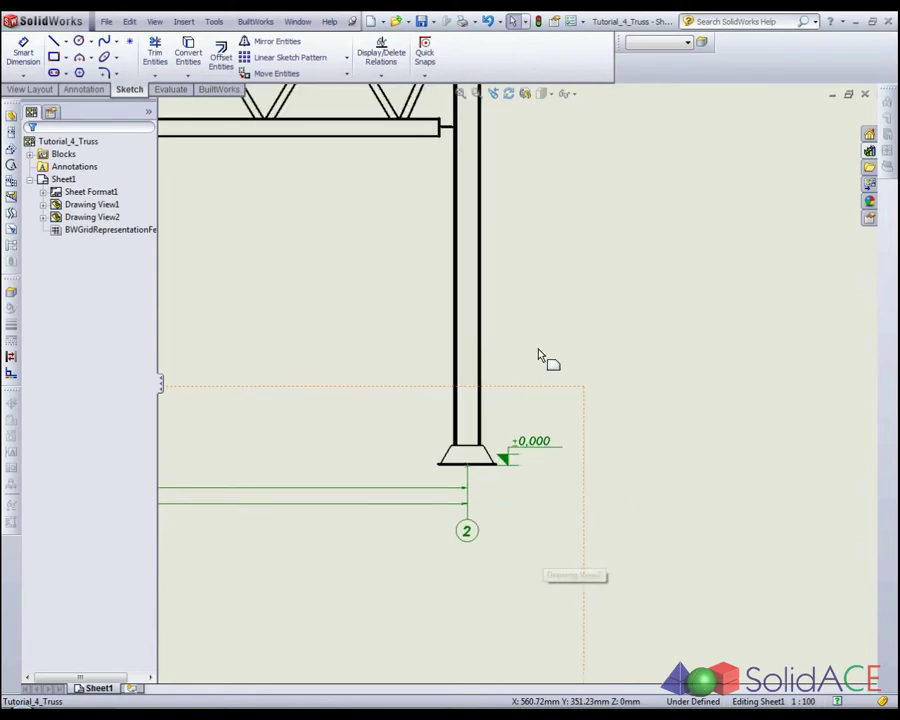
{"action": "scroll", "coordinate": [542, 330], "scroll_direction": "up", "scroll_amount": 1}
{"action": "scroll", "coordinate": [550, 298], "scroll_direction": "up", "scroll_amount": 1}
{"action": "scroll", "coordinate": [555, 280], "scroll_direction": "up", "scroll_amount": 1}
{"action": "scroll", "coordinate": [530, 280], "scroll_direction": "down", "scroll_amount": 1}
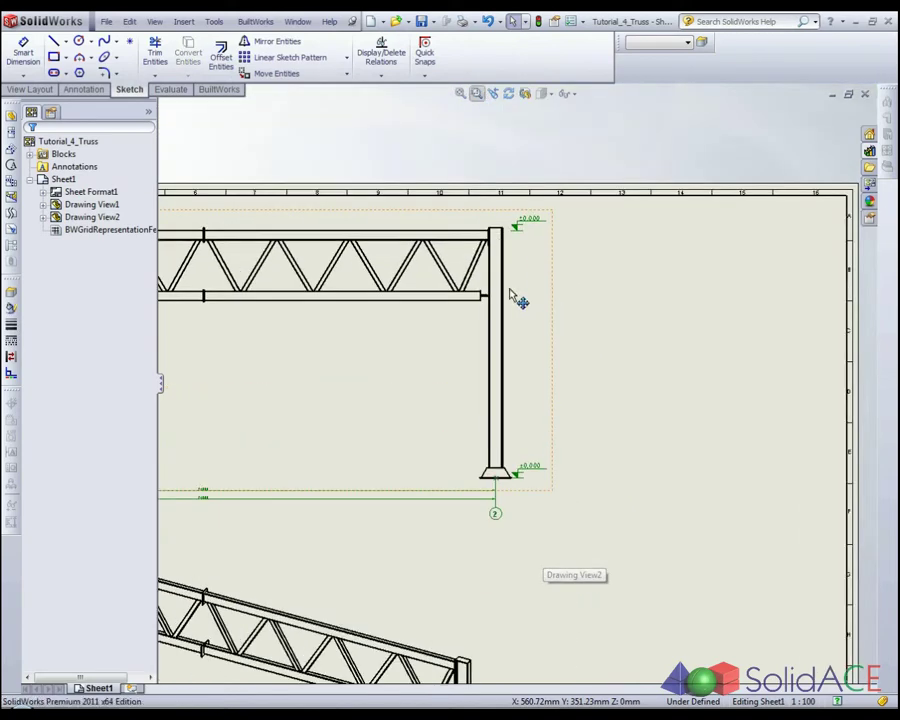
{"action": "scroll", "coordinate": [532, 311], "scroll_direction": "down", "scroll_amount": 1}
{"action": "scroll", "coordinate": [560, 340], "scroll_direction": "down", "scroll_amount": 2}
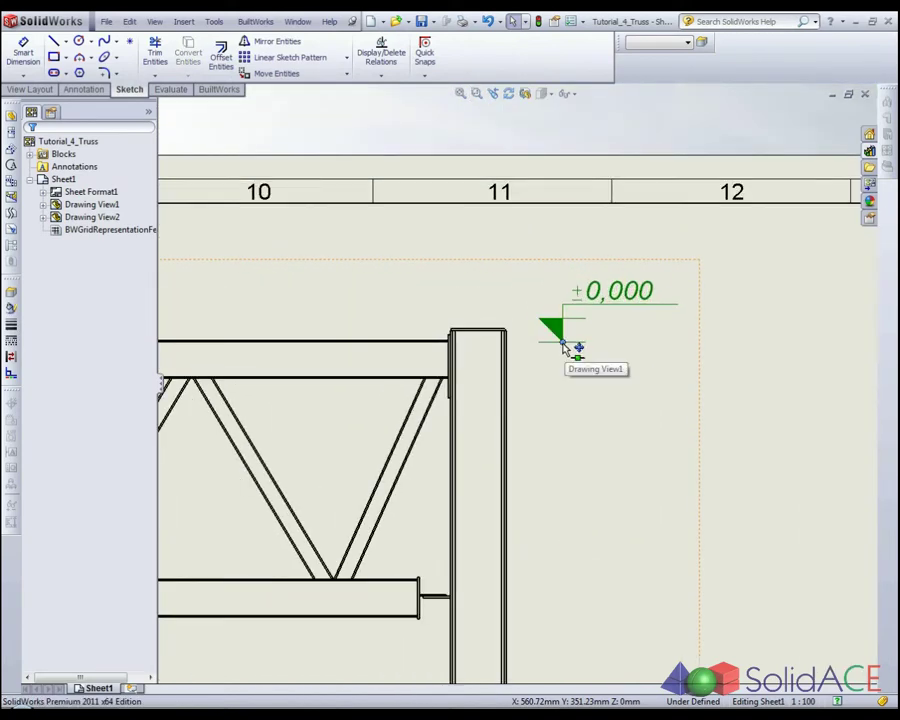
{"action": "left_click_drag", "start_coordinate": [560, 370], "coordinate": [561, 405]}
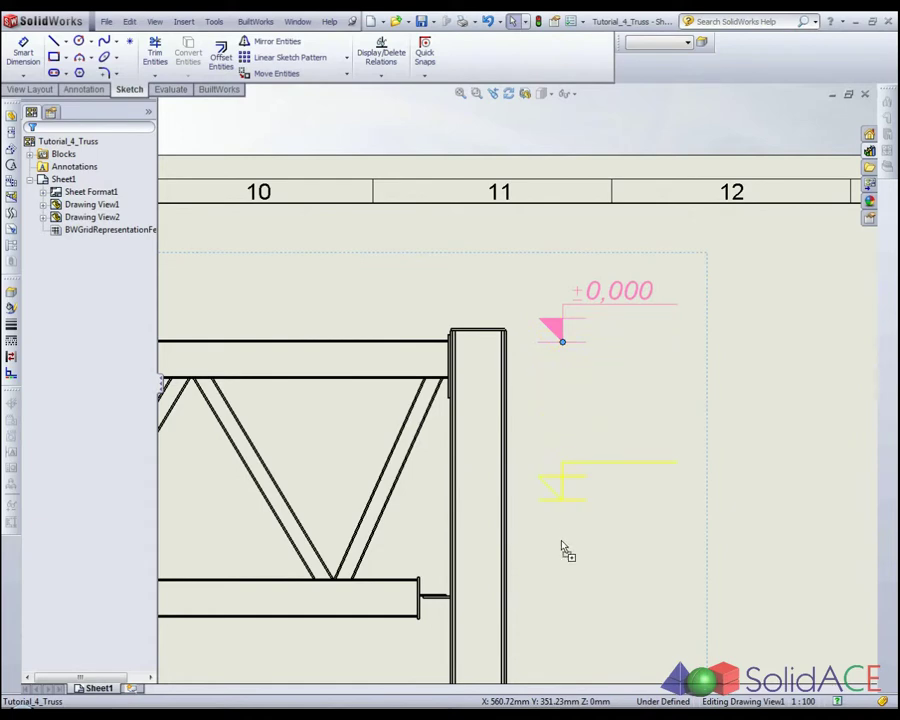
{"action": "left_click_drag", "start_coordinate": [559, 594], "coordinate": [560, 614]}
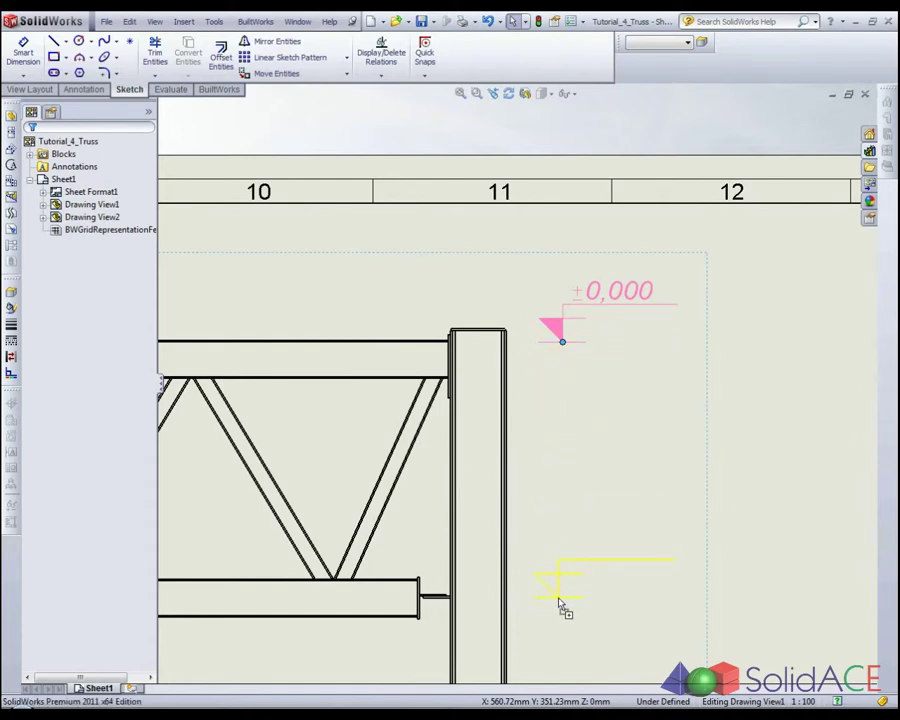
{"action": "left_click_drag", "start_coordinate": [560, 605], "coordinate": [556, 600]}
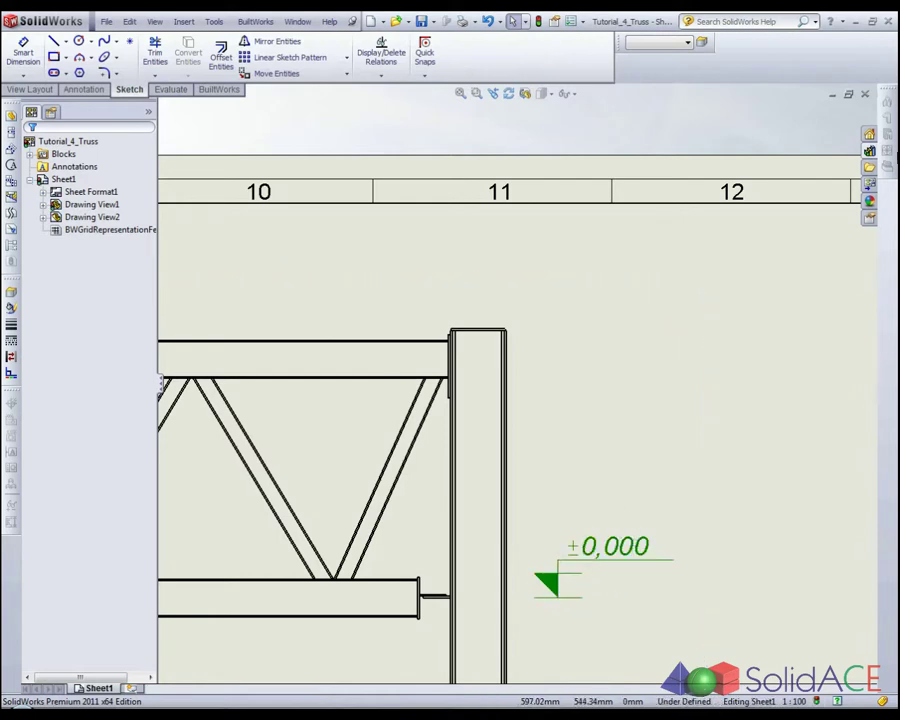
Insert another Altitude block from the Design Library at the right column's top
{"action": "left_click", "coordinate": [870, 152]}
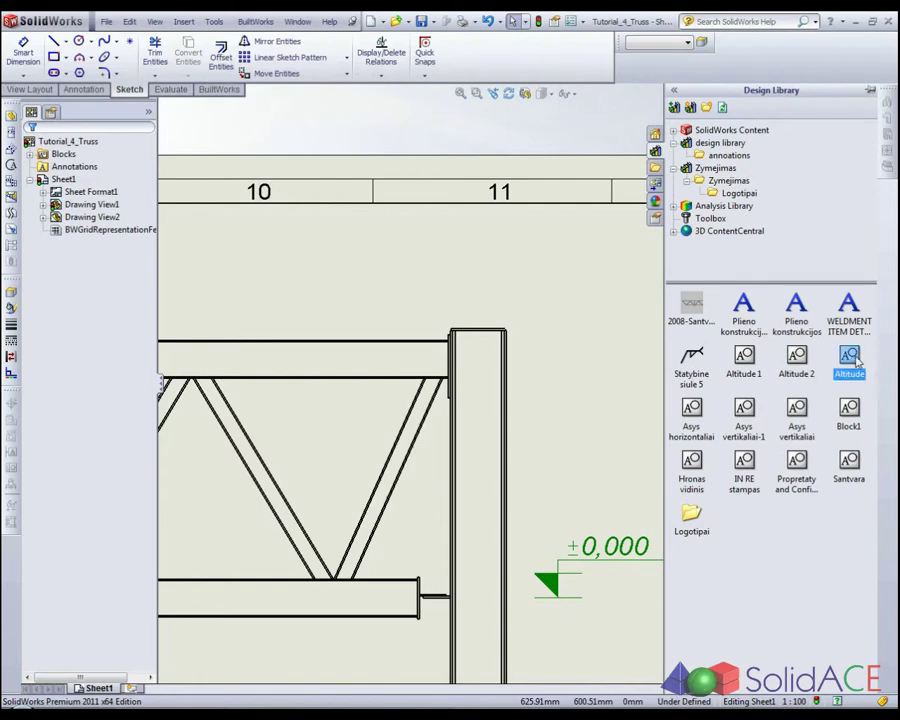
{"action": "left_click_drag", "start_coordinate": [848, 412], "coordinate": [557, 360]}
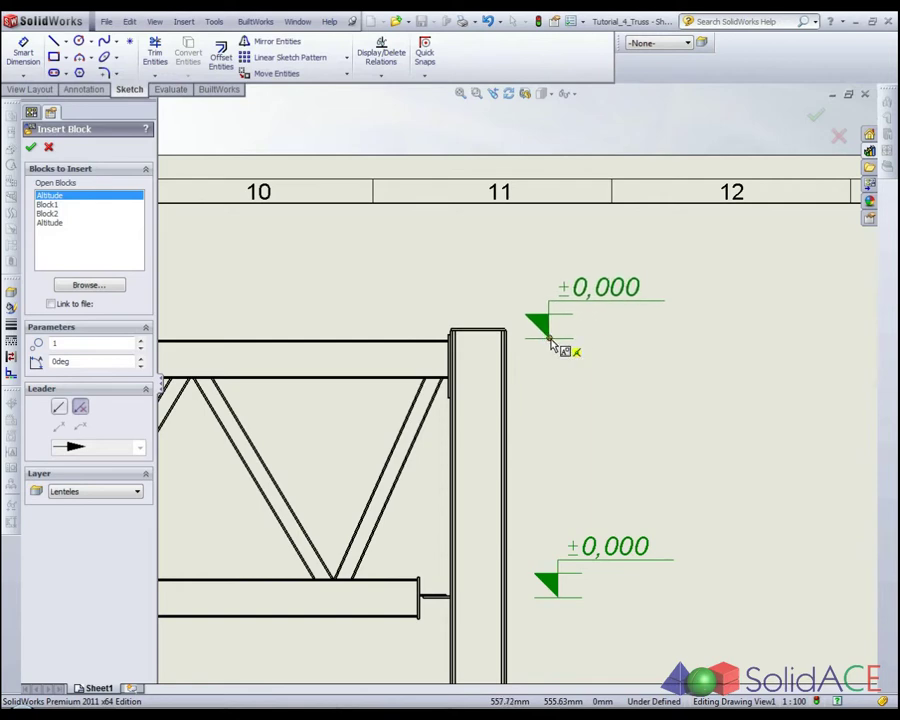
{"action": "left_click", "coordinate": [550, 342]}
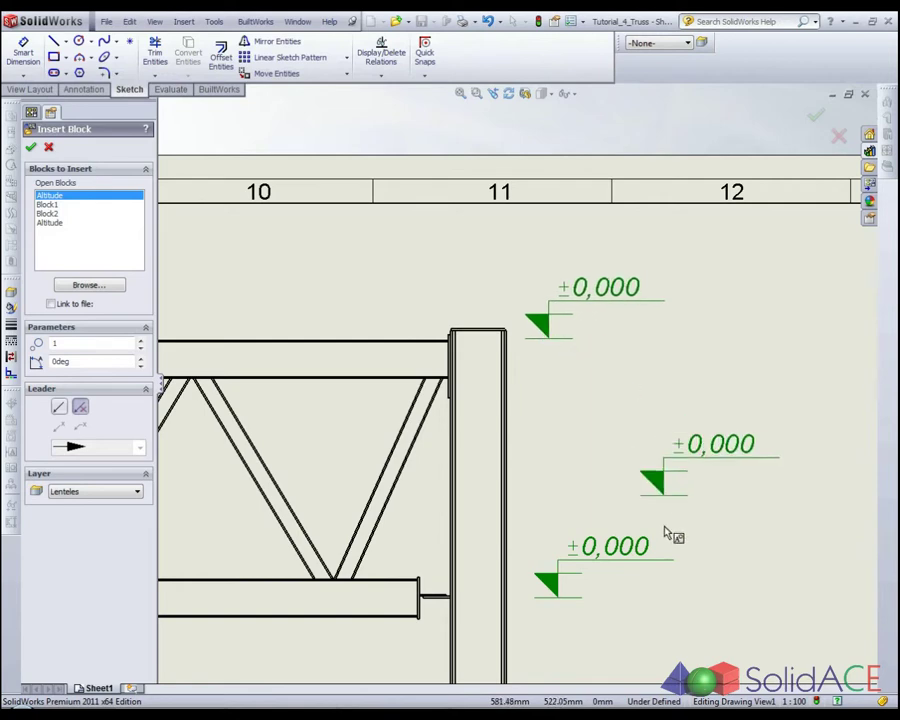
{"action": "left_click", "coordinate": [650, 638]}
{"action": "key", "text": "Escape"}
{"action": "key", "text": "Escape"}
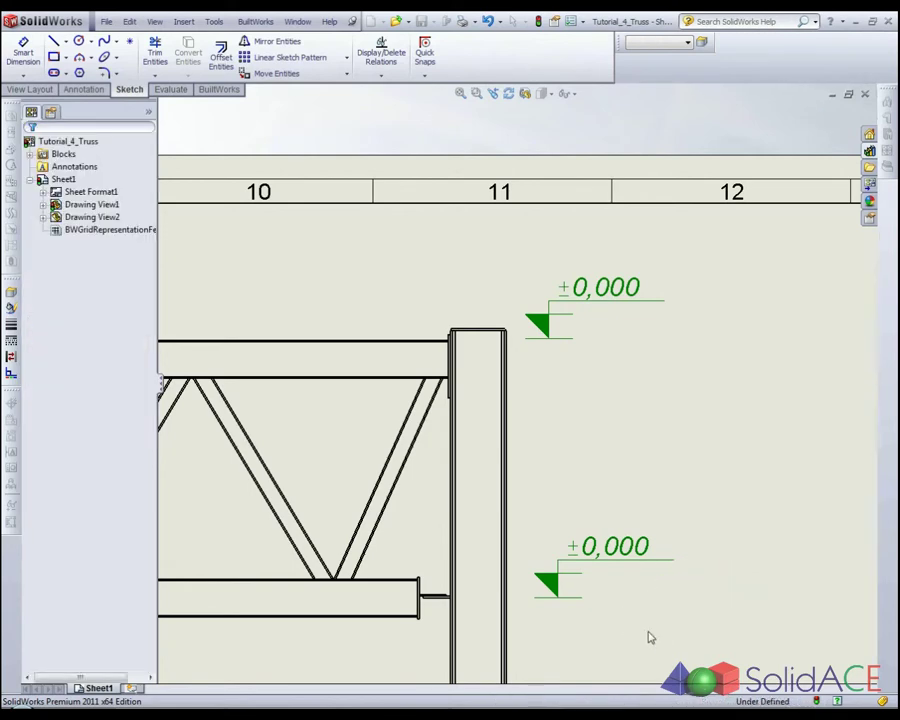
Change the bottom-chord elevation marker's value to 7,500
{"action": "double_click", "coordinate": [620, 548]}
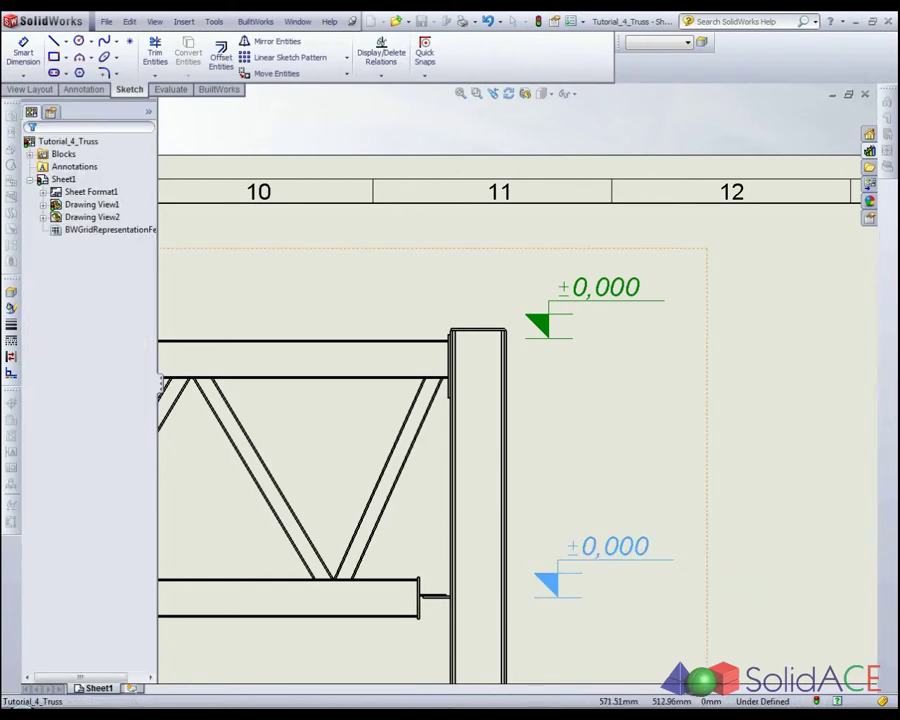
{"action": "left_click", "coordinate": [620, 548]}
{"action": "key", "text": "BackSpace"}
{"action": "key", "text": "BackSpace"}
{"action": "key", "text": "BackSpace"}
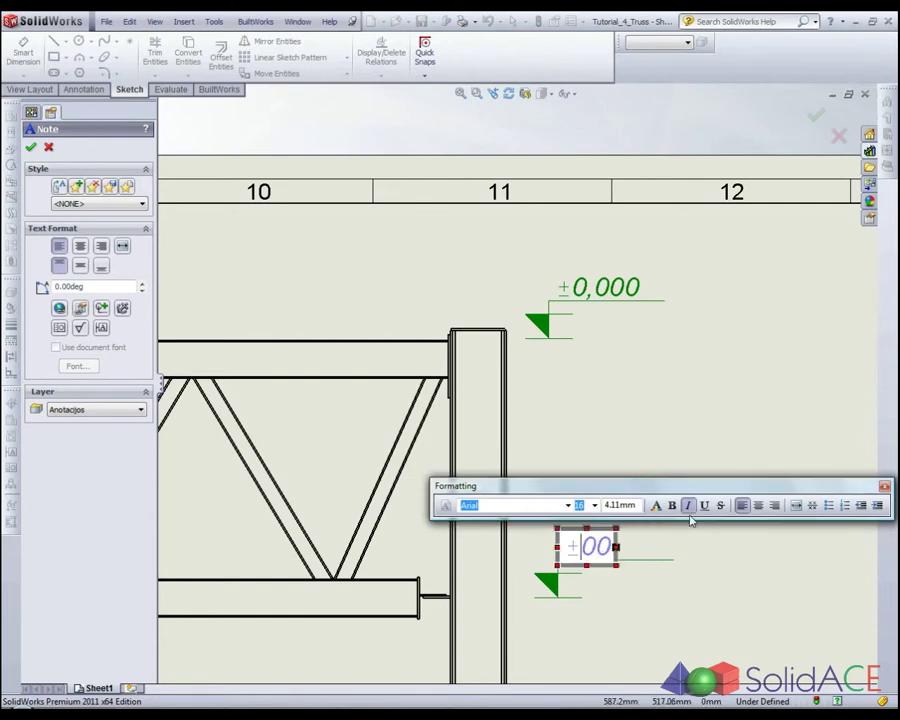
{"action": "key", "text": "BackSpace"}
{"action": "type", "text": "7,5"}
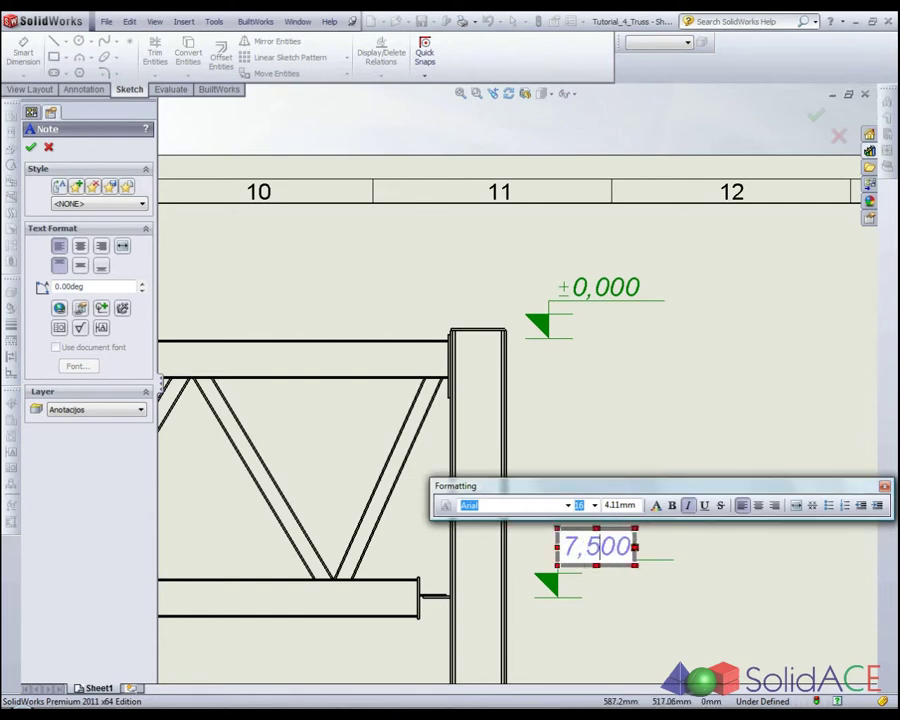
{"action": "left_click", "coordinate": [784, 432]}
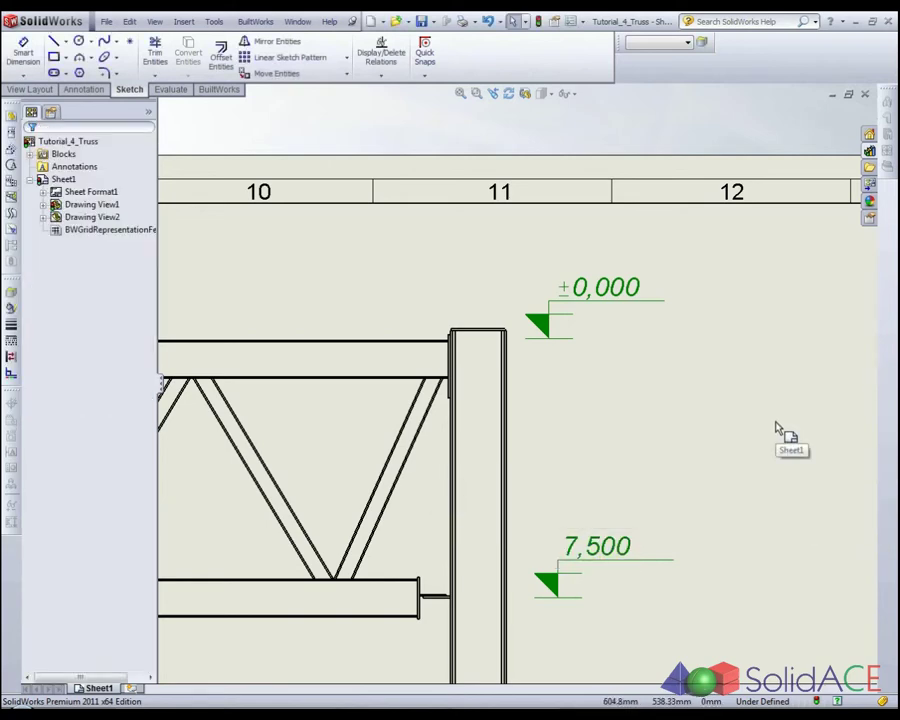
Change the column-top marker's value to 10,000 and zoom out
{"action": "double_click", "coordinate": [602, 290]}
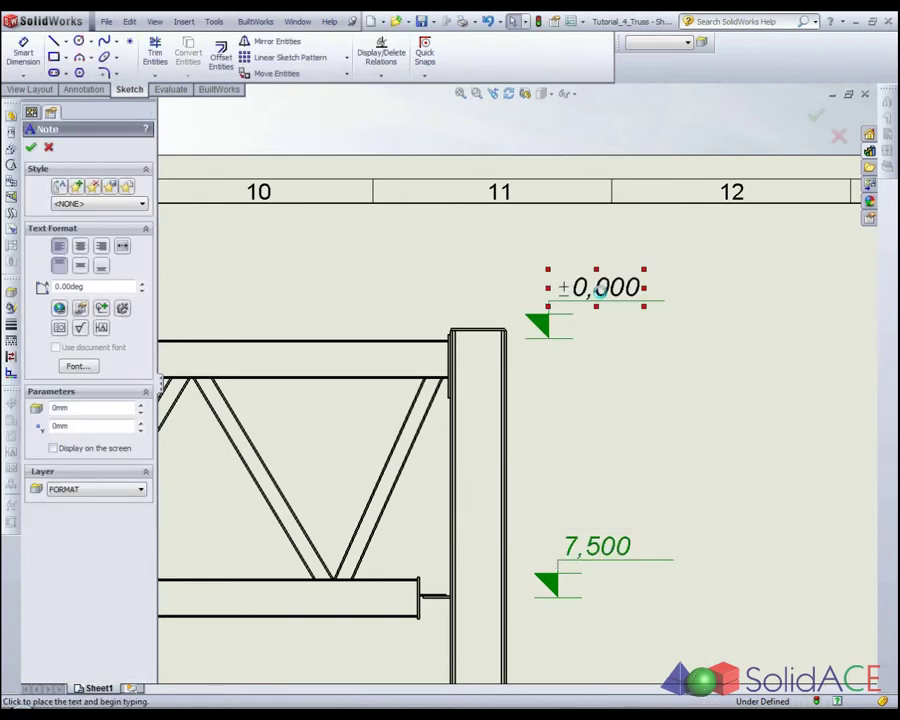
{"action": "key", "text": "BackSpace"}
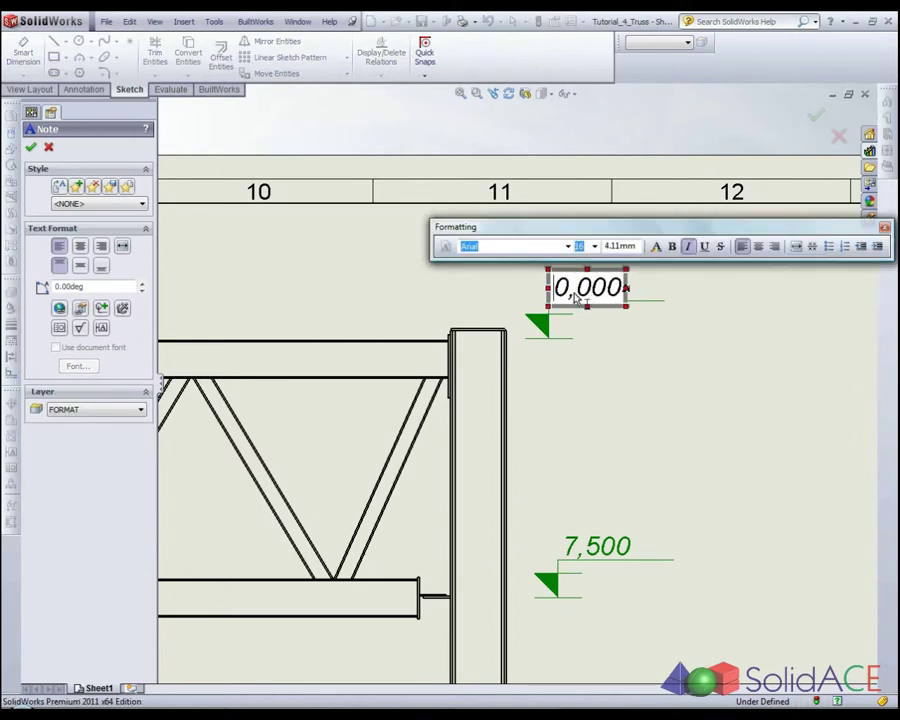
{"action": "type", "text": "1"}
{"action": "left_click", "coordinate": [745, 422]}
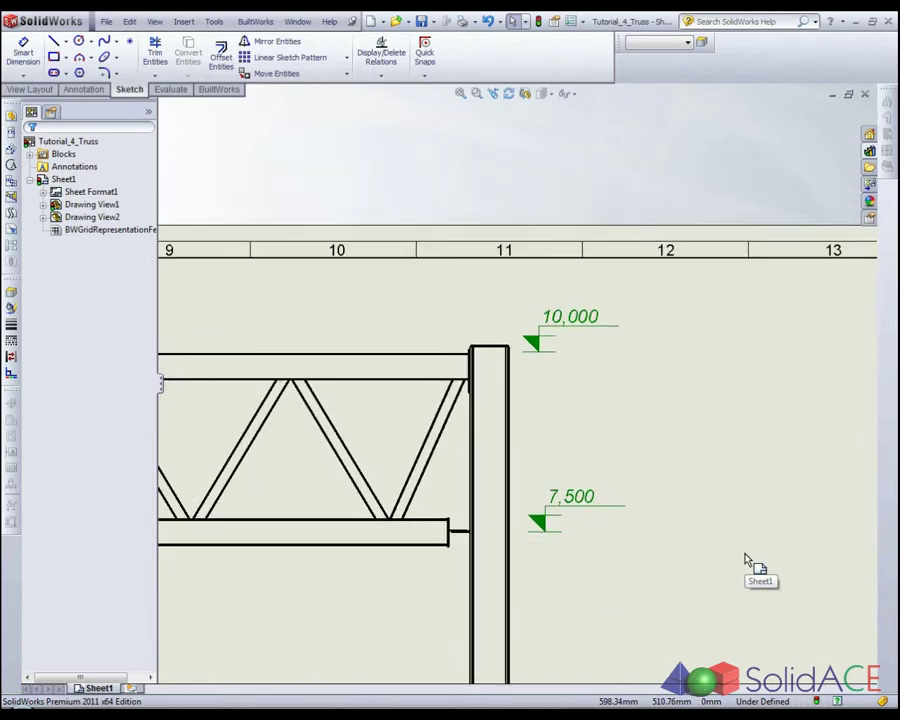
{"action": "key", "text": "z"}
{"action": "key", "text": "z"}
{"action": "key", "text": "z"}
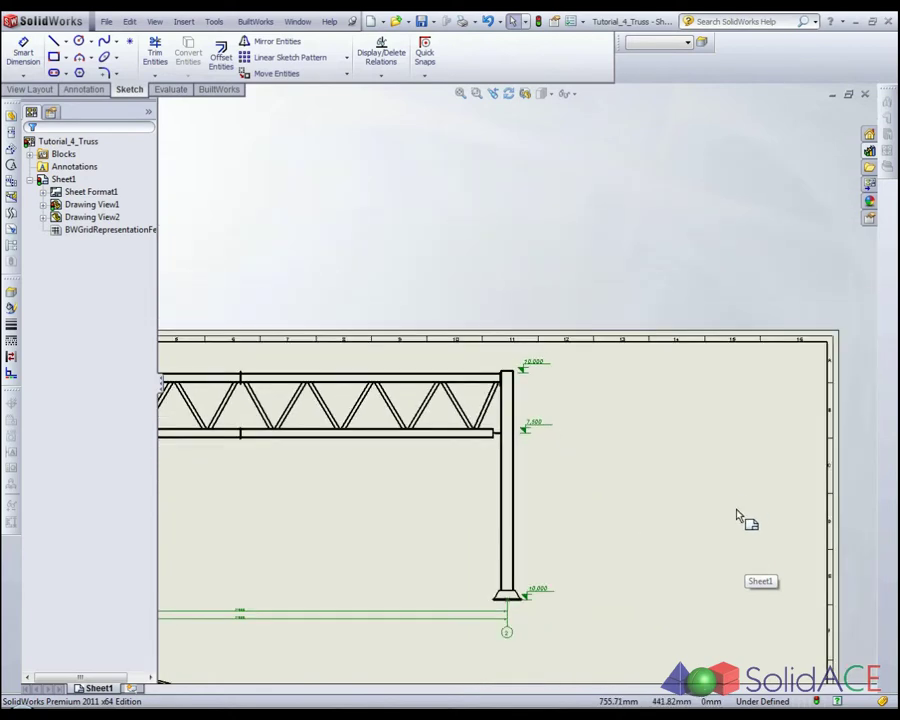
{"action": "key", "text": "z"}
{"action": "key", "text": "z"}
{"action": "key", "text": "z"}
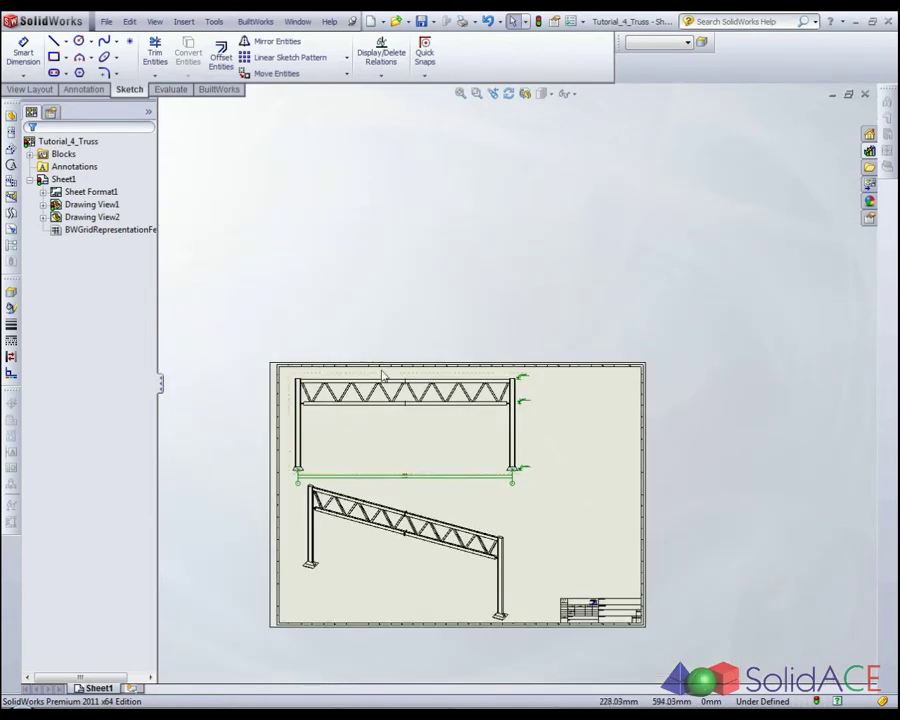
Cut a vertical section through the pole and place section view A-A right of the front view
{"action": "left_click", "coordinate": [84, 89]}
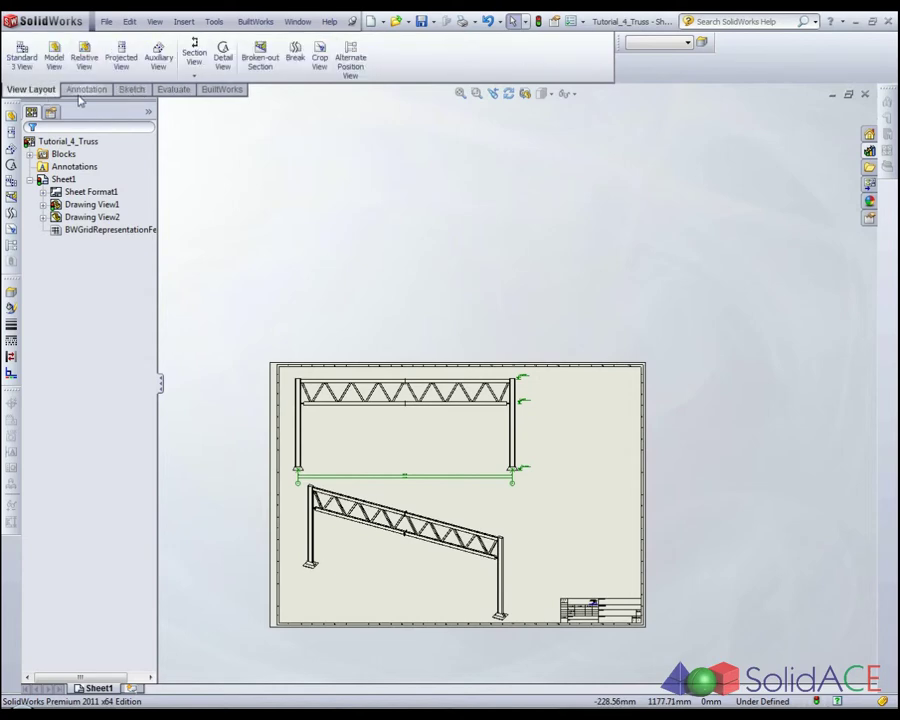
{"action": "left_click", "coordinate": [195, 55]}
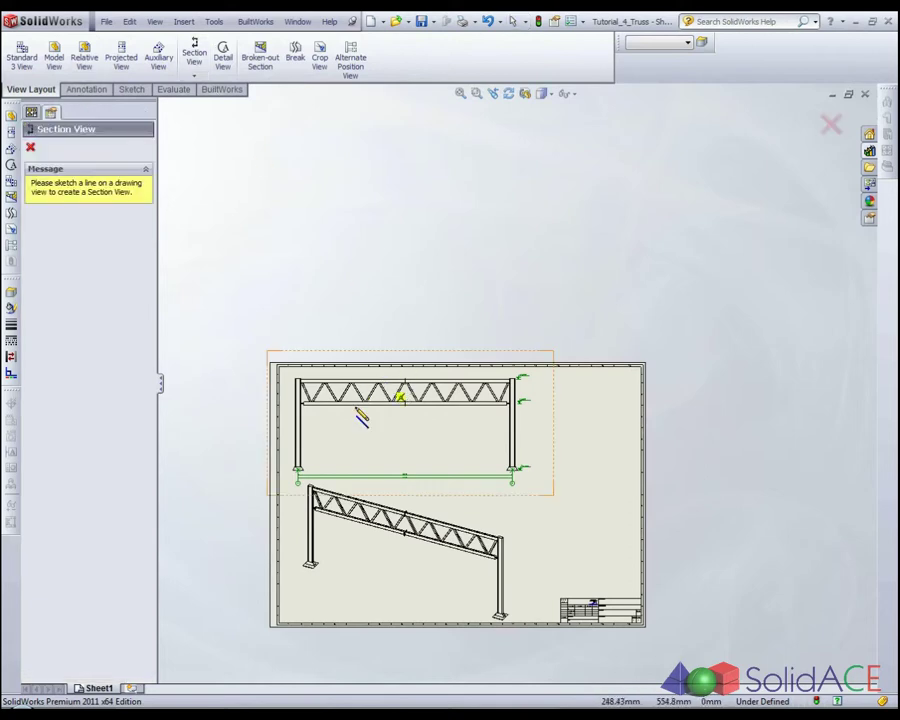
{"action": "scroll", "coordinate": [362, 420], "scroll_direction": "down", "scroll_amount": 2}
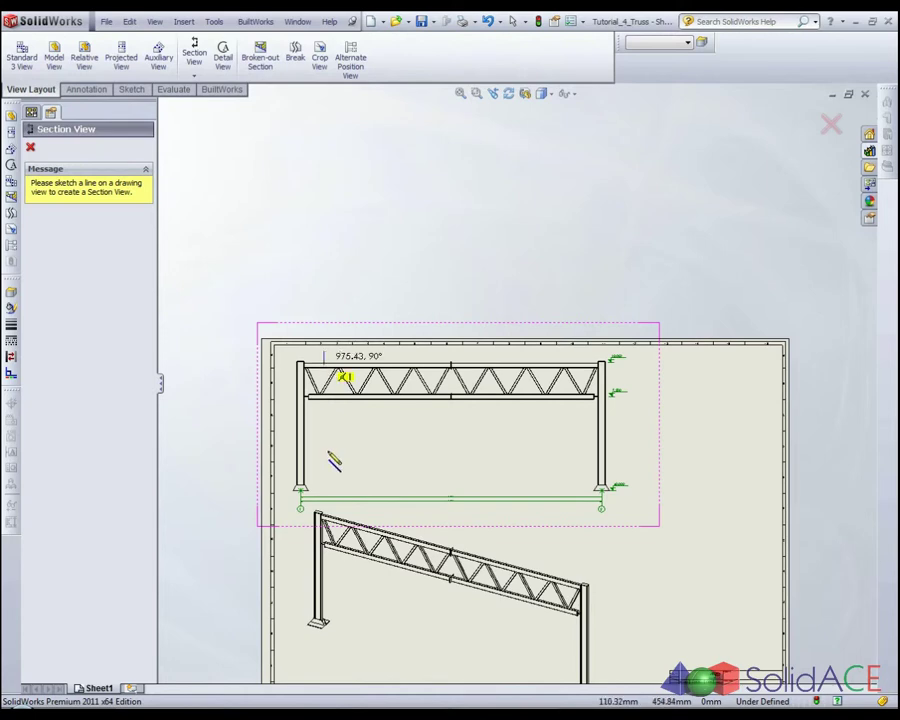
{"action": "left_click", "coordinate": [323, 504]}
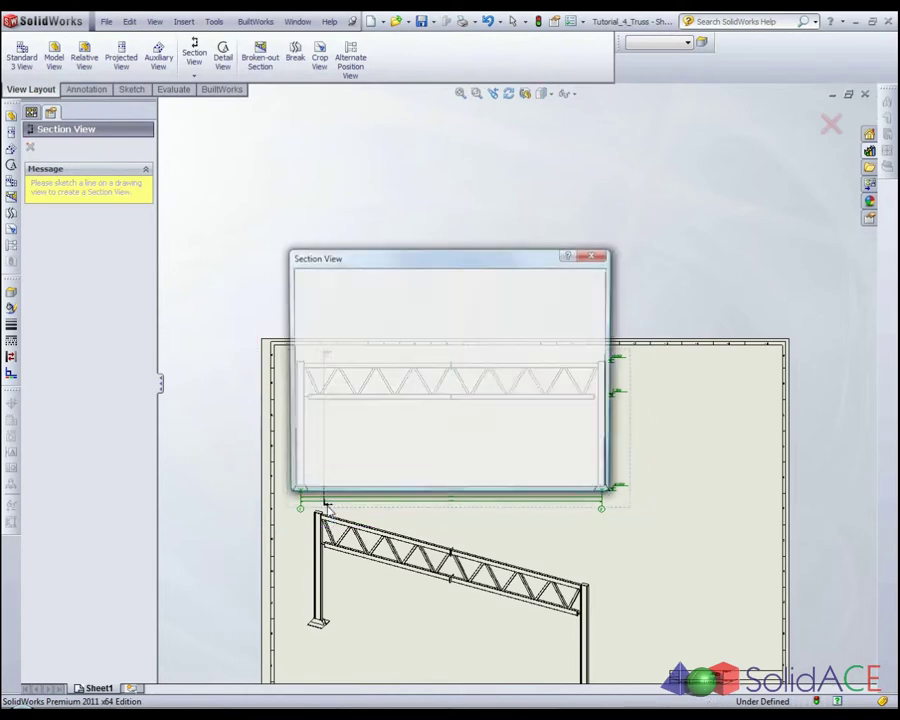
{"action": "left_click", "coordinate": [445, 480]}
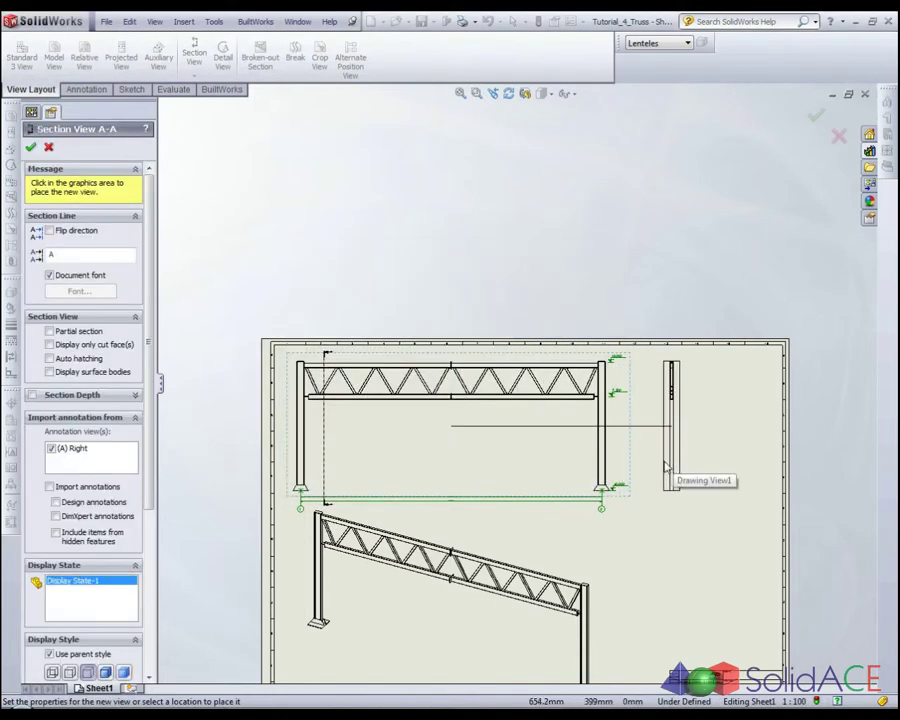
{"action": "left_click", "coordinate": [665, 465]}
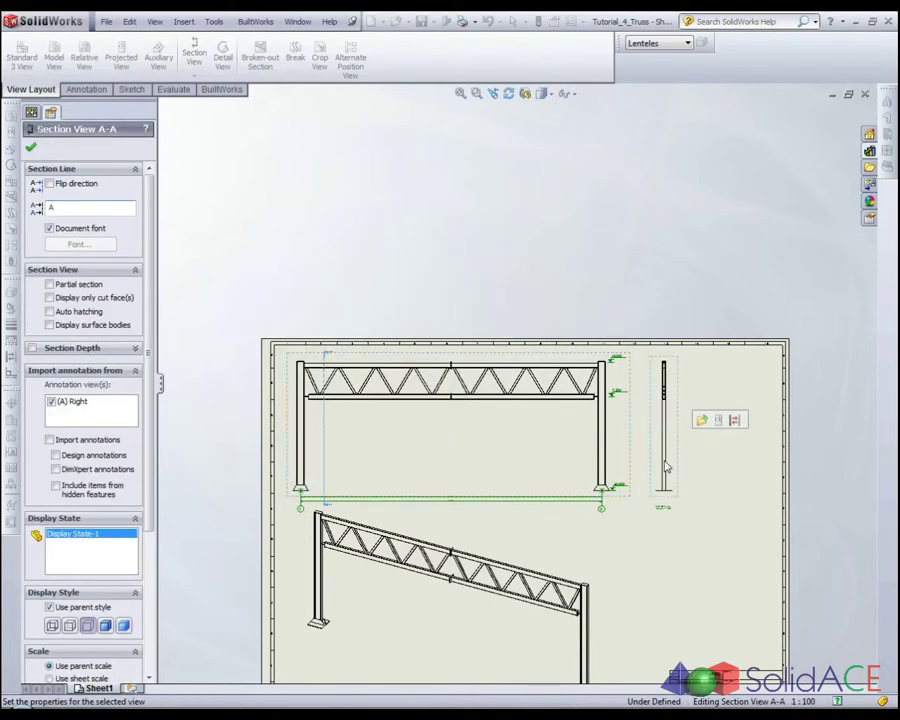
{"action": "scroll", "coordinate": [690, 360], "scroll_direction": "down", "scroll_amount": 2}
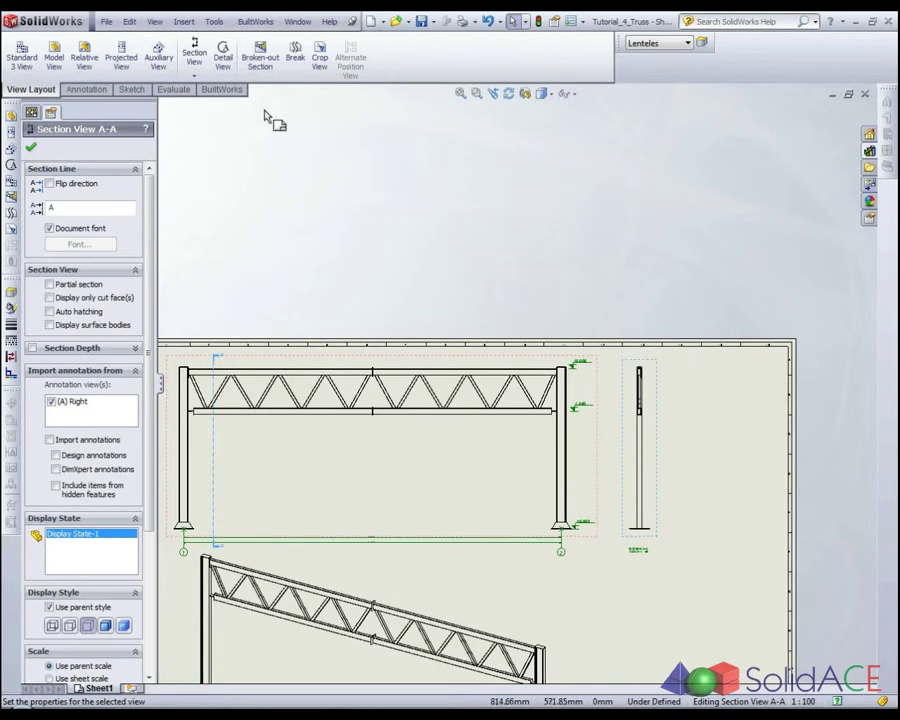
{"action": "left_click", "coordinate": [226, 58]}
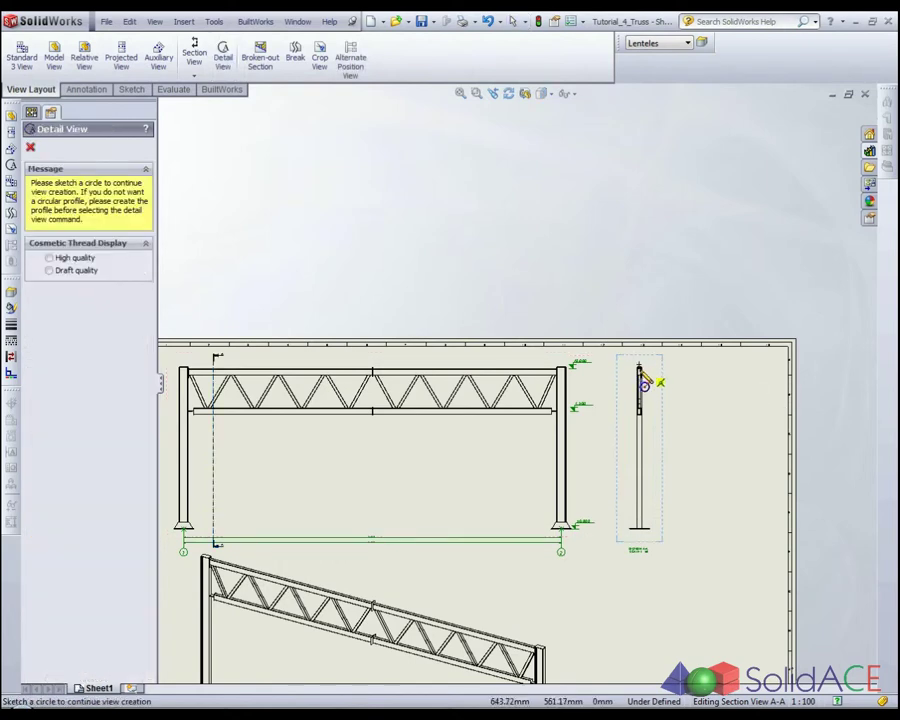
Circle the pole top in A-A and place detail view B to its right at 1:10 scale
{"action": "left_click", "coordinate": [638, 371]}
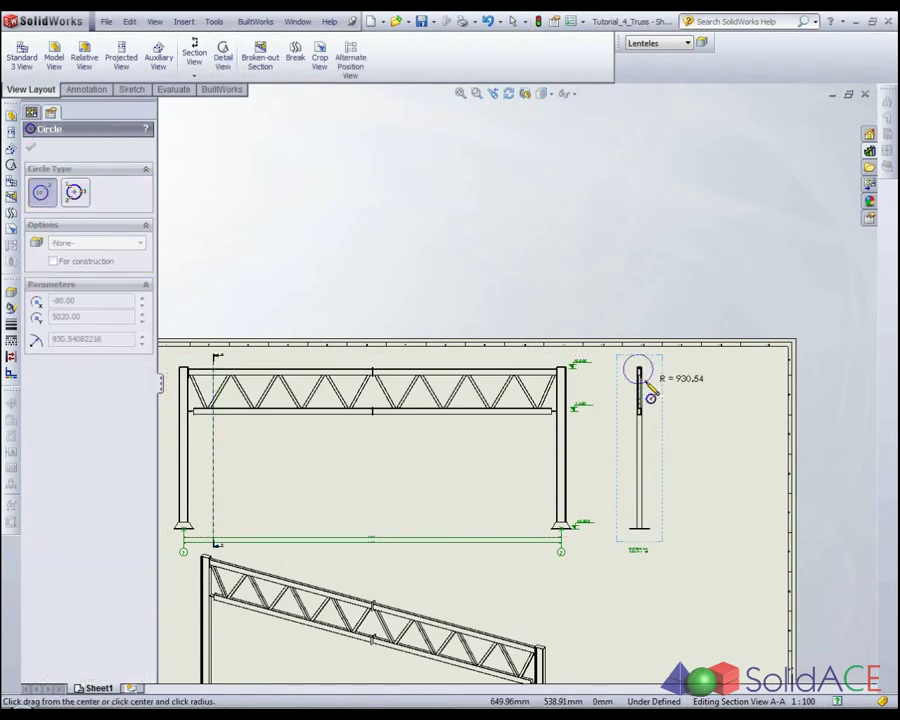
{"action": "left_click", "coordinate": [648, 383]}
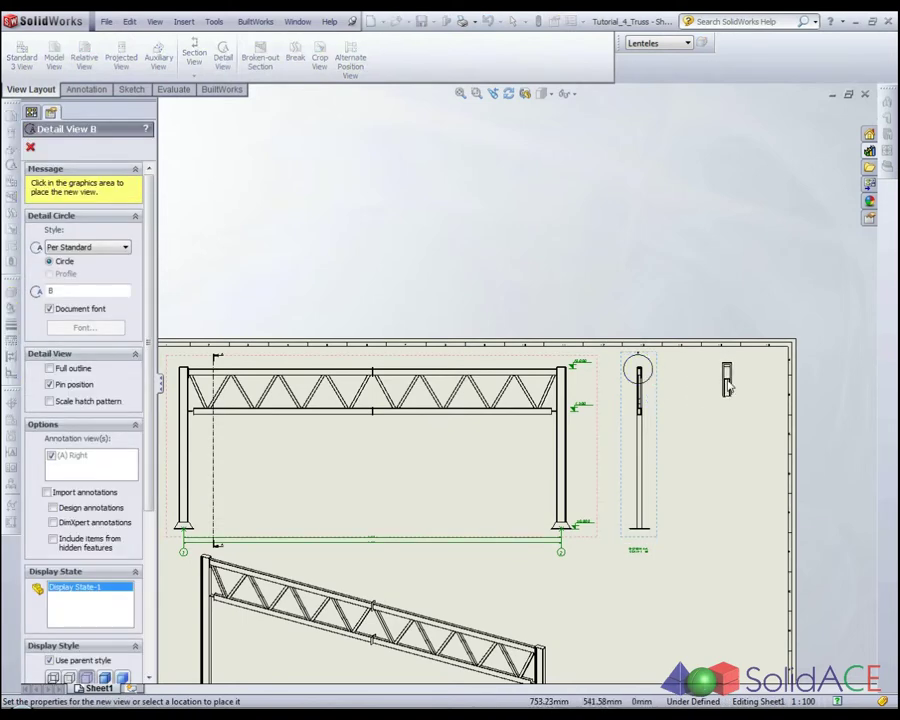
{"action": "left_click", "coordinate": [727, 403]}
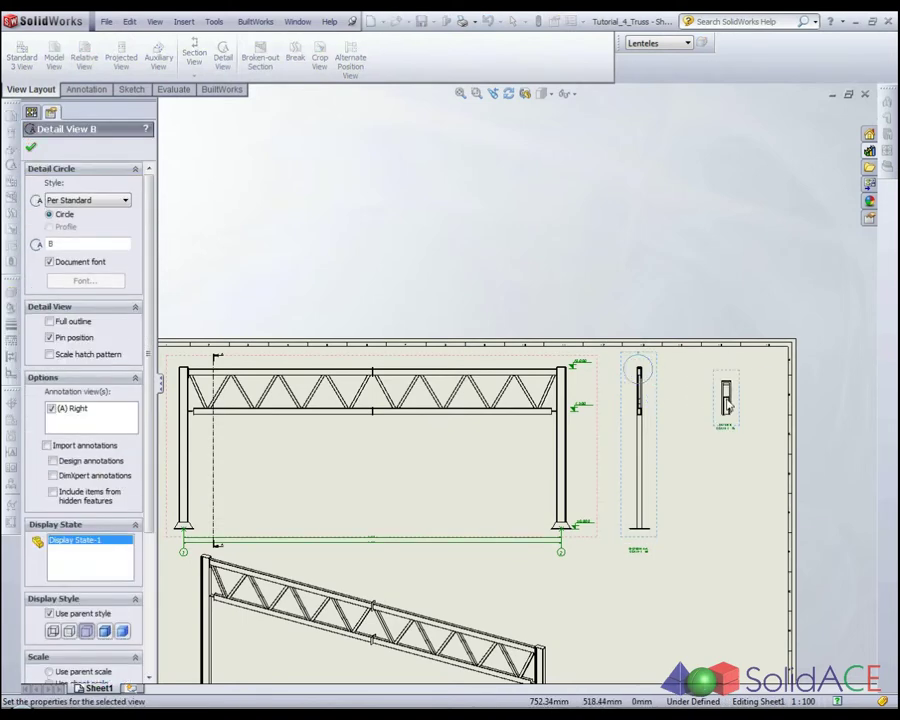
{"action": "scroll", "coordinate": [150, 520], "scroll_direction": "down", "scroll_amount": 5}
{"action": "scroll", "coordinate": [155, 565], "scroll_direction": "down", "scroll_amount": 1}
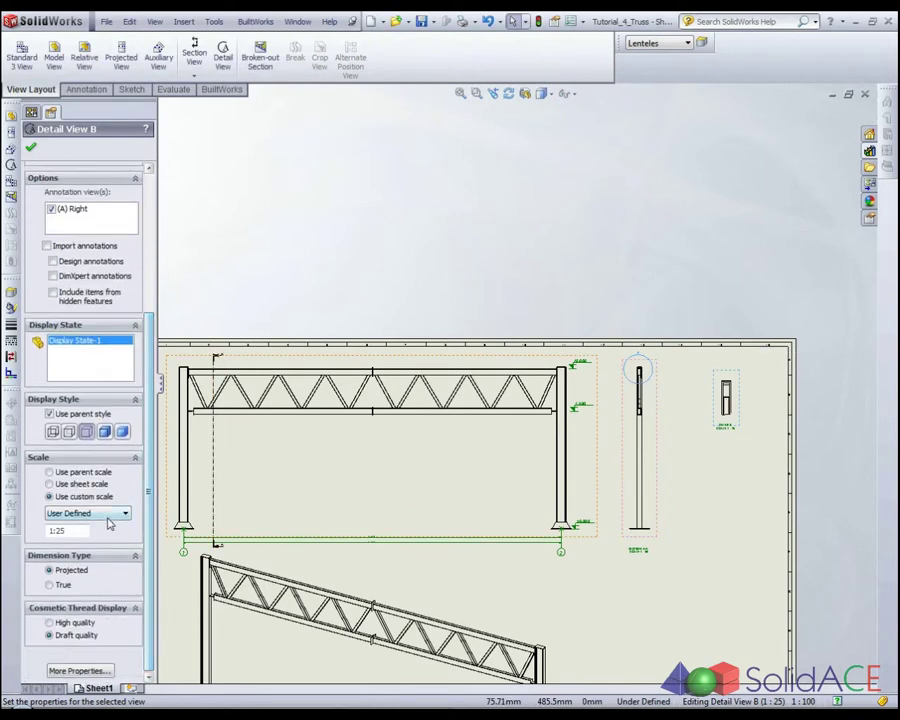
{"action": "left_click", "coordinate": [105, 514]}
{"action": "left_click", "coordinate": [99, 581]}
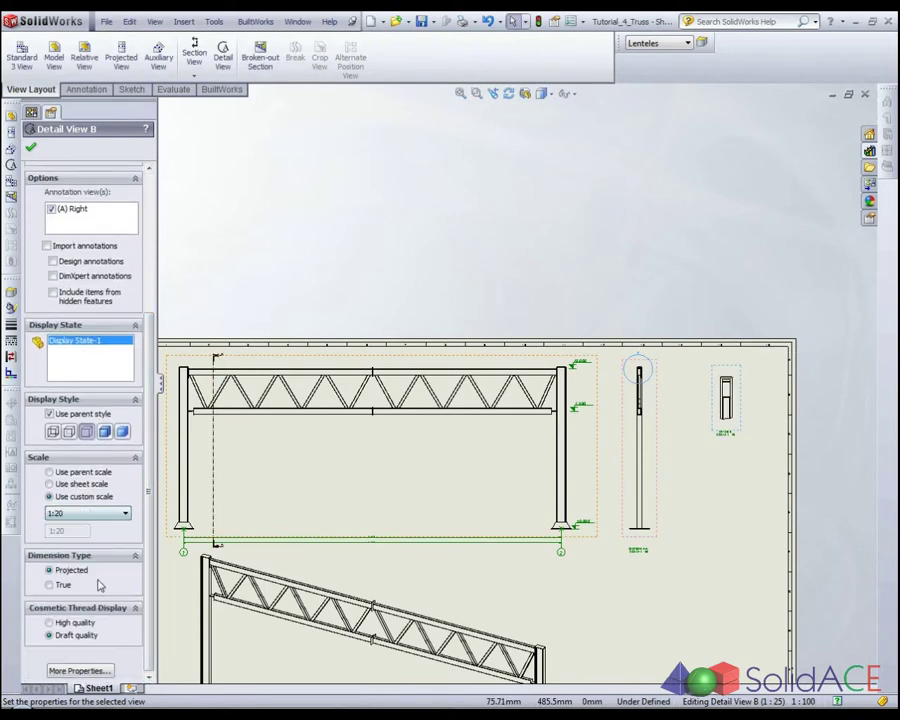
{"action": "left_click", "coordinate": [88, 513]}
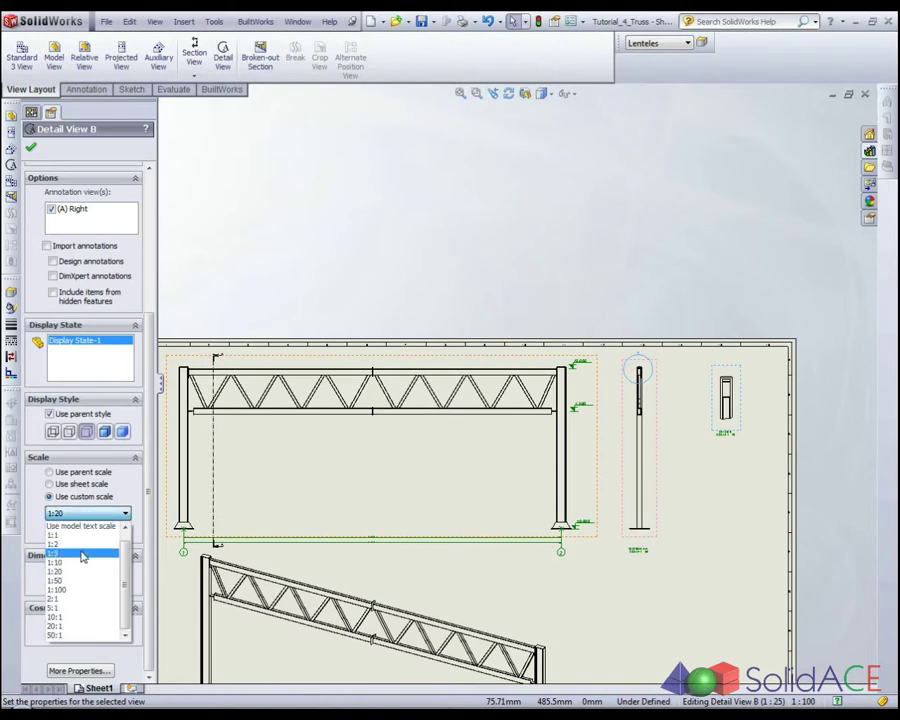
{"action": "left_click", "coordinate": [89, 568]}
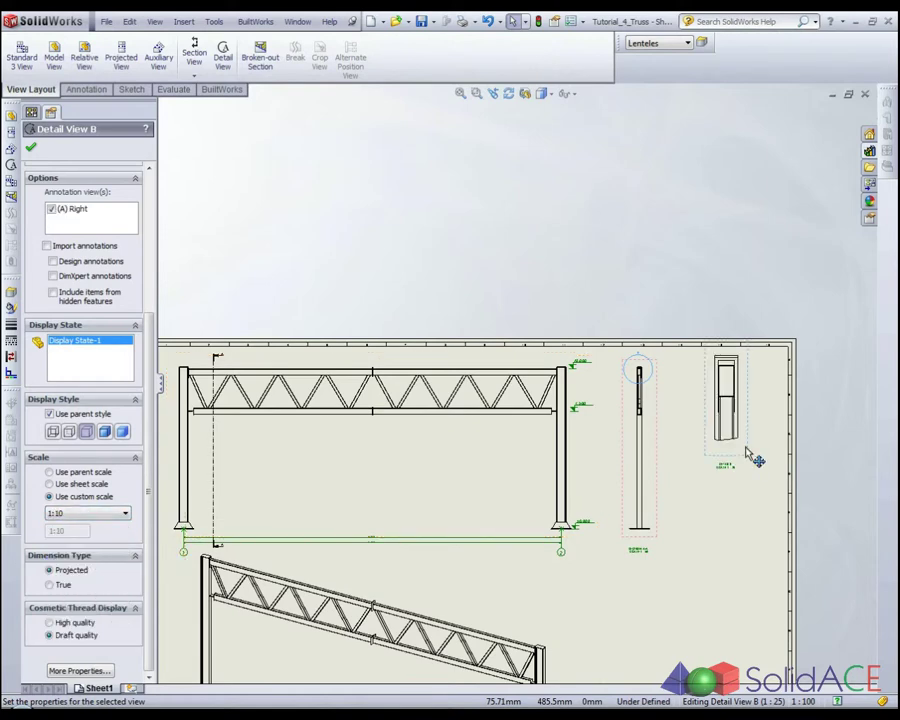
{"action": "left_click", "coordinate": [752, 478]}
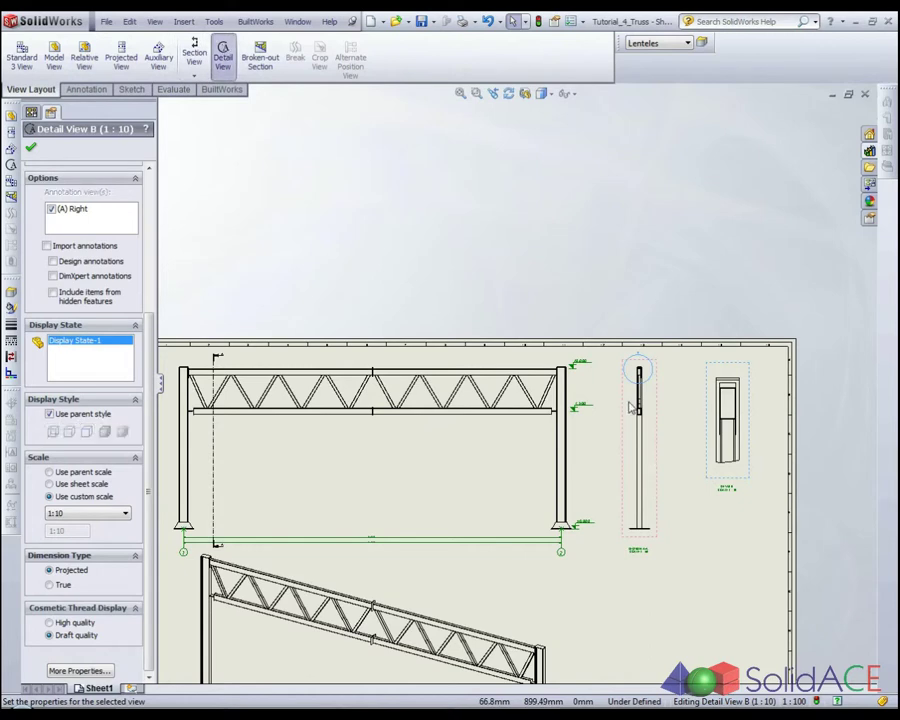
{"action": "left_click", "coordinate": [644, 427]}
Sketch detail circle C lower on the pole and dismiss the relations warning
{"action": "scroll", "coordinate": [644, 428], "scroll_direction": "down", "scroll_amount": 2}
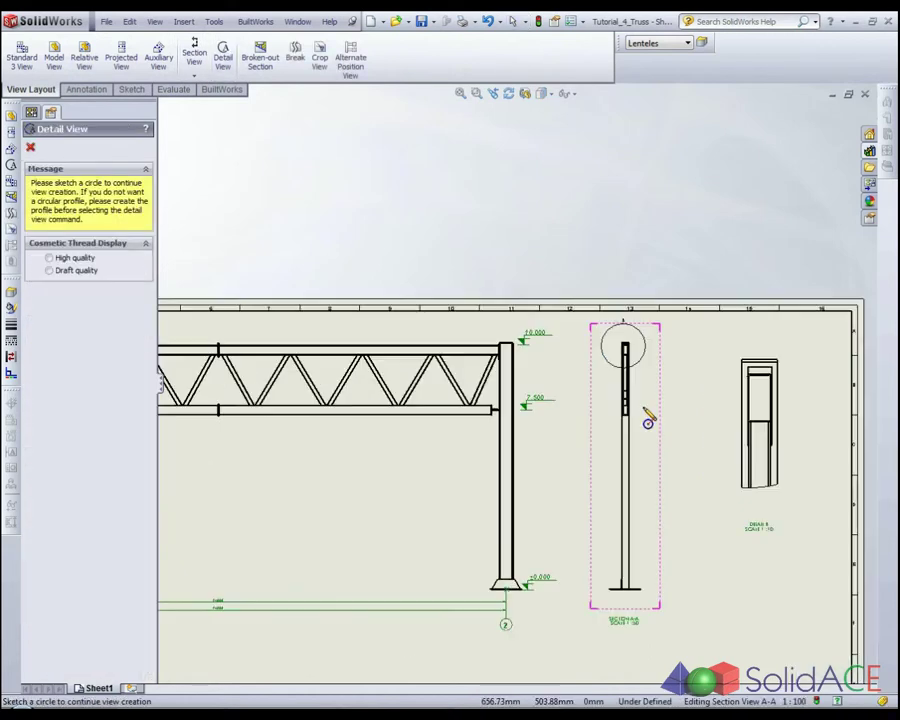
{"action": "scroll", "coordinate": [646, 414], "scroll_direction": "down", "scroll_amount": 1}
{"action": "scroll", "coordinate": [632, 416], "scroll_direction": "down", "scroll_amount": 2}
{"action": "scroll", "coordinate": [592, 412], "scroll_direction": "down", "scroll_amount": 1}
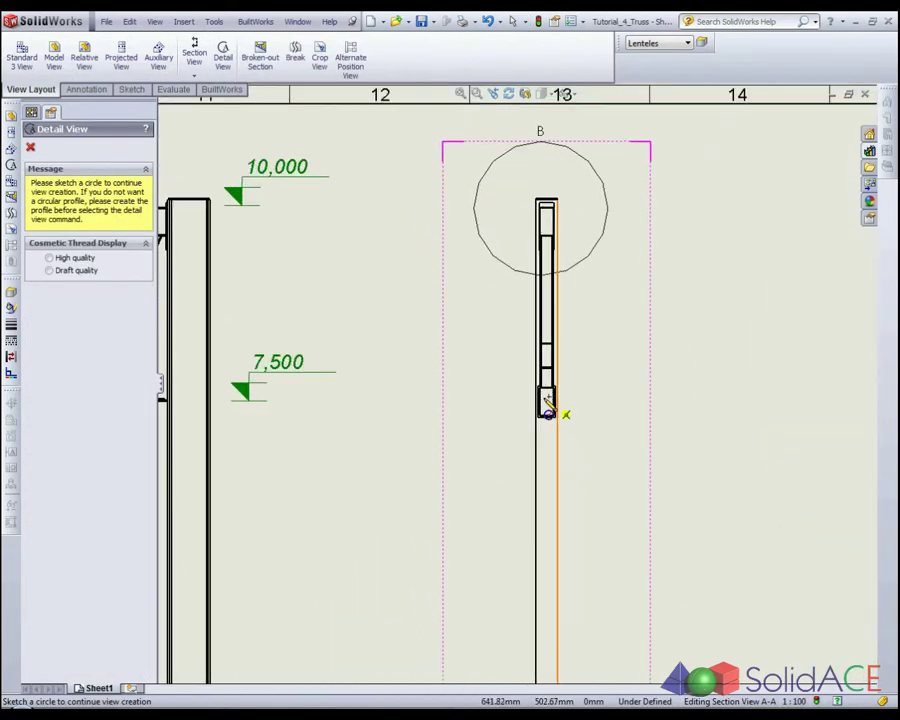
{"action": "left_click", "coordinate": [548, 403]}
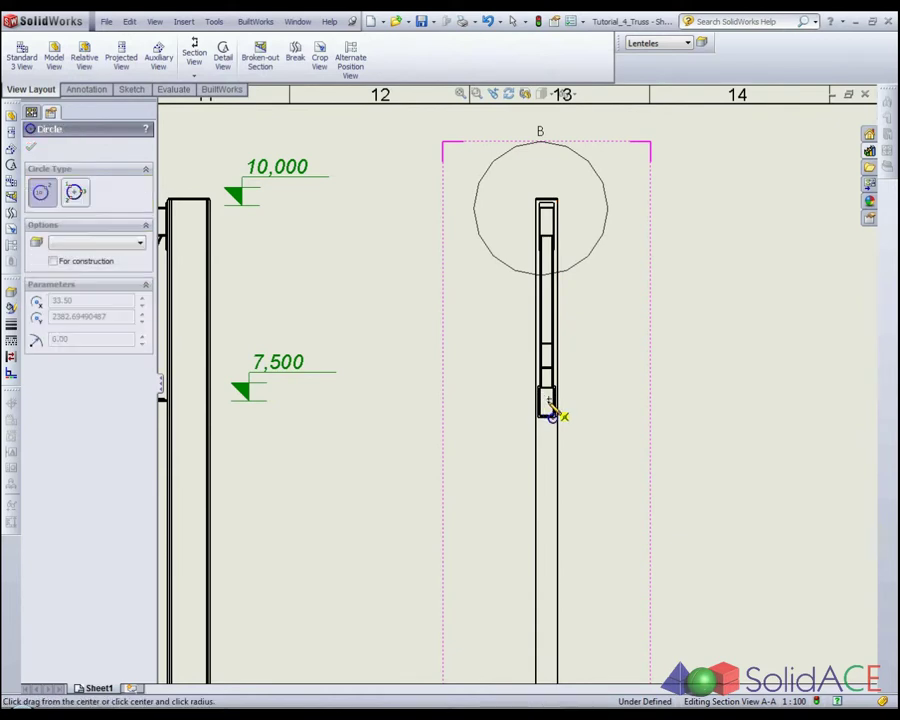
{"action": "left_click", "coordinate": [578, 469]}
{"action": "left_click", "coordinate": [470, 251]}
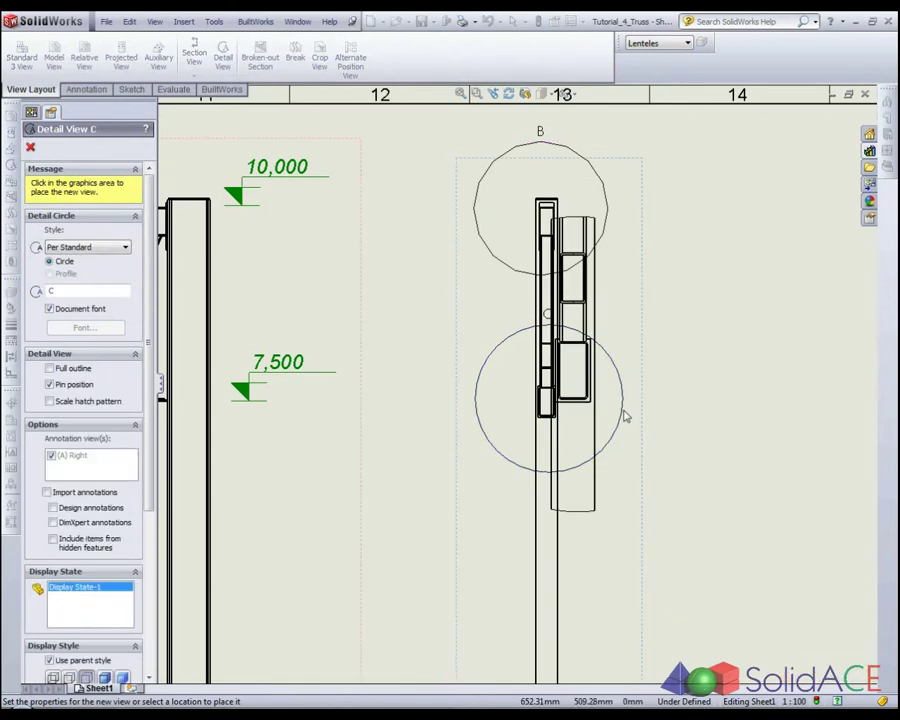
Place detail view C beside detail view B at a 1:10 scale
{"action": "scroll", "coordinate": [623, 416], "scroll_direction": "up", "scroll_amount": 3}
{"action": "scroll", "coordinate": [700, 480], "scroll_direction": "up", "scroll_amount": 3}
{"action": "scroll", "coordinate": [750, 540], "scroll_direction": "up", "scroll_amount": 2}
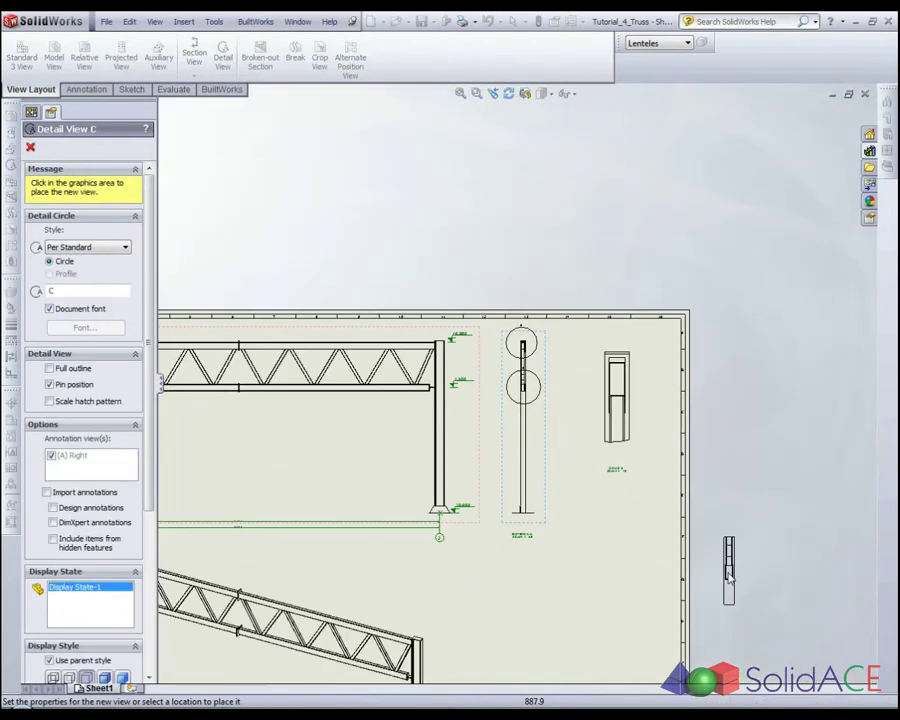
{"action": "scroll", "coordinate": [700, 540], "scroll_direction": "up", "scroll_amount": 2}
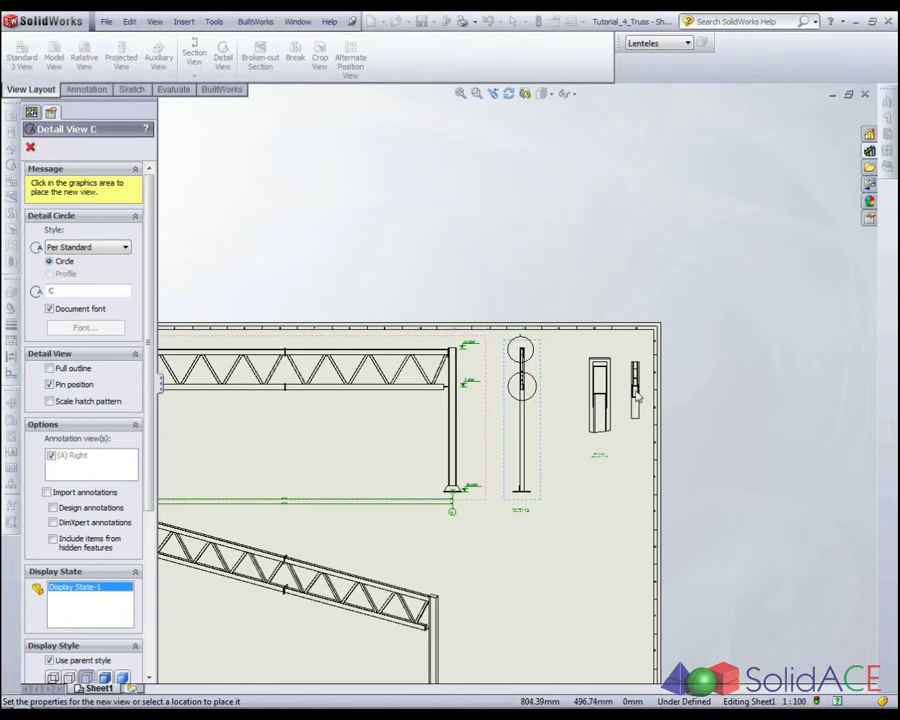
{"action": "left_click", "coordinate": [634, 390]}
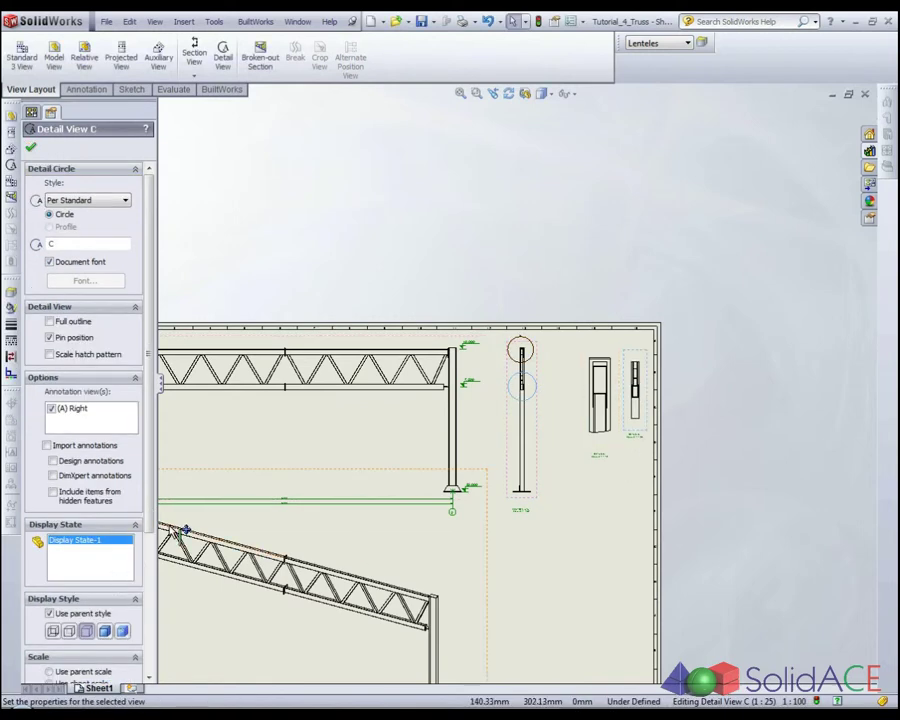
{"action": "scroll", "coordinate": [90, 480], "scroll_direction": "down", "scroll_amount": 3}
{"action": "left_click", "coordinate": [87, 567]}
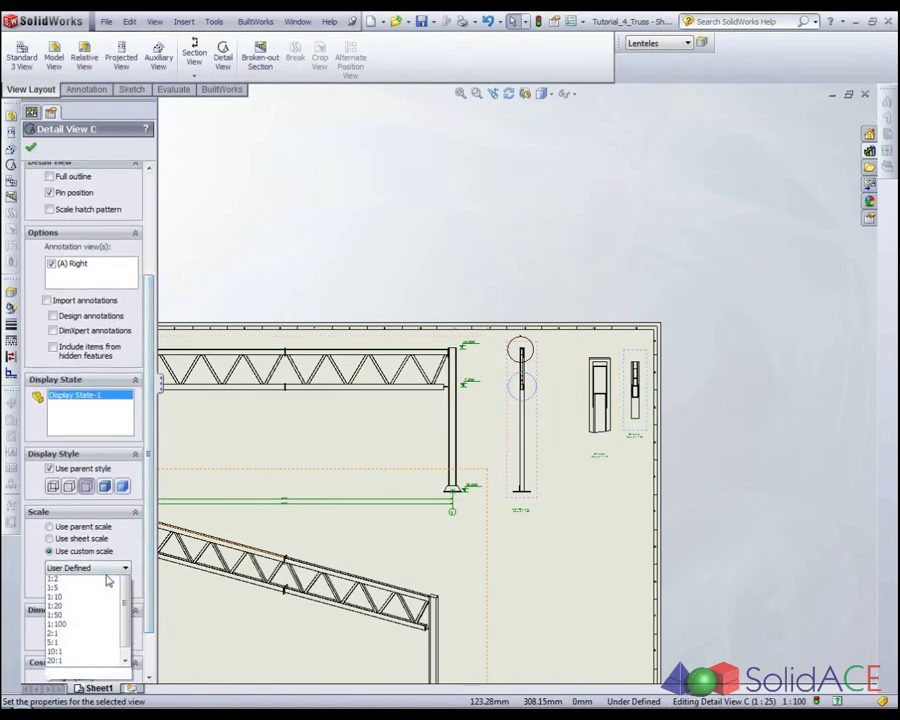
{"action": "left_click", "coordinate": [85, 626]}
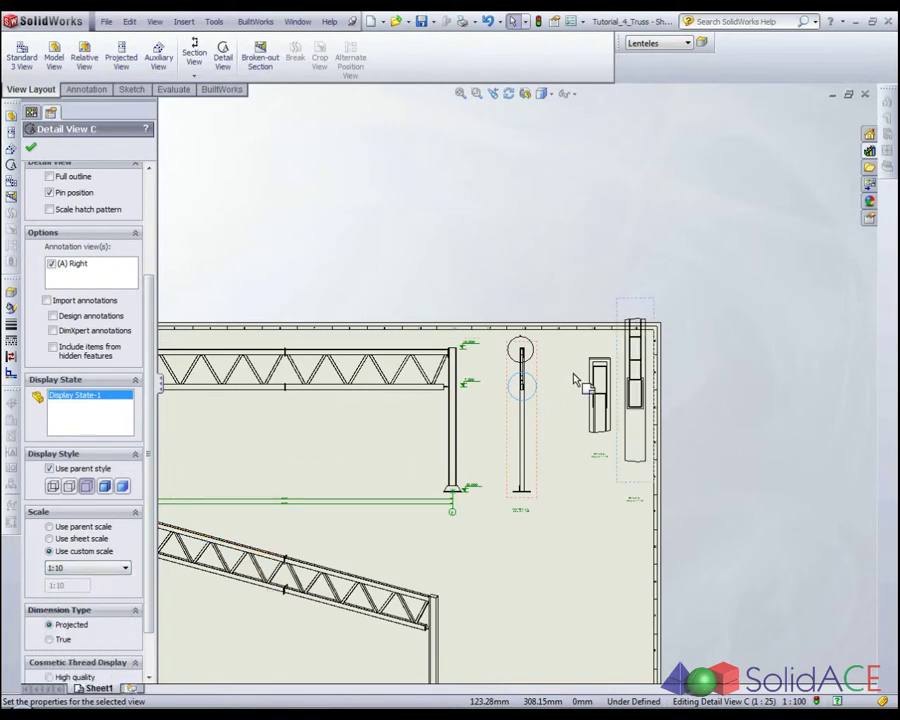
Shift detail view B slightly left and move detail view C lower-left
{"action": "left_click_drag", "start_coordinate": [600, 370], "coordinate": [578, 352]}
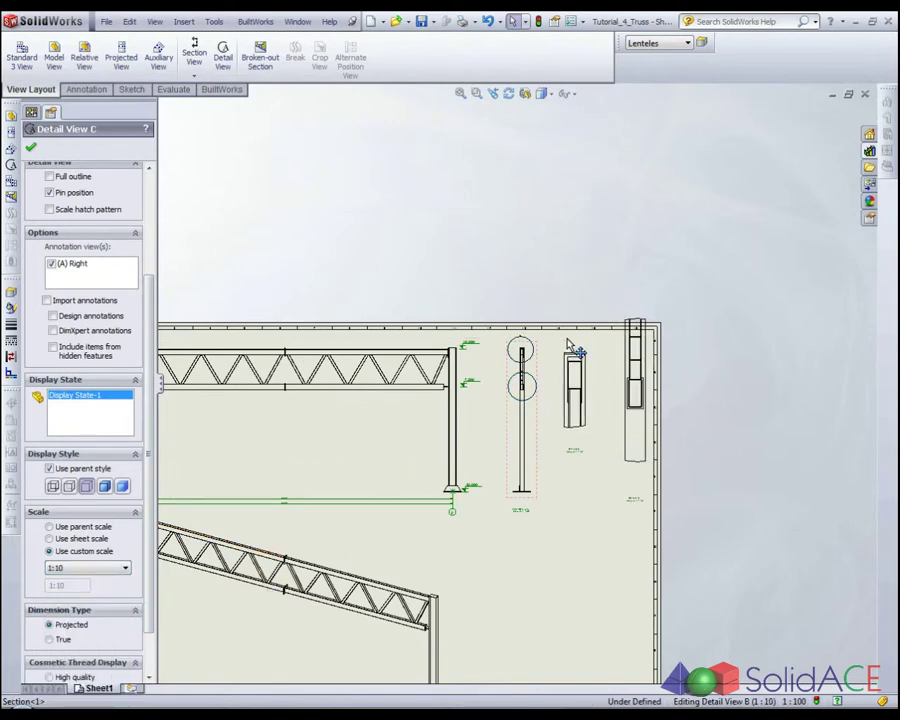
{"action": "left_click", "coordinate": [633, 330]}
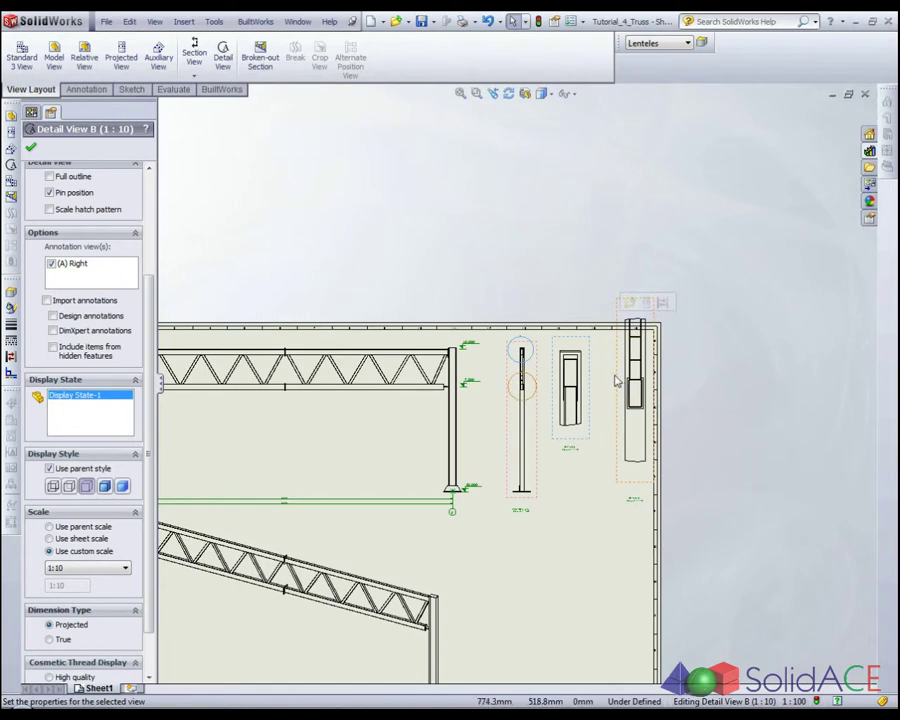
{"action": "left_click_drag", "start_coordinate": [617, 380], "coordinate": [605, 417]}
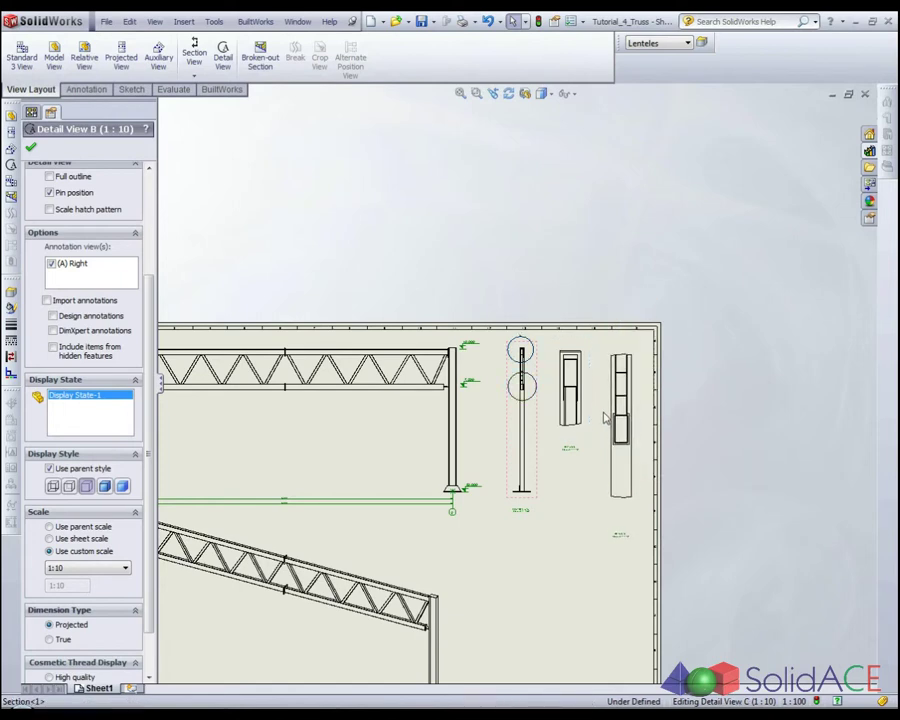
{"action": "left_click_drag", "start_coordinate": [605, 417], "coordinate": [607, 412]}
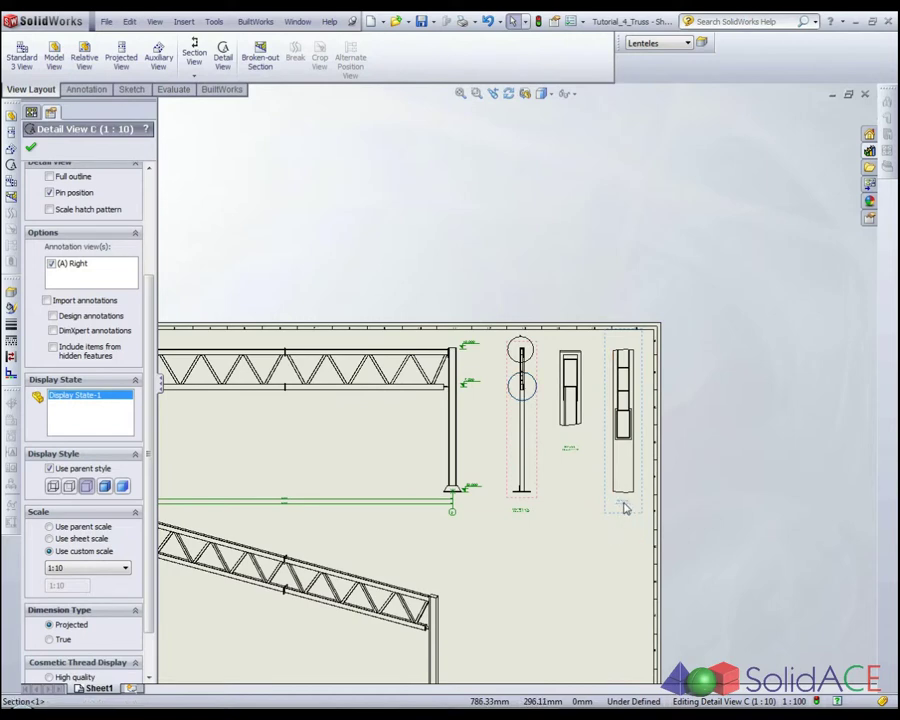
{"action": "left_click", "coordinate": [569, 448]}
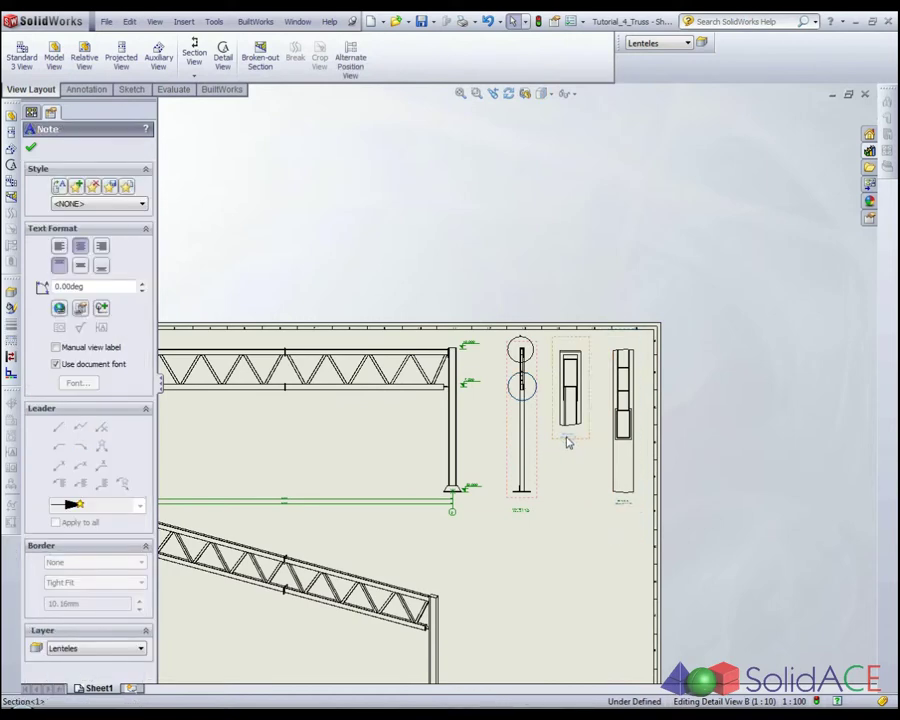
Move detail view B down and to the right, then finish editing it
{"action": "scroll", "coordinate": [540, 392], "scroll_direction": "down", "scroll_amount": 3}
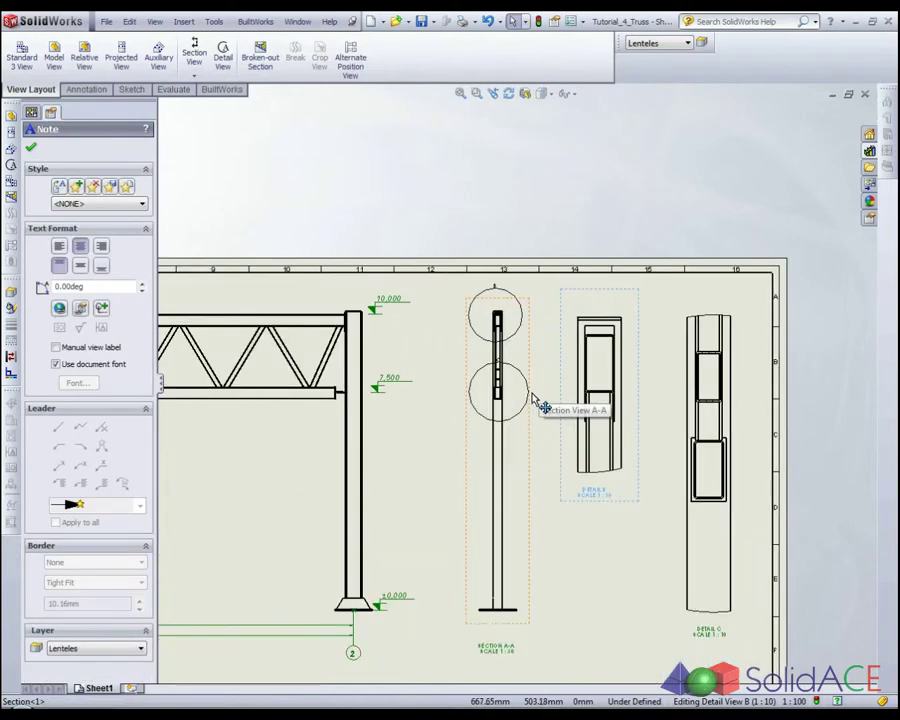
{"action": "left_click", "coordinate": [519, 416]}
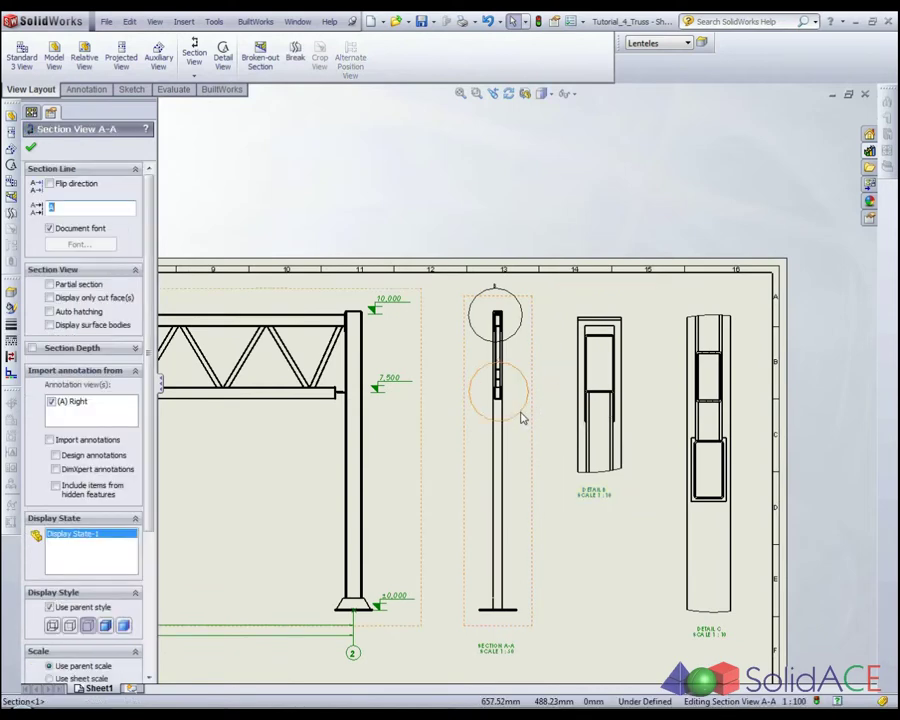
{"action": "left_click", "coordinate": [519, 416]}
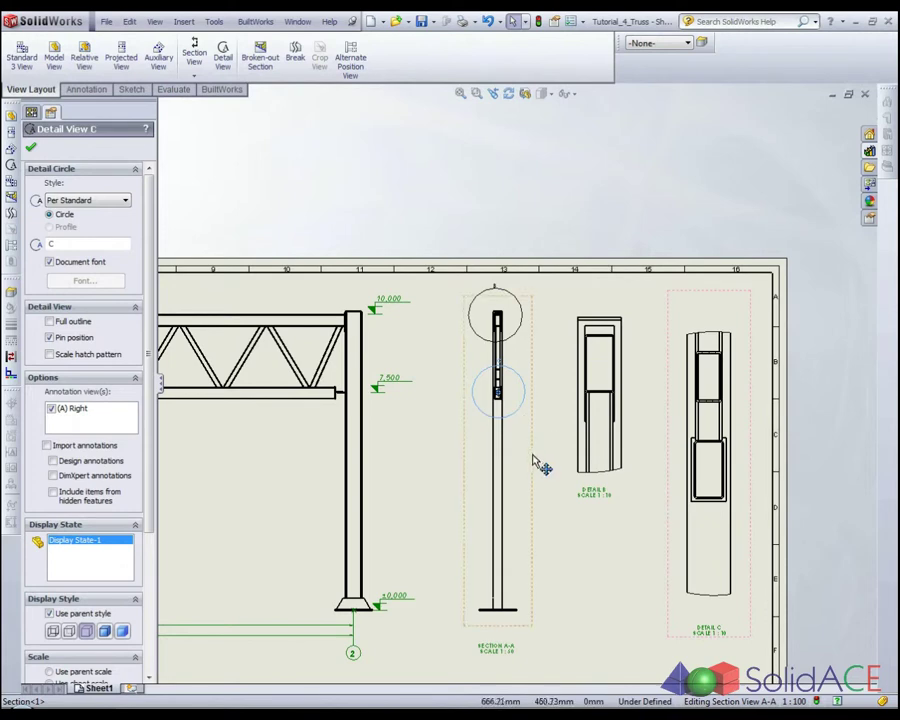
{"action": "left_click", "coordinate": [500, 462]}
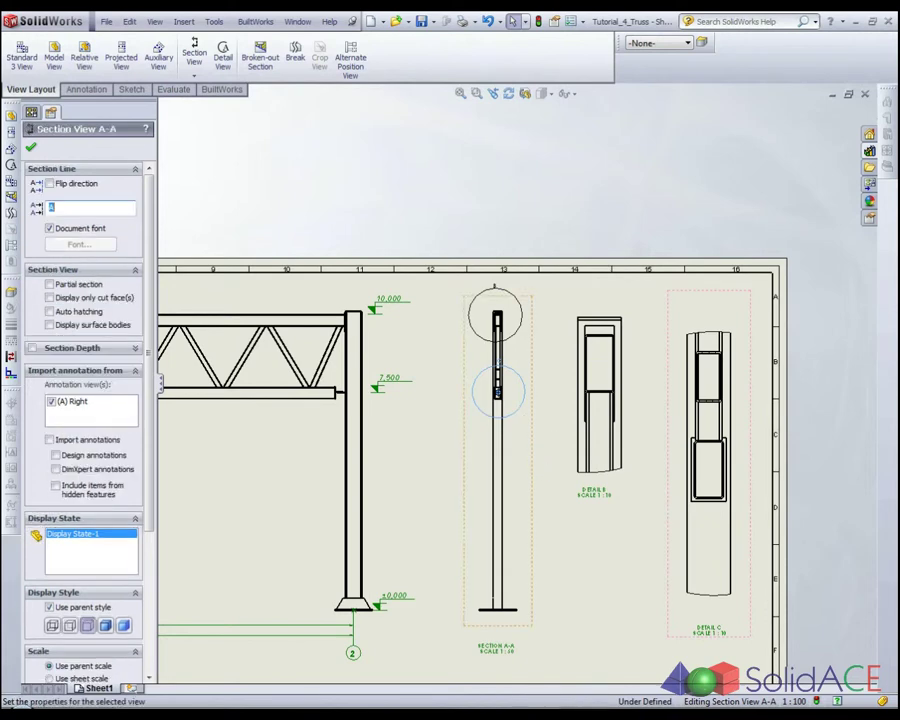
{"action": "left_click", "coordinate": [517, 334]}
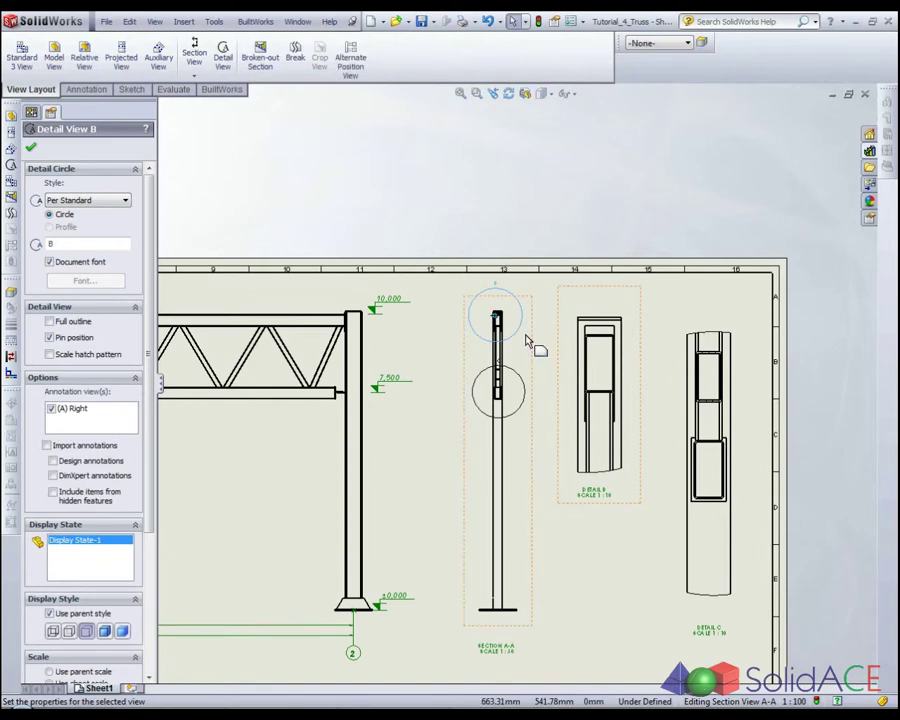
{"action": "left_click_drag", "start_coordinate": [638, 373], "coordinate": [650, 430]}
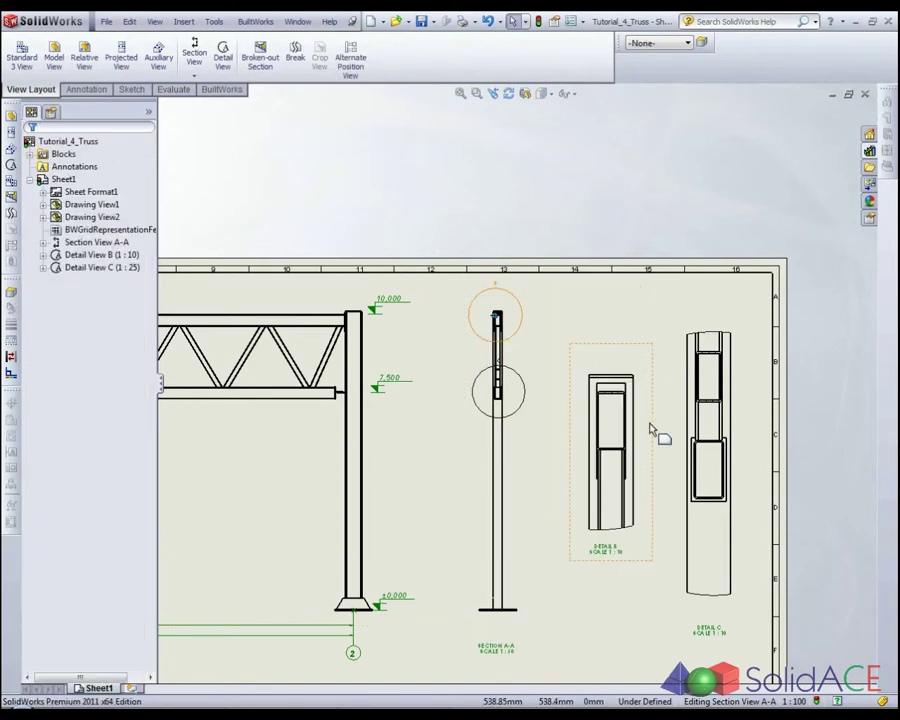
{"action": "left_click", "coordinate": [652, 430]}
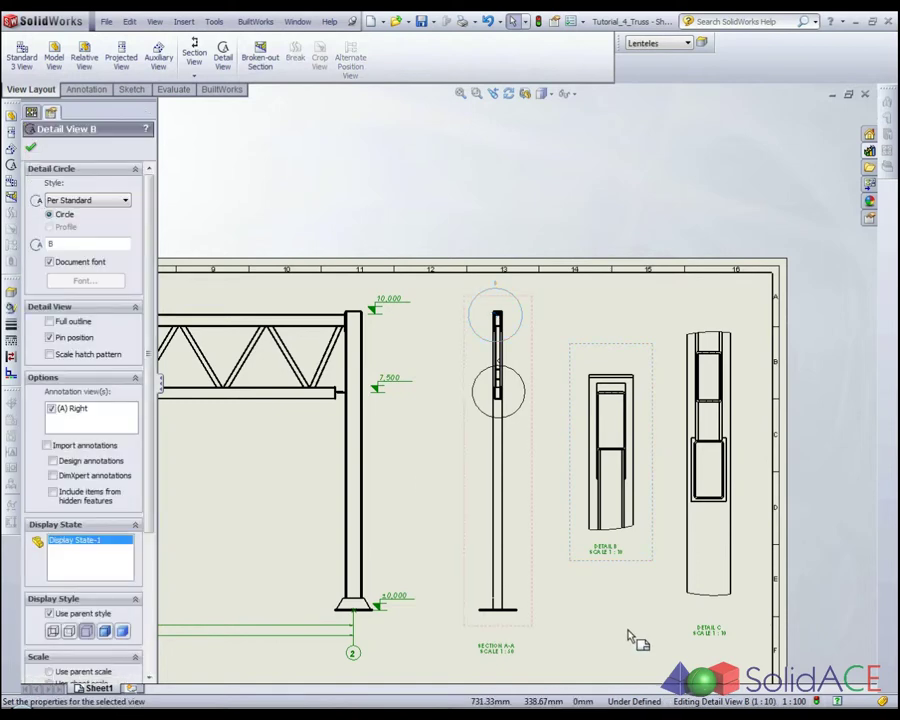
{"action": "left_click", "coordinate": [630, 638]}
Circle the column base and place detail view D at 1:25 below detail view B
{"action": "left_click", "coordinate": [223, 52]}
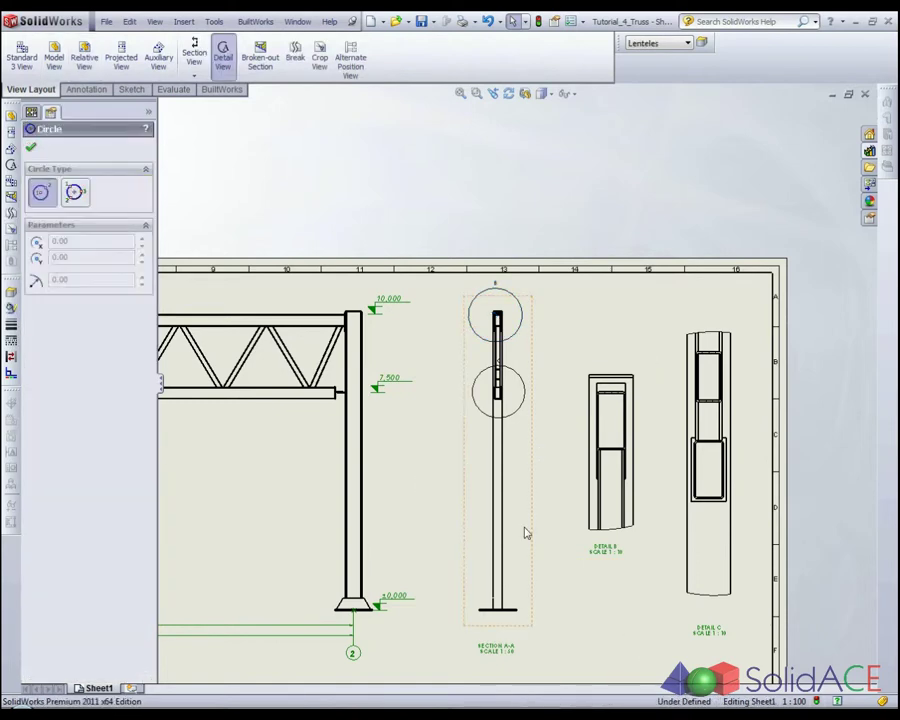
{"action": "left_click", "coordinate": [354, 605]}
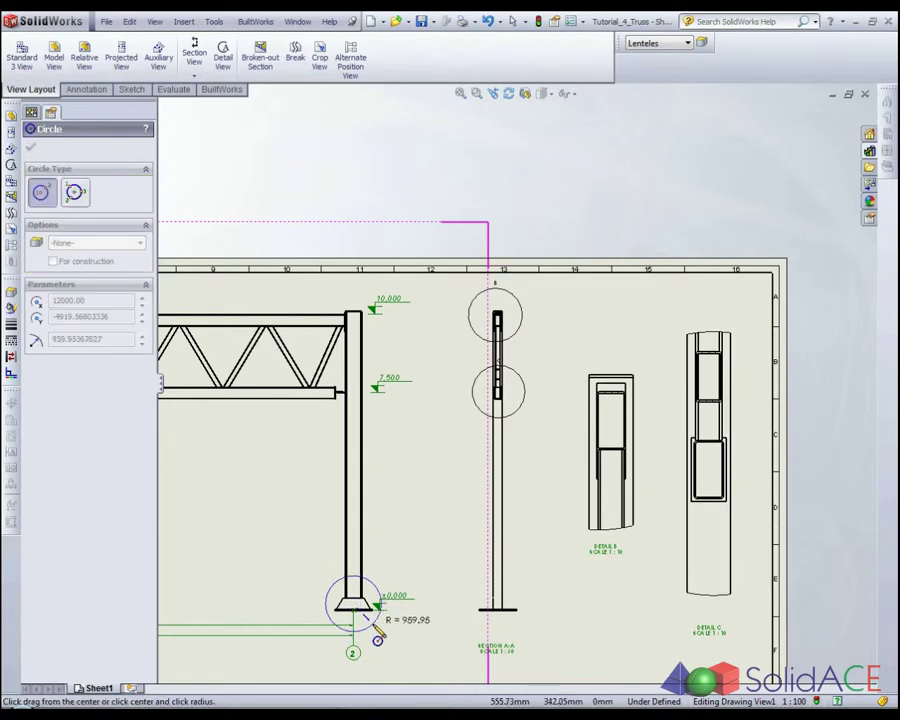
{"action": "left_click", "coordinate": [372, 624]}
{"action": "scroll", "coordinate": [632, 657], "scroll_direction": "up", "scroll_amount": 1}
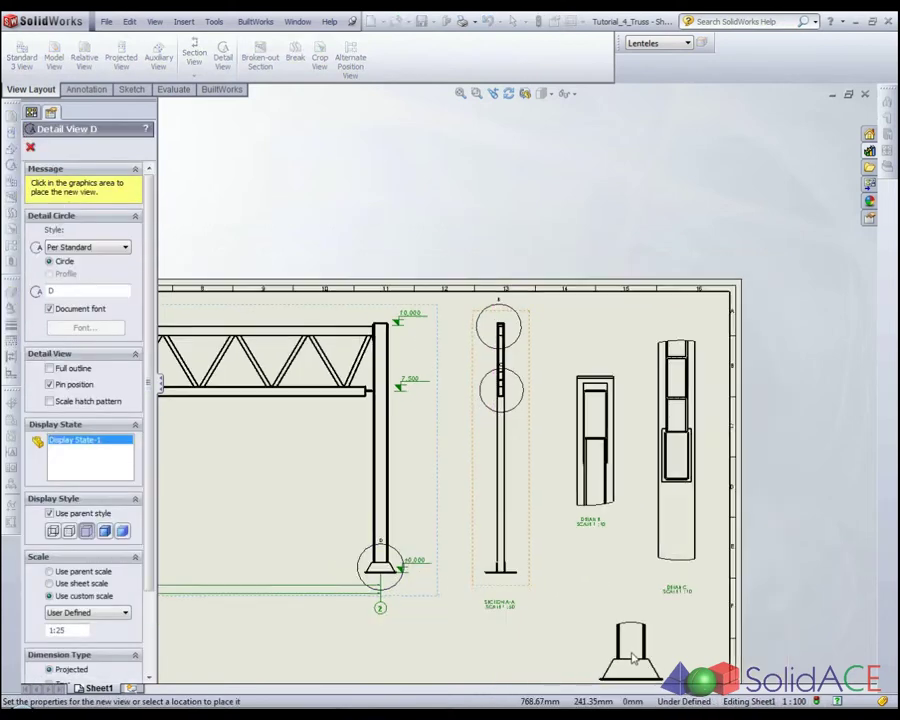
{"action": "scroll", "coordinate": [632, 655], "scroll_direction": "up", "scroll_amount": 2}
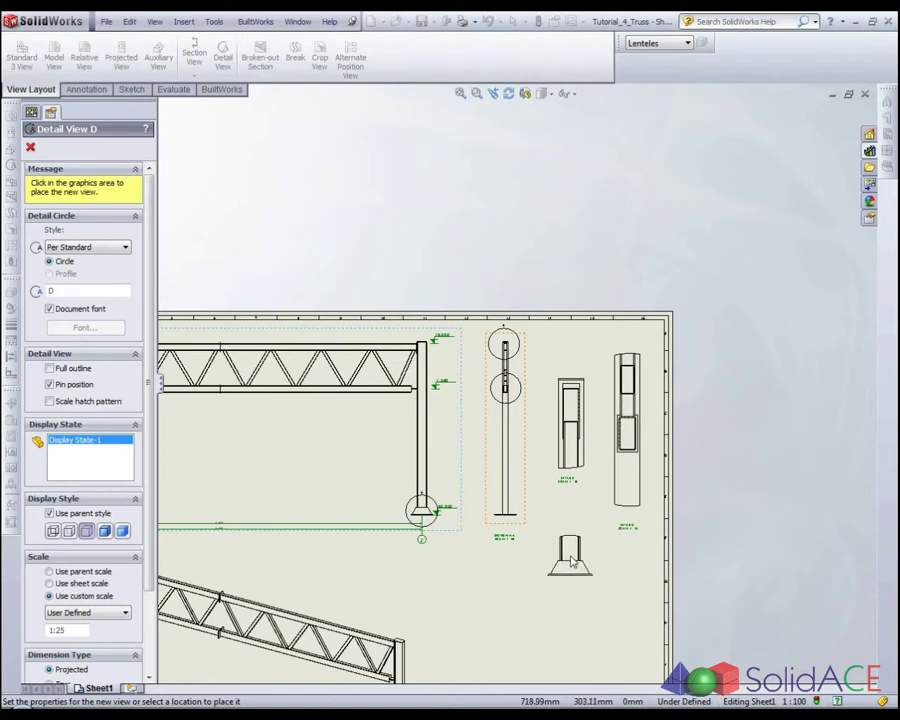
{"action": "left_click", "coordinate": [571, 560]}
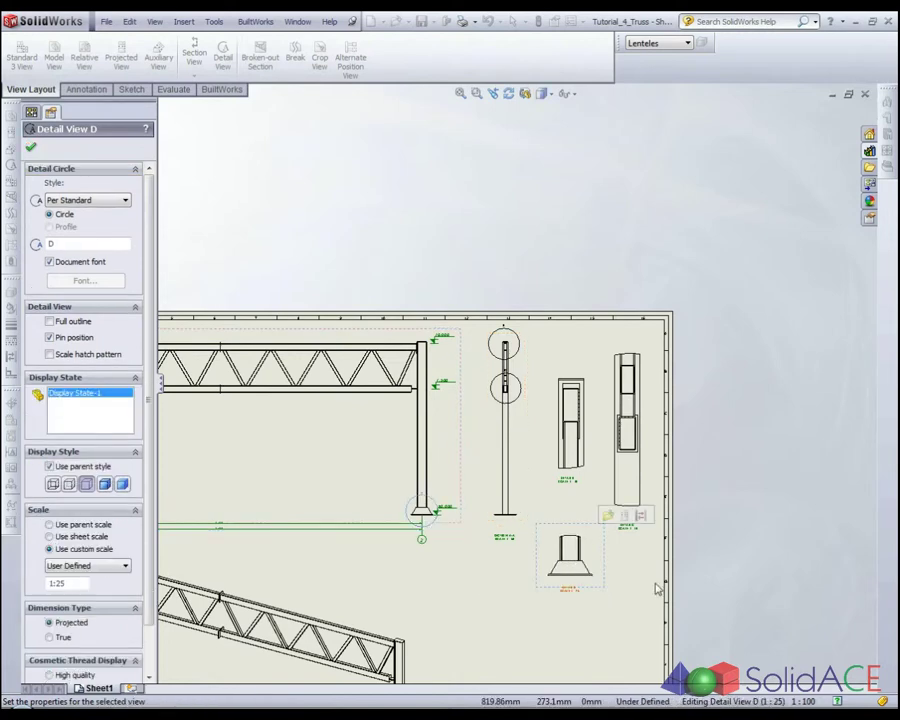
{"action": "key", "text": "Escape"}
{"action": "scroll", "coordinate": [652, 645], "scroll_direction": "up", "scroll_amount": 1}
{"action": "scroll", "coordinate": [578, 555], "scroll_direction": "up", "scroll_amount": 1}
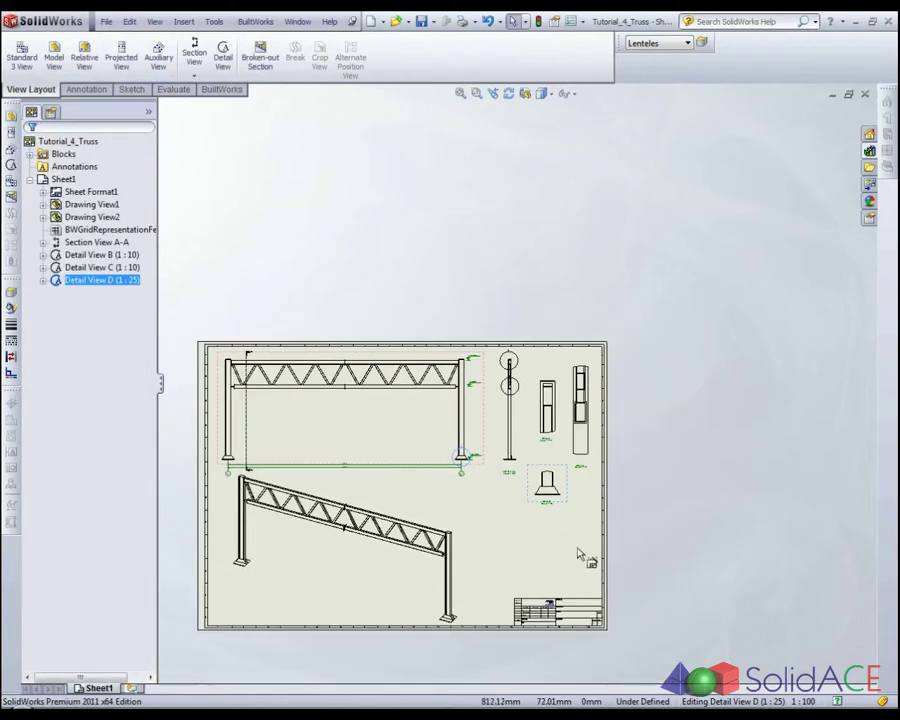
{"action": "scroll", "coordinate": [556, 542], "scroll_direction": "down", "scroll_amount": 1}
{"action": "scroll", "coordinate": [552, 540], "scroll_direction": "down", "scroll_amount": 1}
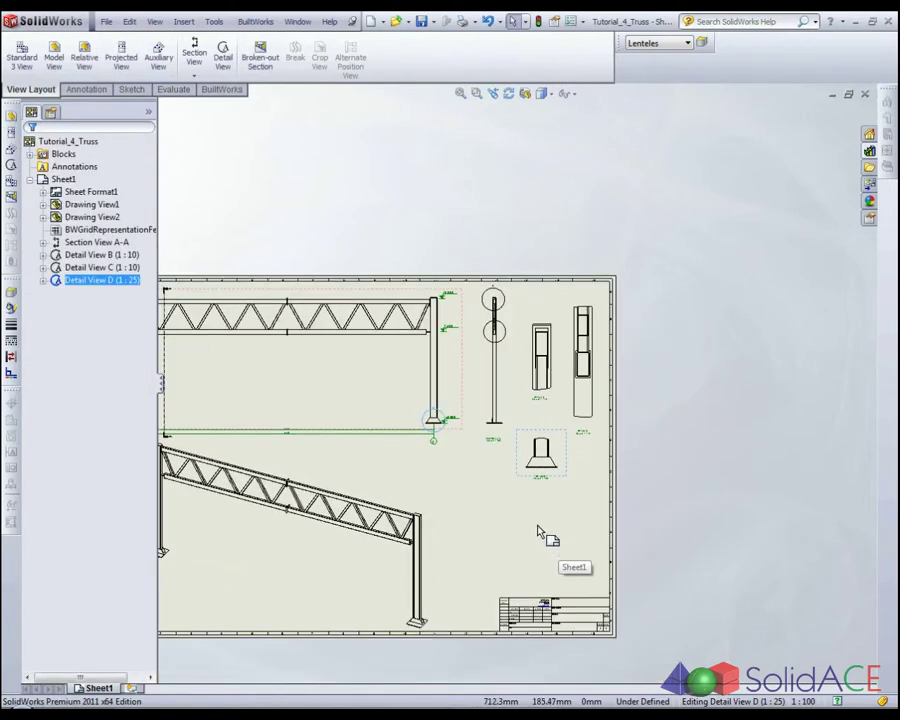
{"action": "scroll", "coordinate": [535, 538], "scroll_direction": "up", "scroll_amount": 2}
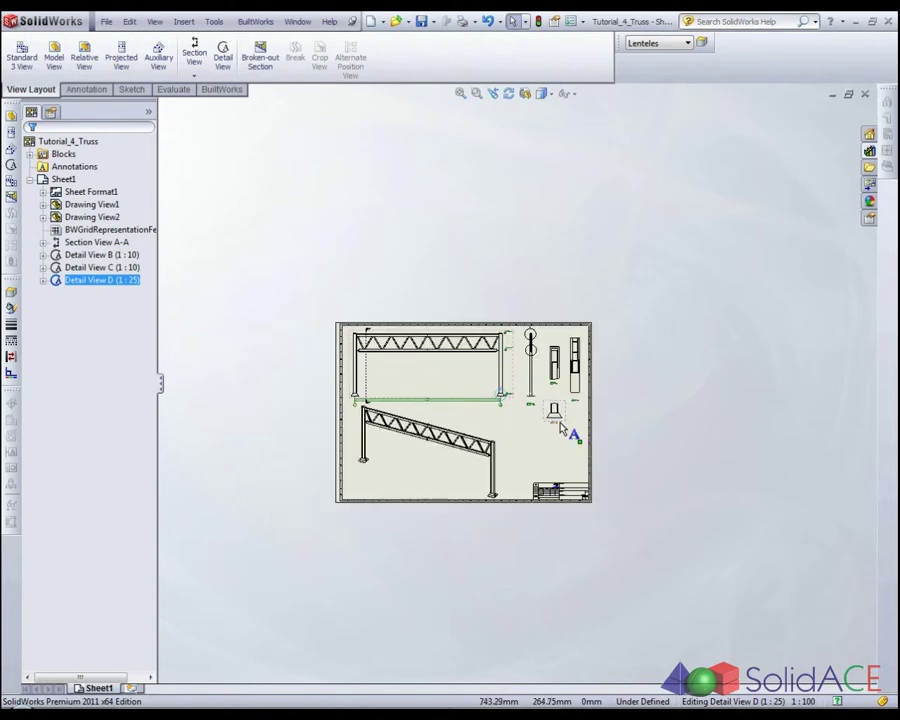
Move detail view D to the lower left, beneath the inclined truss
{"action": "left_click", "coordinate": [520, 443]}
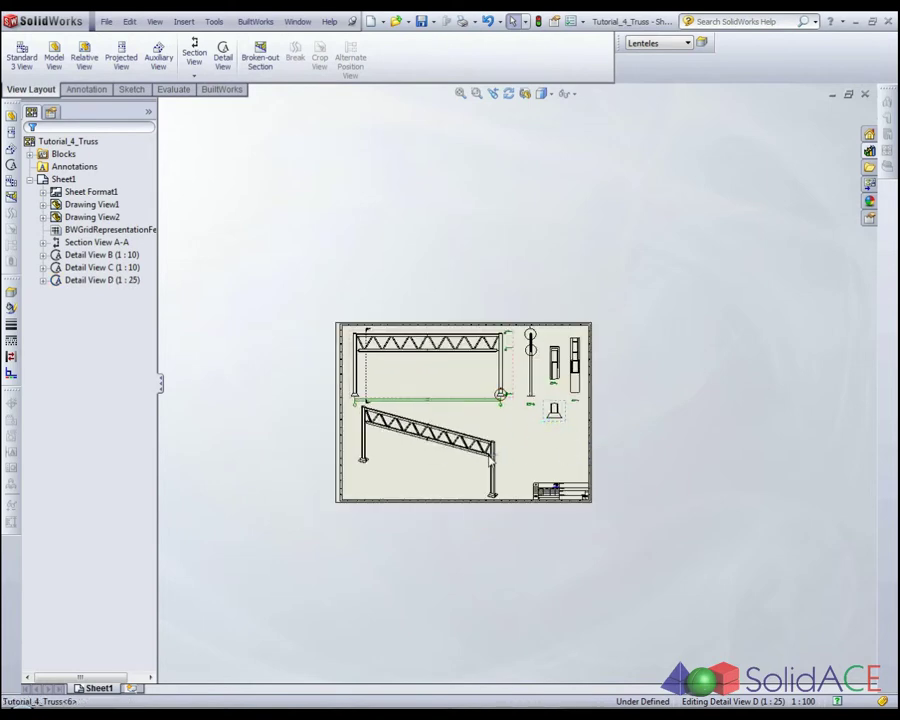
{"action": "left_click", "coordinate": [553, 428]}
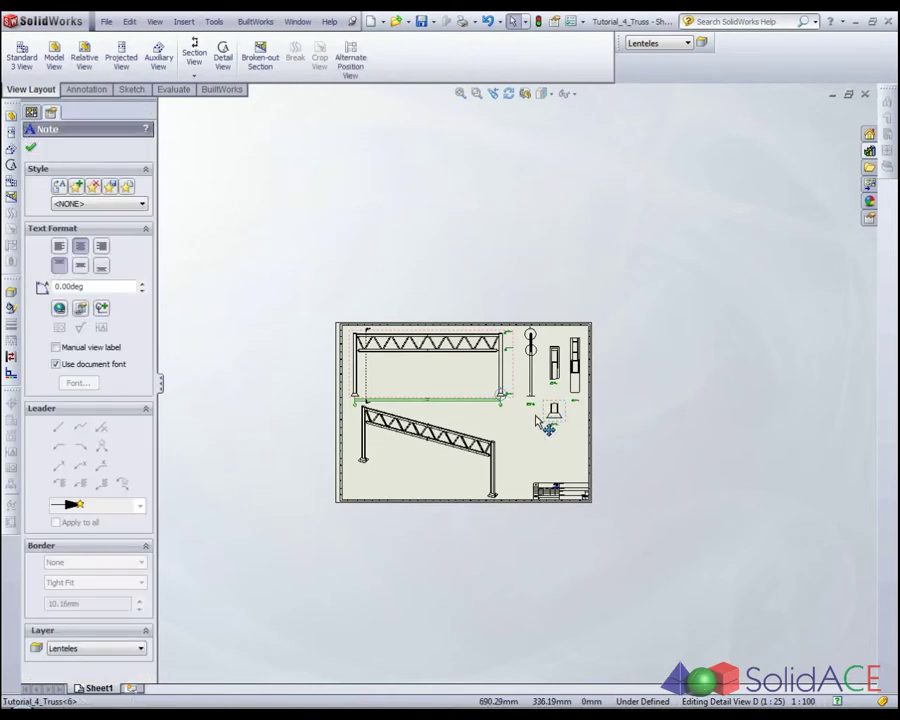
{"action": "left_click_drag", "start_coordinate": [546, 428], "coordinate": [510, 470]}
{"action": "left_click_drag", "start_coordinate": [449, 462], "coordinate": [391, 474]}
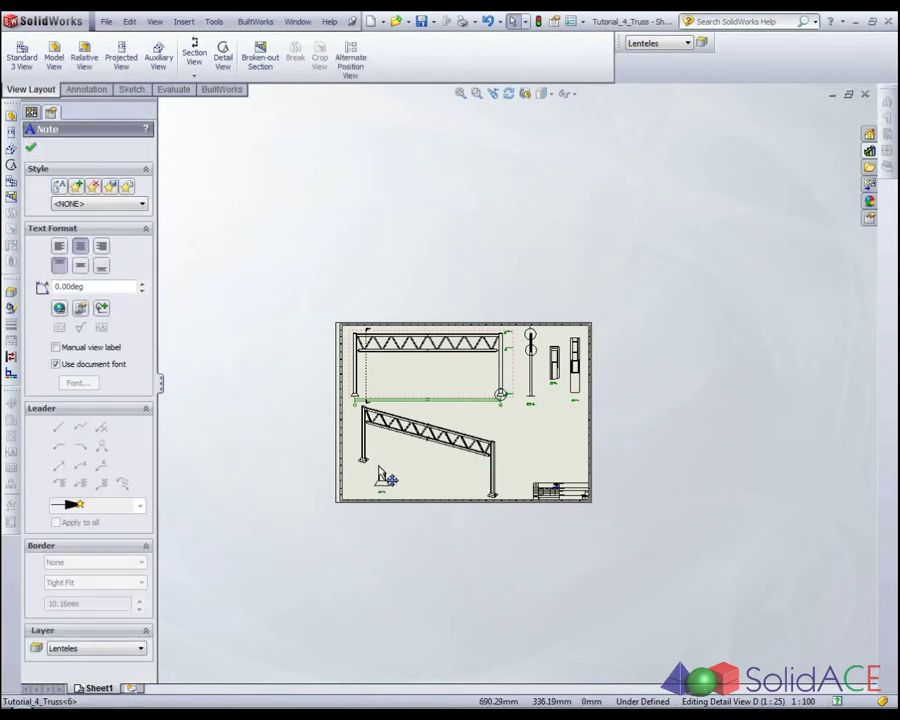
{"action": "left_click_drag", "start_coordinate": [388, 456], "coordinate": [388, 458]}
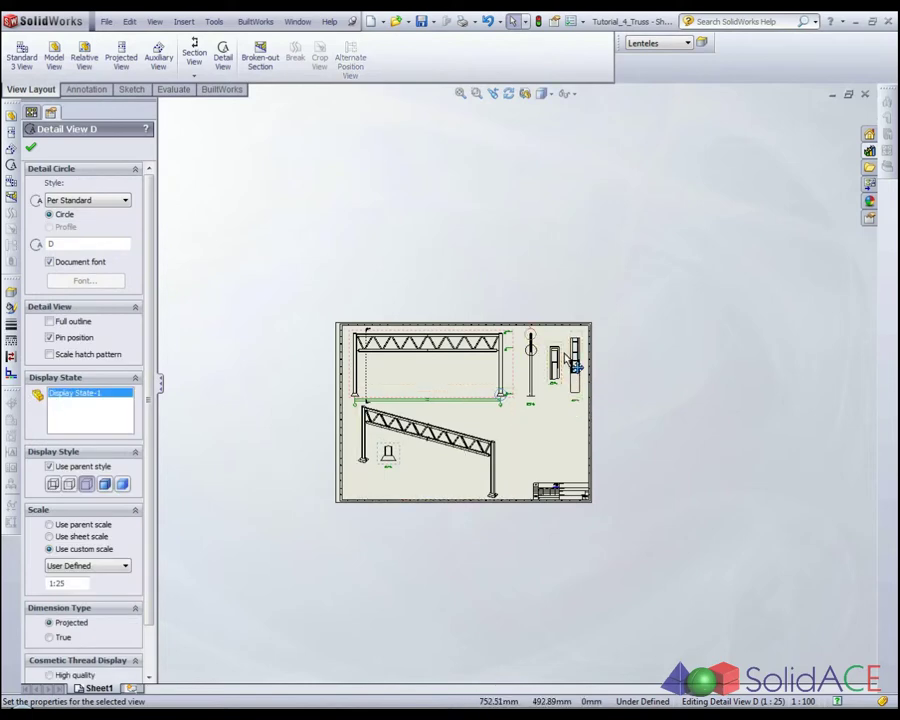
Line up detail views C, B and D side by side along the lower left
{"action": "left_click_drag", "start_coordinate": [564, 350], "coordinate": [427, 460]}
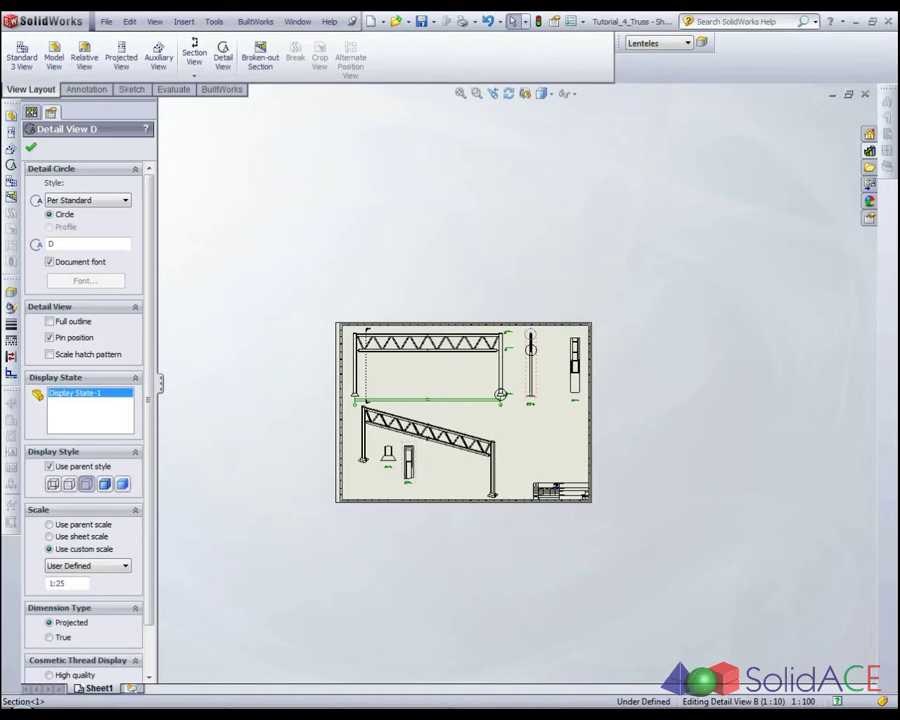
{"action": "left_click", "coordinate": [590, 362]}
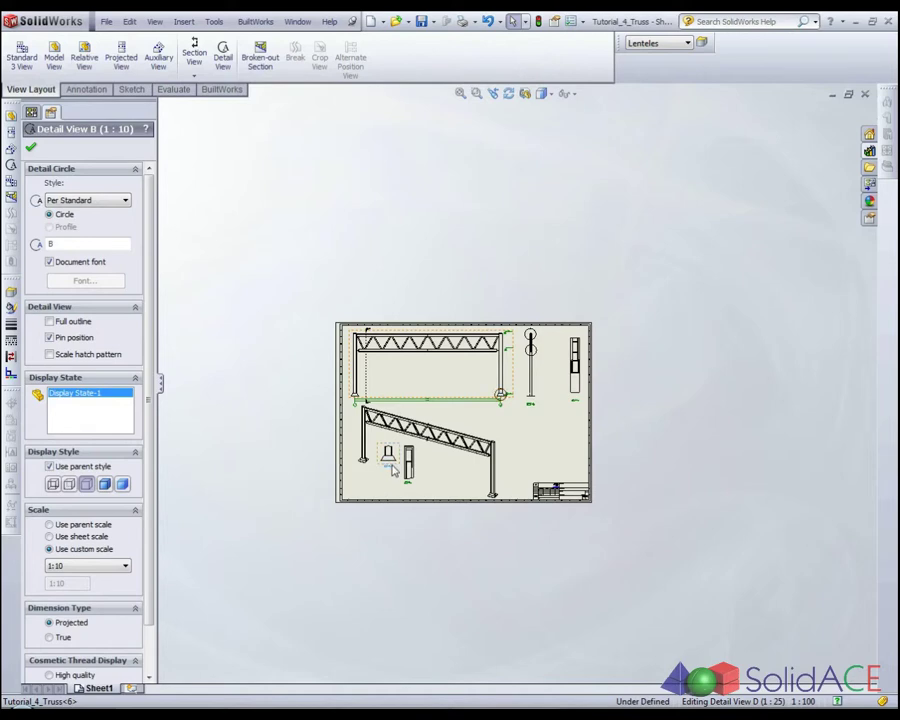
{"action": "left_click_drag", "start_coordinate": [392, 470], "coordinate": [447, 474]}
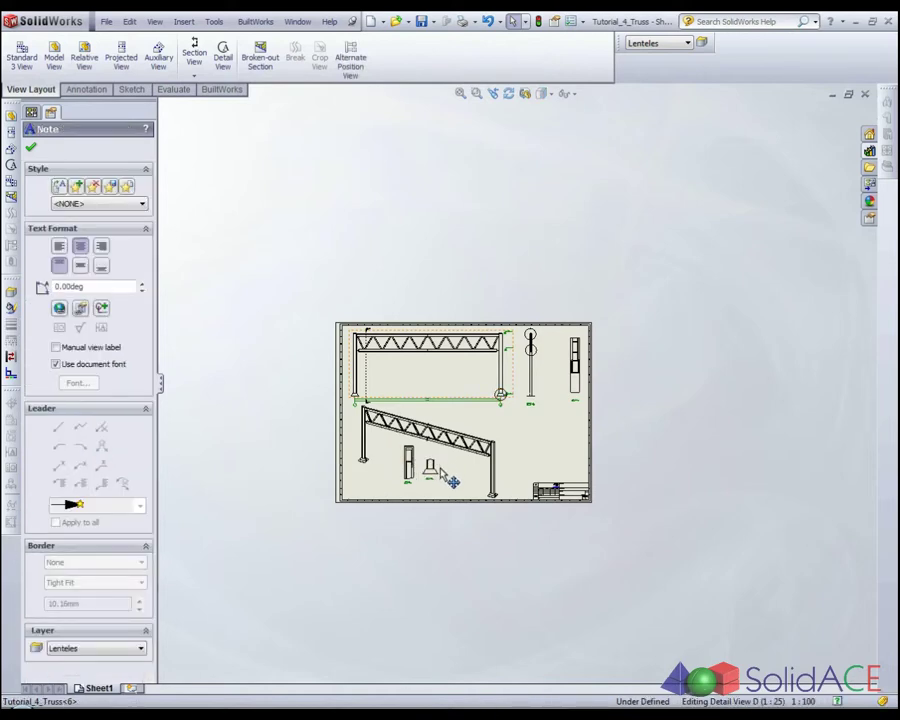
{"action": "left_click", "coordinate": [449, 480]}
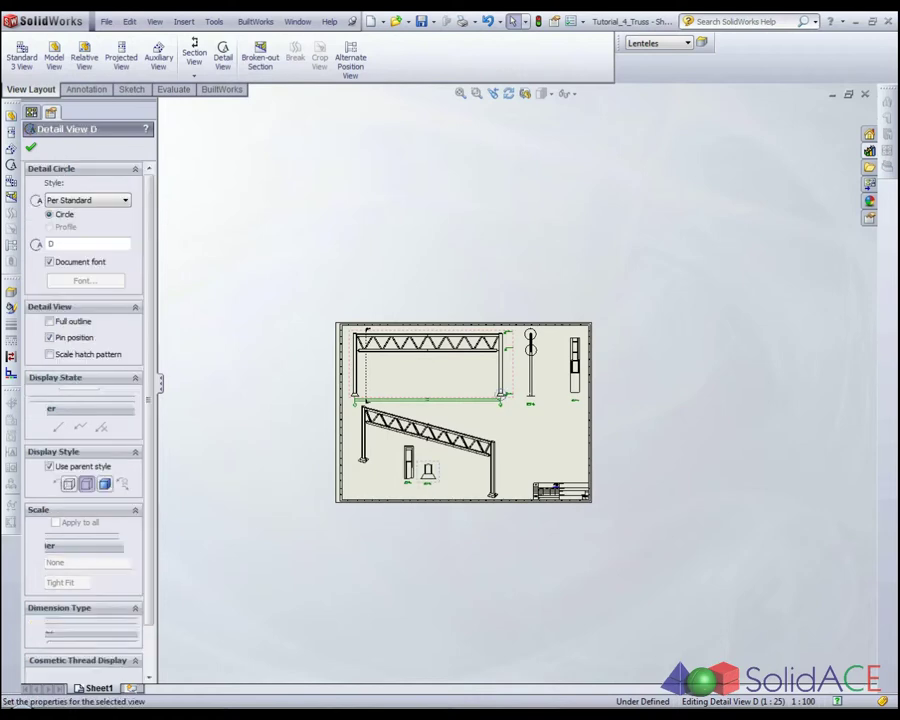
{"action": "left_click_drag", "start_coordinate": [592, 398], "coordinate": [403, 486]}
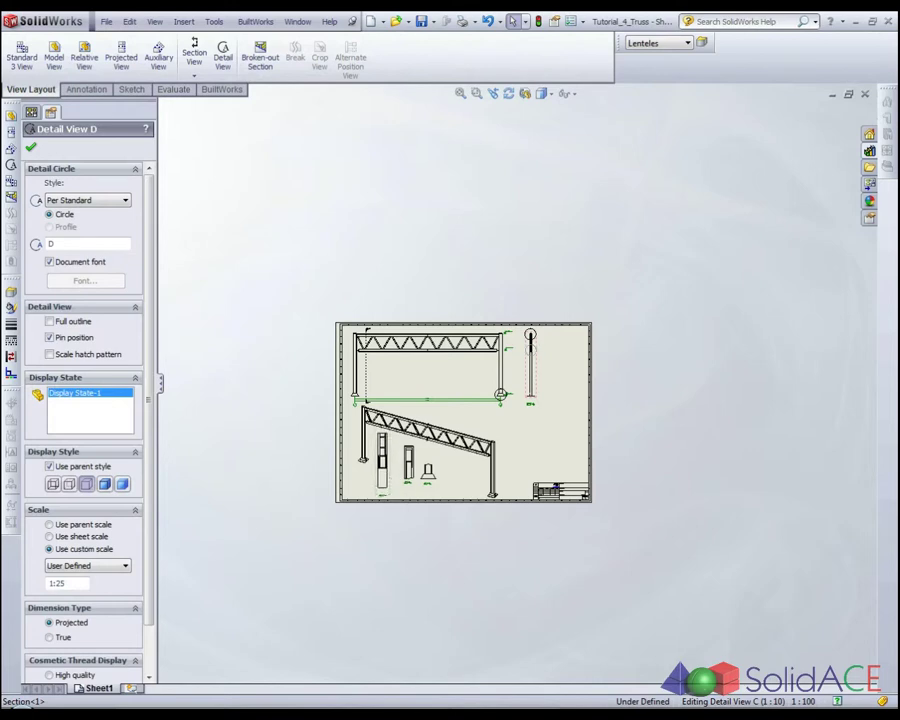
{"action": "left_click", "coordinate": [407, 462]}
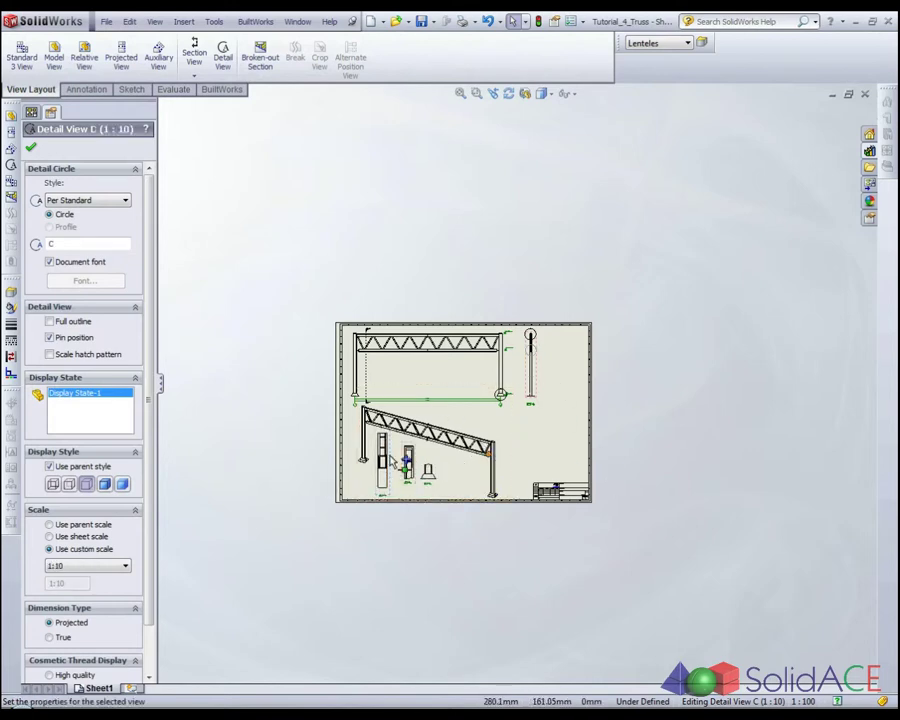
Insert an indented bill of materials from the top view with detailed numbering, placed top-right
{"action": "left_click", "coordinate": [561, 456]}
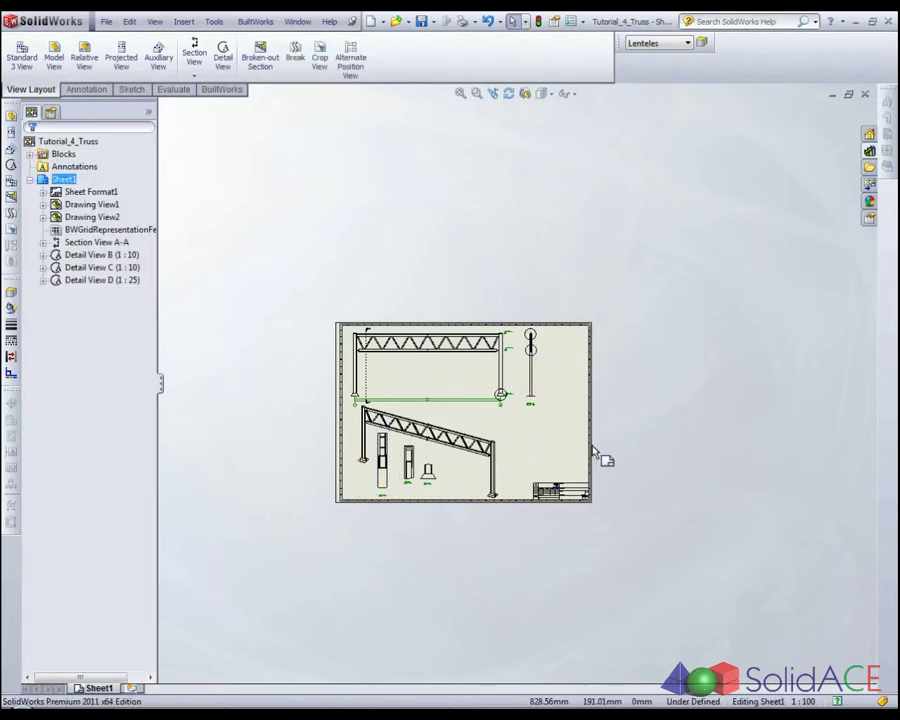
{"action": "left_click", "coordinate": [86, 89]}
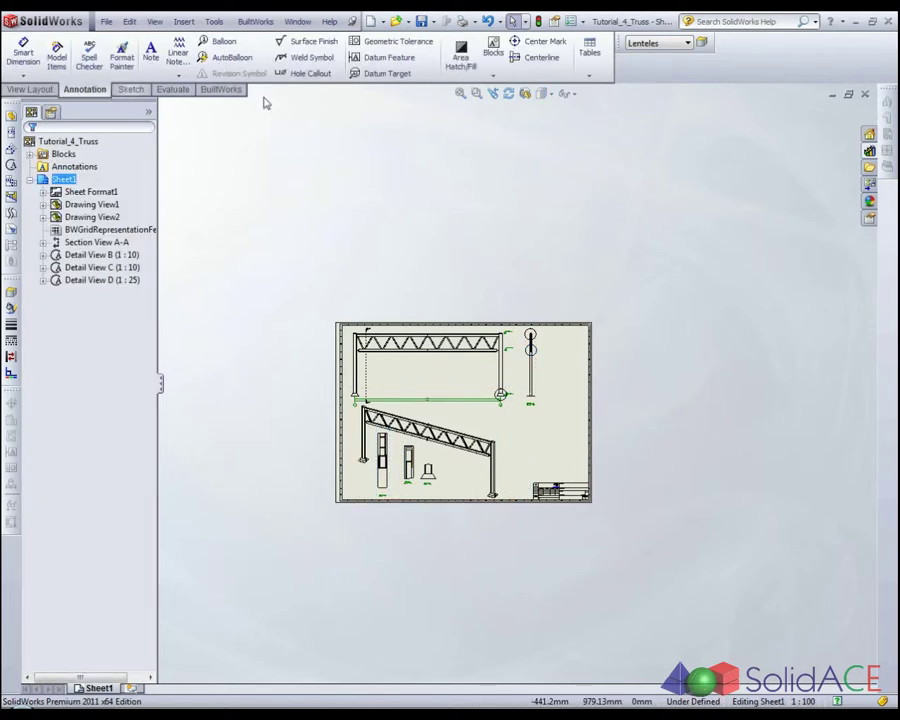
{"action": "left_click", "coordinate": [589, 50]}
{"action": "left_click", "coordinate": [607, 118]}
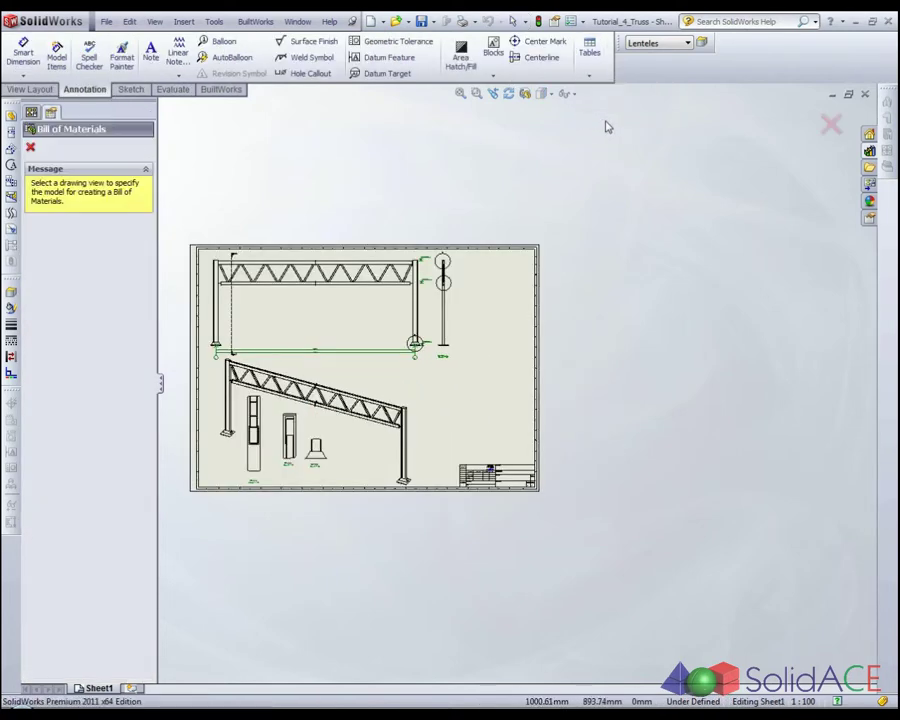
{"action": "left_click", "coordinate": [377, 306]}
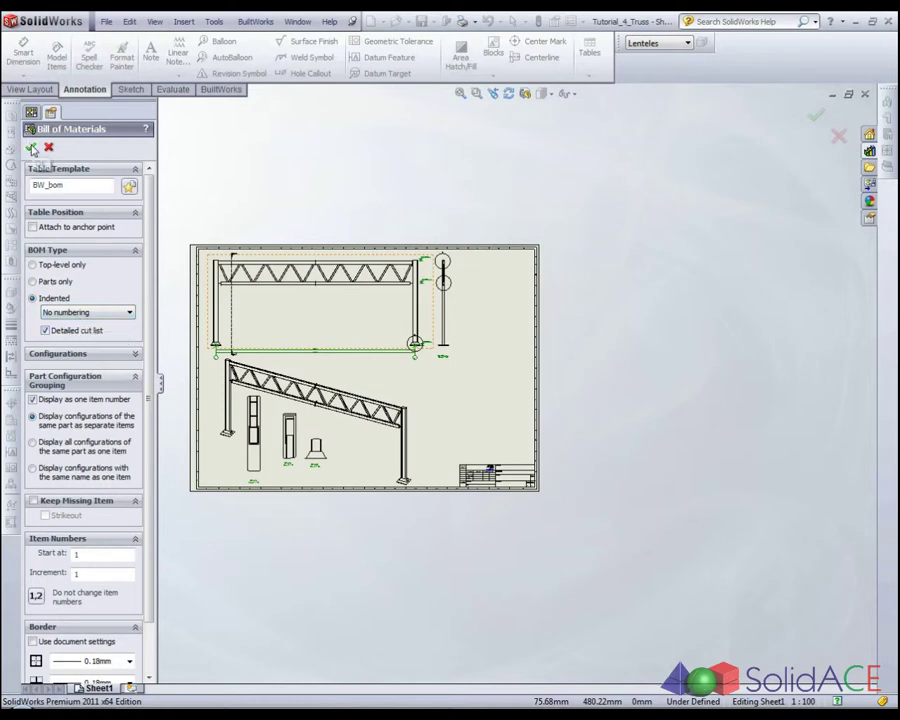
{"action": "left_click", "coordinate": [80, 313]}
{"action": "left_click", "coordinate": [62, 332]}
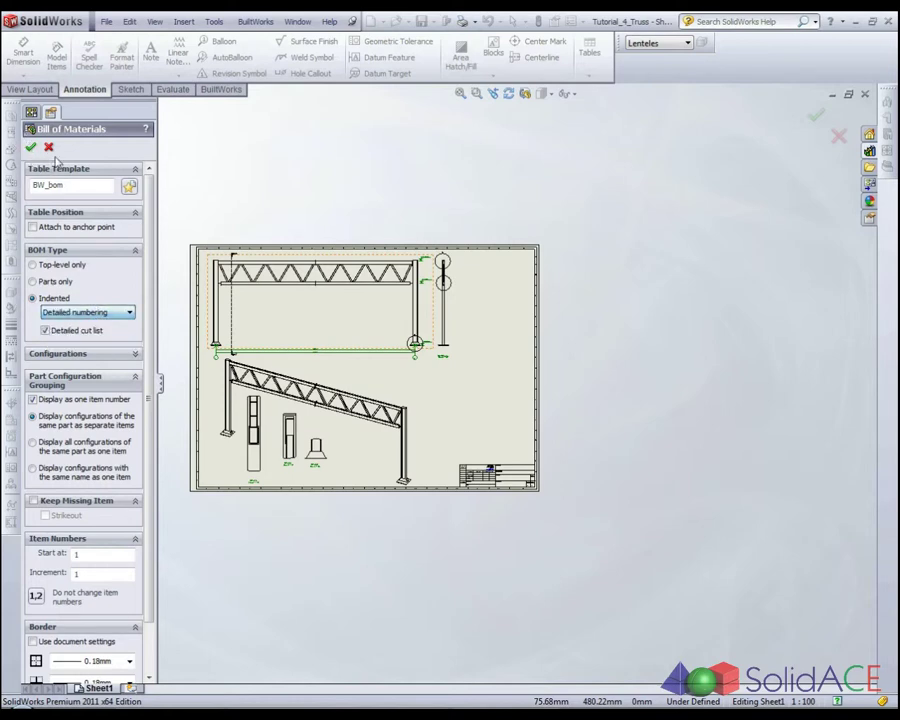
{"action": "left_click", "coordinate": [30, 147]}
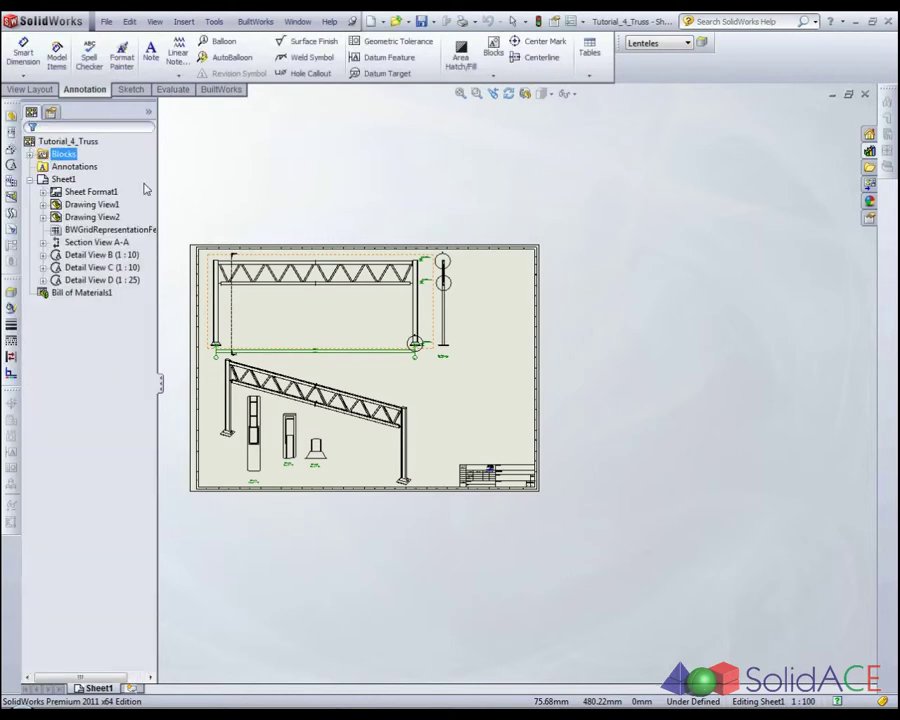
{"action": "scroll", "coordinate": [474, 284], "scroll_direction": "down", "scroll_amount": 5}
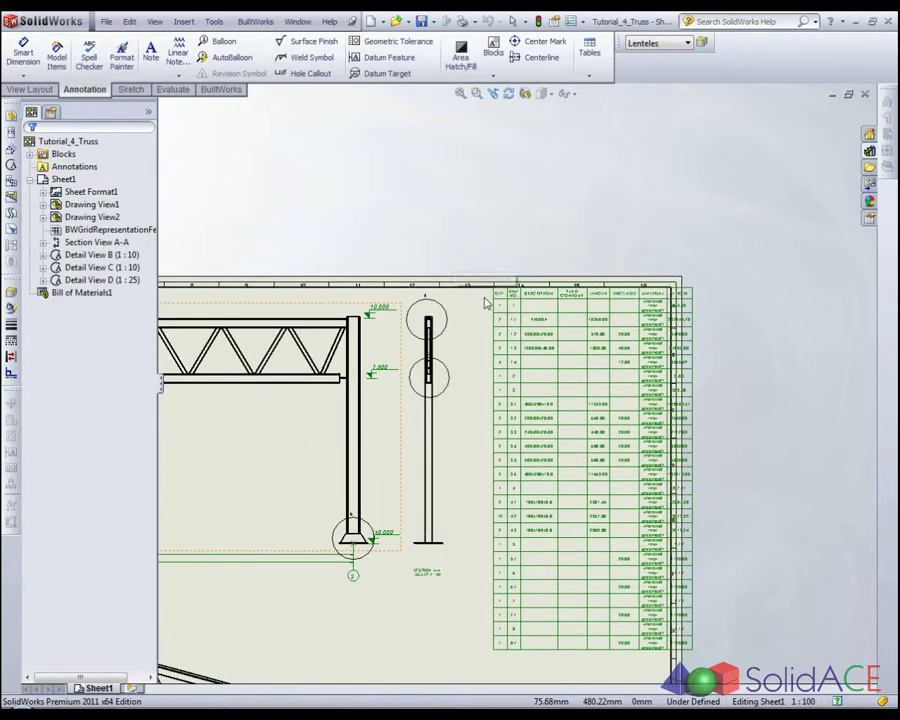
{"action": "left_click", "coordinate": [474, 303]}
{"action": "scroll", "coordinate": [478, 355], "scroll_direction": "up", "scroll_amount": 5}
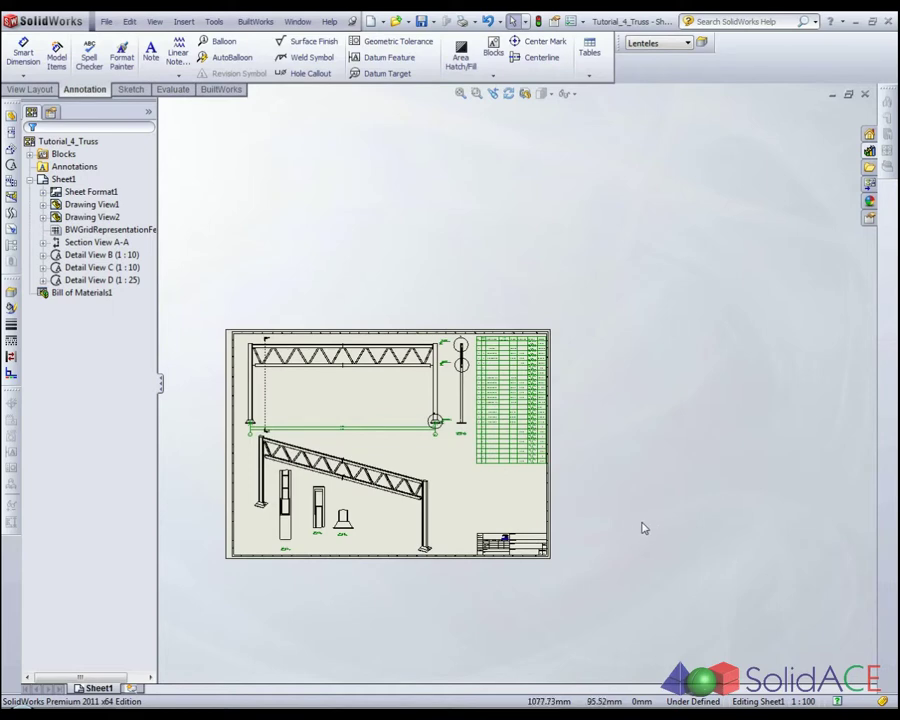
Sketch detail circle E around the truss's bottom-chord joint
{"action": "left_click", "coordinate": [8, 93]}
{"action": "left_click", "coordinate": [223, 52]}
{"action": "scroll", "coordinate": [388, 393], "scroll_direction": "down", "scroll_amount": 1}
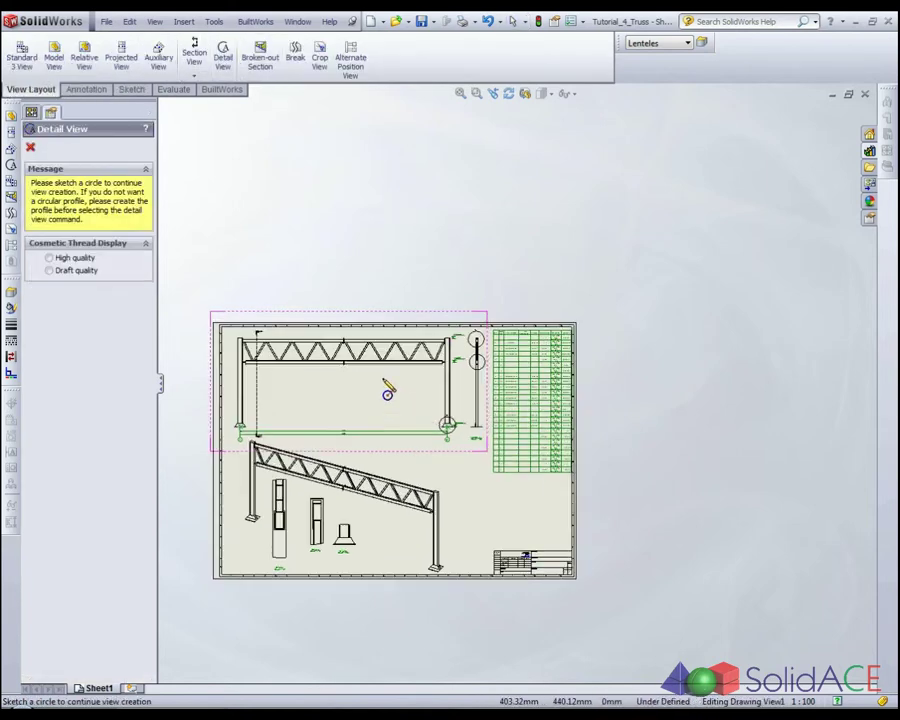
{"action": "scroll", "coordinate": [388, 393], "scroll_direction": "down", "scroll_amount": 3}
{"action": "scroll", "coordinate": [372, 380], "scroll_direction": "down", "scroll_amount": 1}
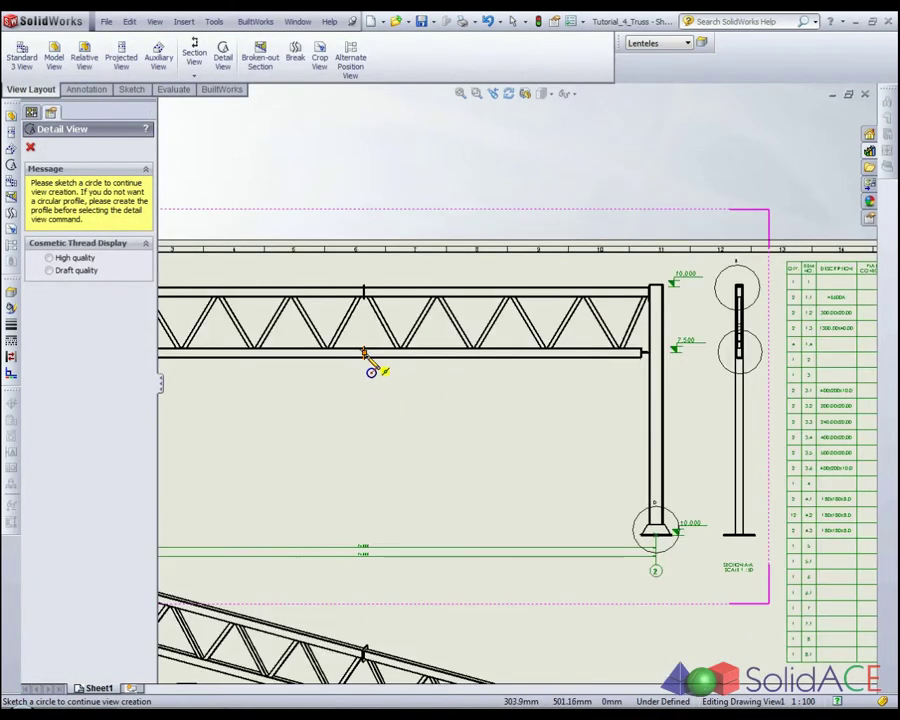
{"action": "scroll", "coordinate": [365, 360], "scroll_direction": "down", "scroll_amount": 2}
{"action": "scroll", "coordinate": [372, 362], "scroll_direction": "down", "scroll_amount": 2}
{"action": "left_click", "coordinate": [379, 355]}
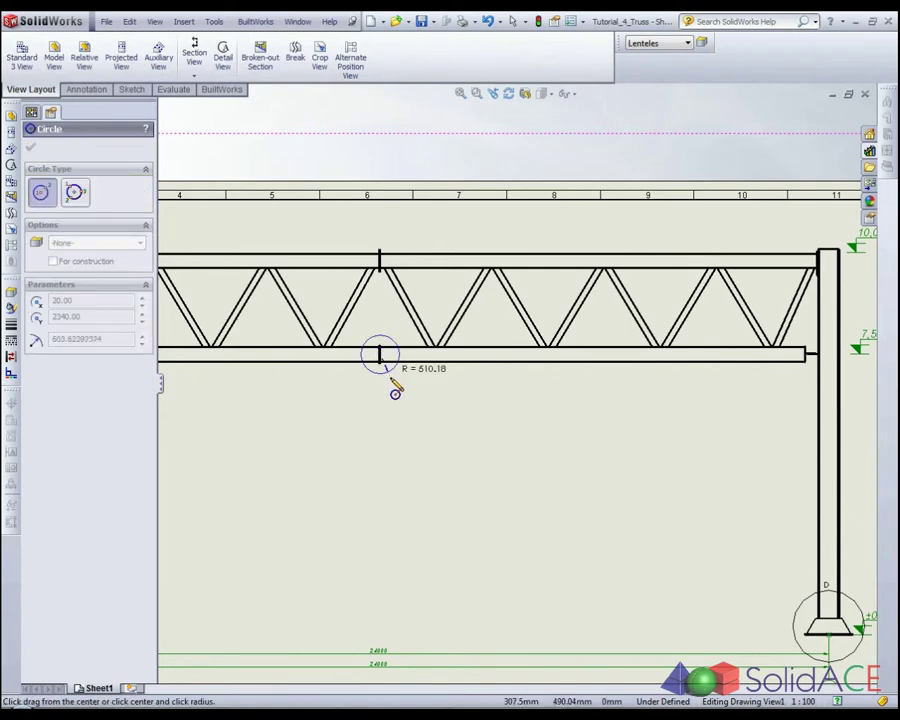
{"action": "left_click", "coordinate": [397, 395]}
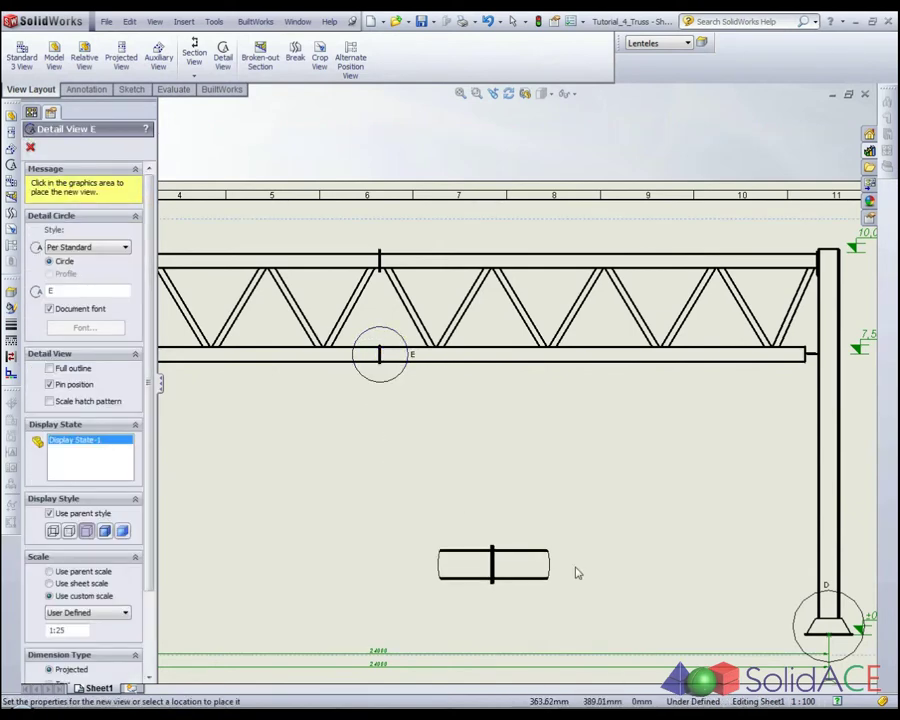
Place detail view E at 1:25 right of the lower truss, below the bill of materials
{"action": "scroll", "coordinate": [632, 560], "scroll_direction": "up", "scroll_amount": 2}
{"action": "scroll", "coordinate": [650, 575], "scroll_direction": "up", "scroll_amount": 2}
{"action": "scroll", "coordinate": [675, 593], "scroll_direction": "up", "scroll_amount": 2}
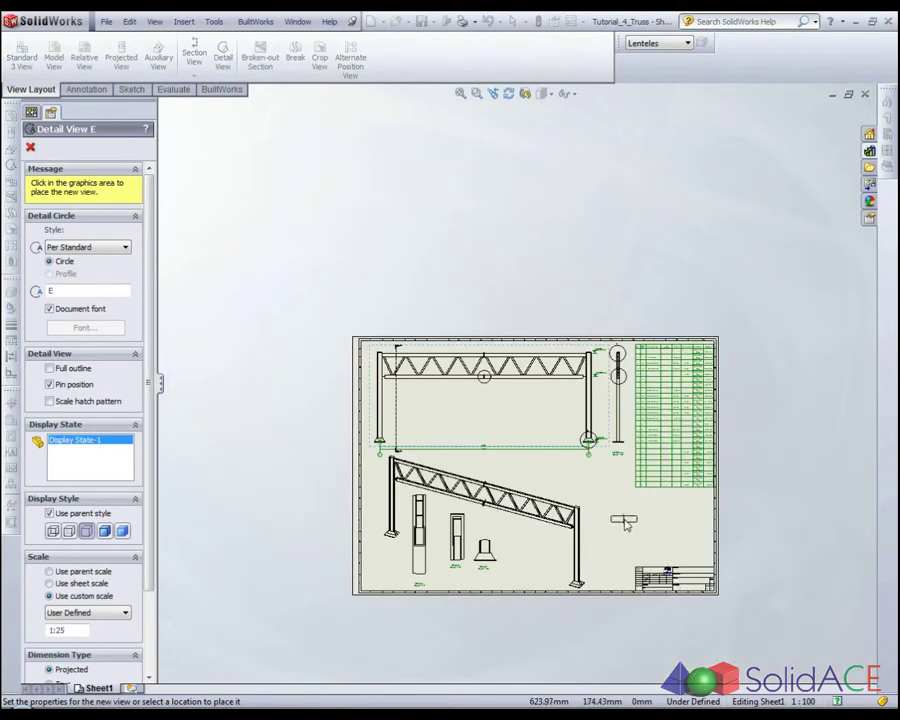
{"action": "left_click", "coordinate": [624, 524]}
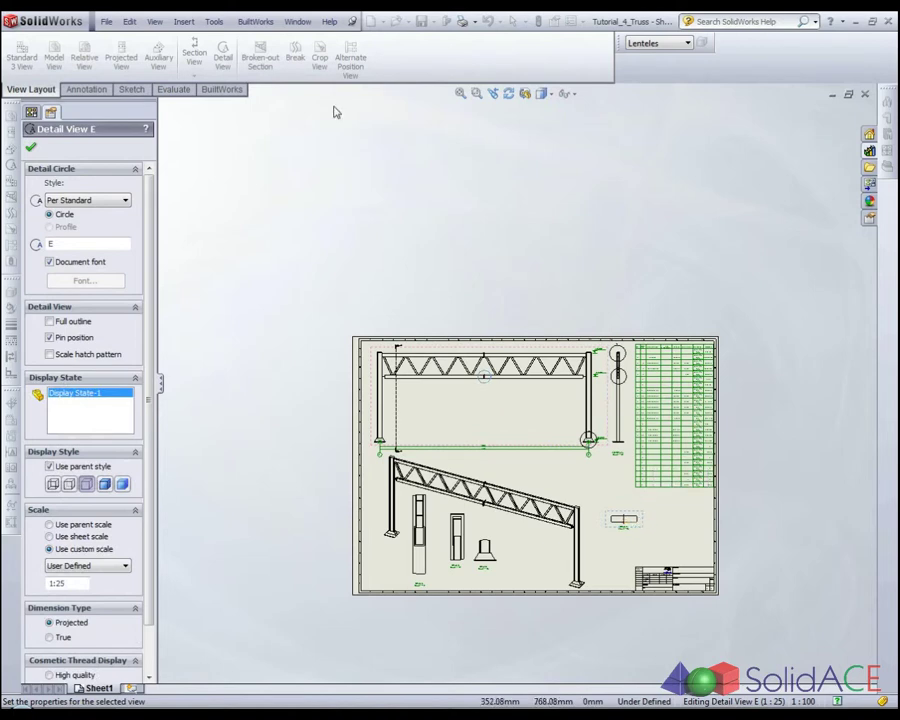
{"action": "left_click", "coordinate": [194, 52]}
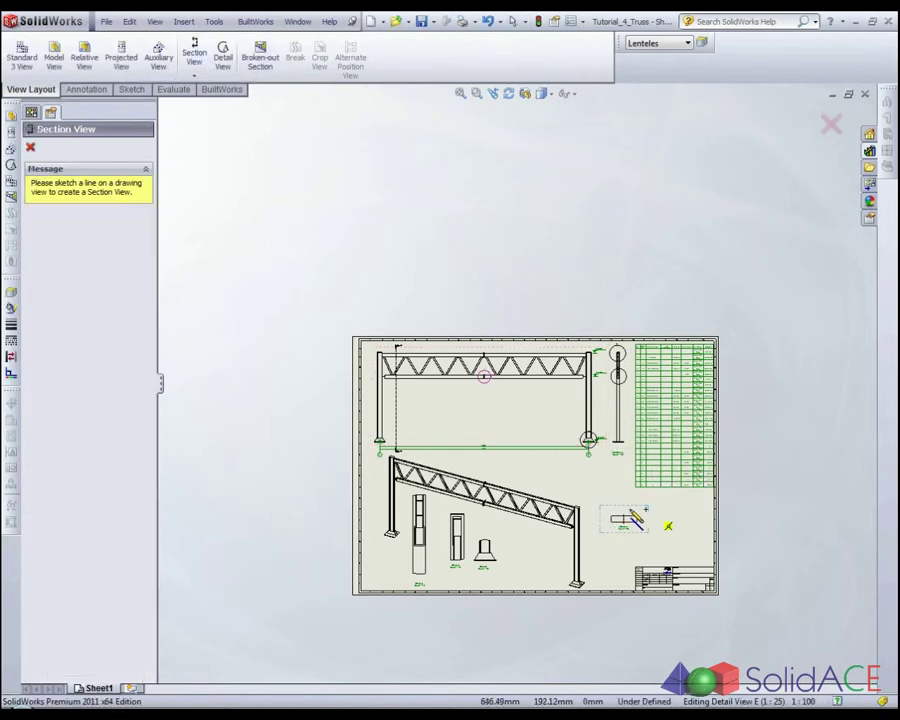
Cut a vertical section through detail view E and place section view F-F to its right
{"action": "left_click", "coordinate": [628, 512]}
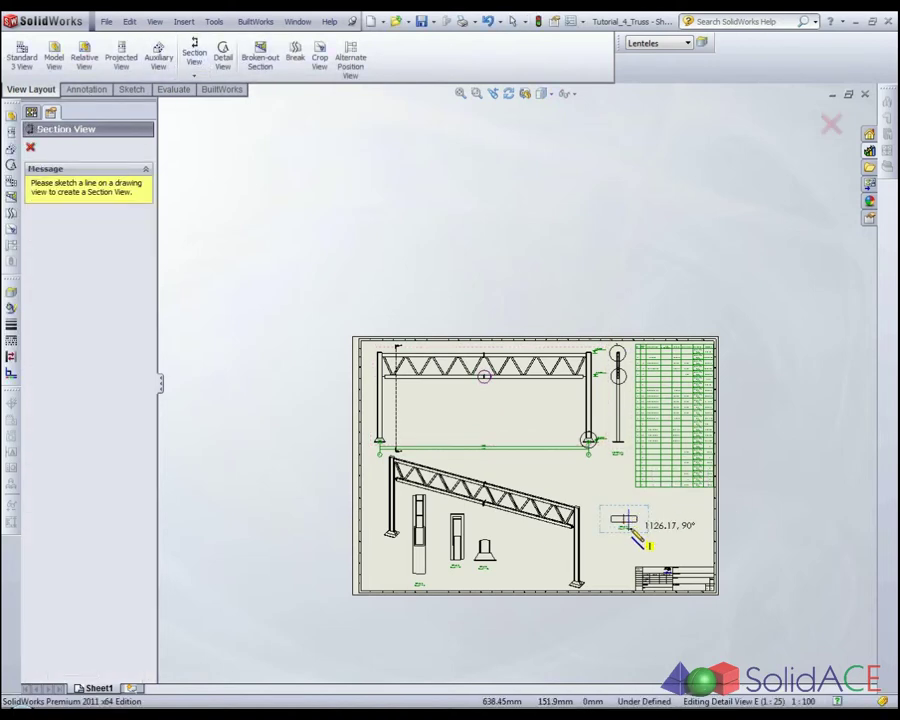
{"action": "left_click", "coordinate": [630, 531]}
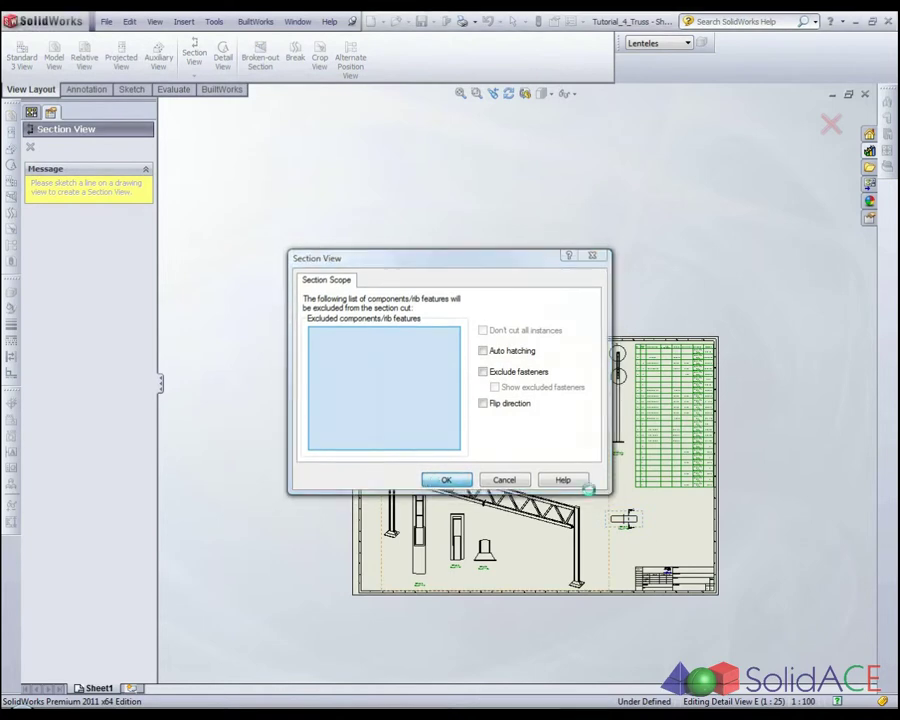
{"action": "left_click", "coordinate": [440, 480]}
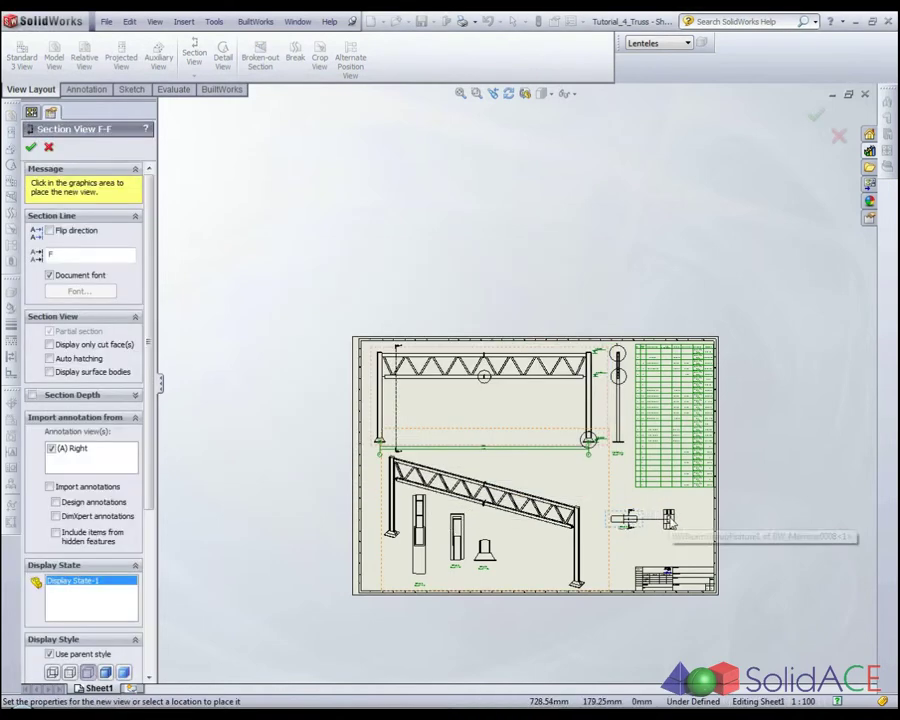
{"action": "left_click", "coordinate": [672, 520]}
{"action": "scroll", "coordinate": [662, 522], "scroll_direction": "down", "scroll_amount": 3}
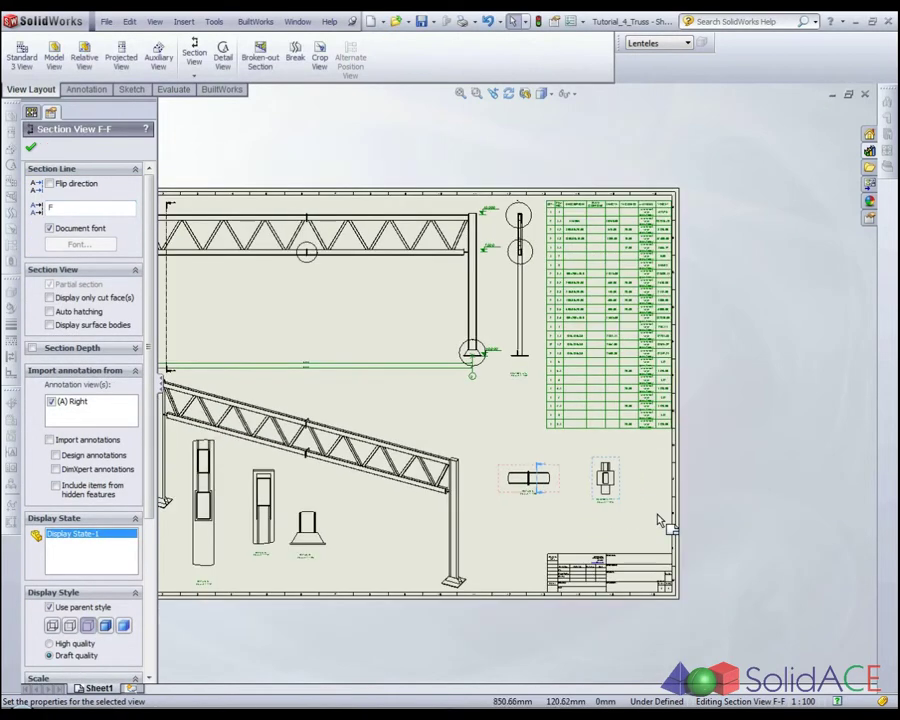
{"action": "scroll", "coordinate": [655, 518], "scroll_direction": "down", "scroll_amount": 3}
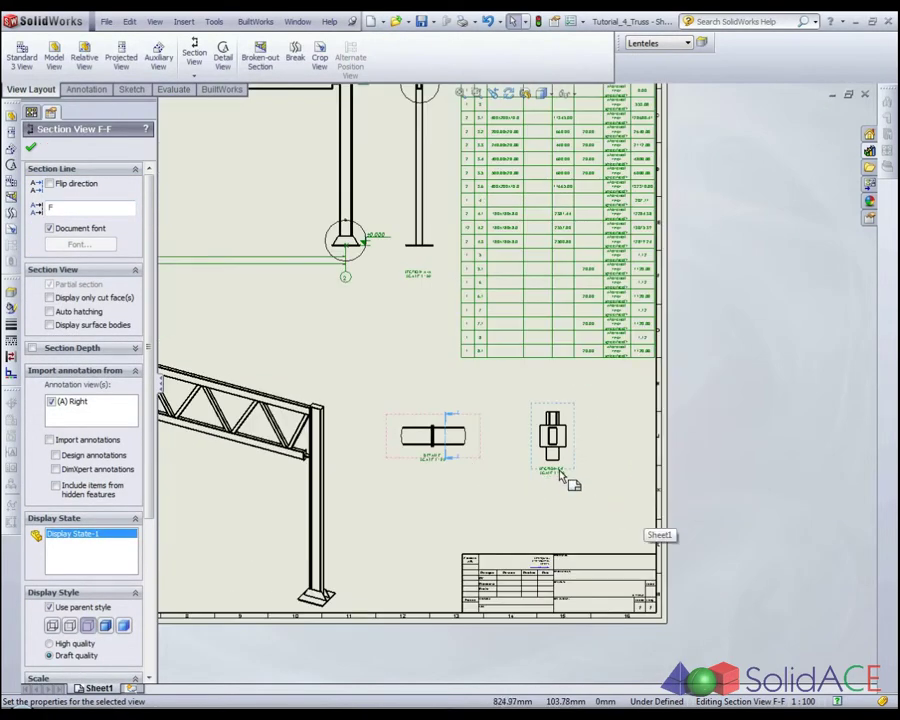
{"action": "scroll", "coordinate": [185, 556], "scroll_direction": "up", "scroll_amount": 2}
{"action": "scroll", "coordinate": [150, 495], "scroll_direction": "down", "scroll_amount": 3}
{"action": "scroll", "coordinate": [150, 495], "scroll_direction": "down", "scroll_amount": 3}
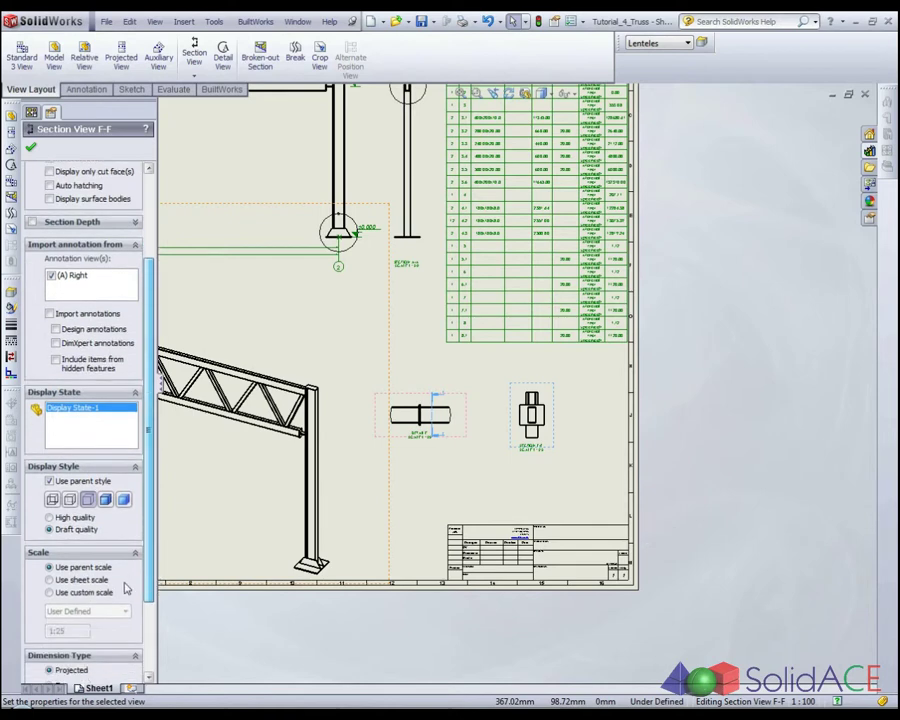
Select detail view E and bring up its scale options
{"action": "left_click", "coordinate": [545, 444]}
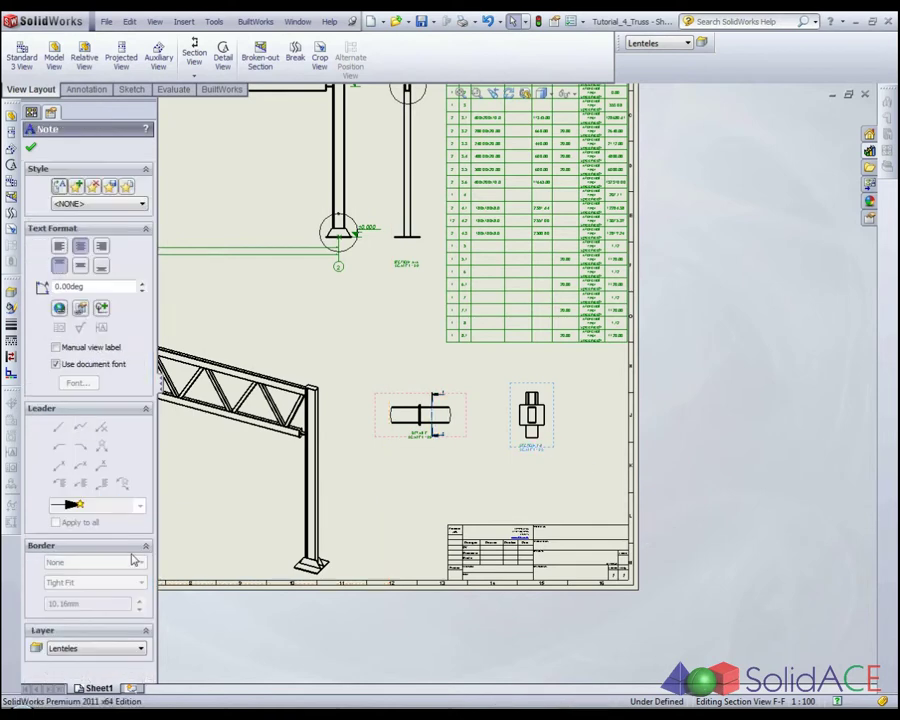
{"action": "left_click", "coordinate": [32, 148]}
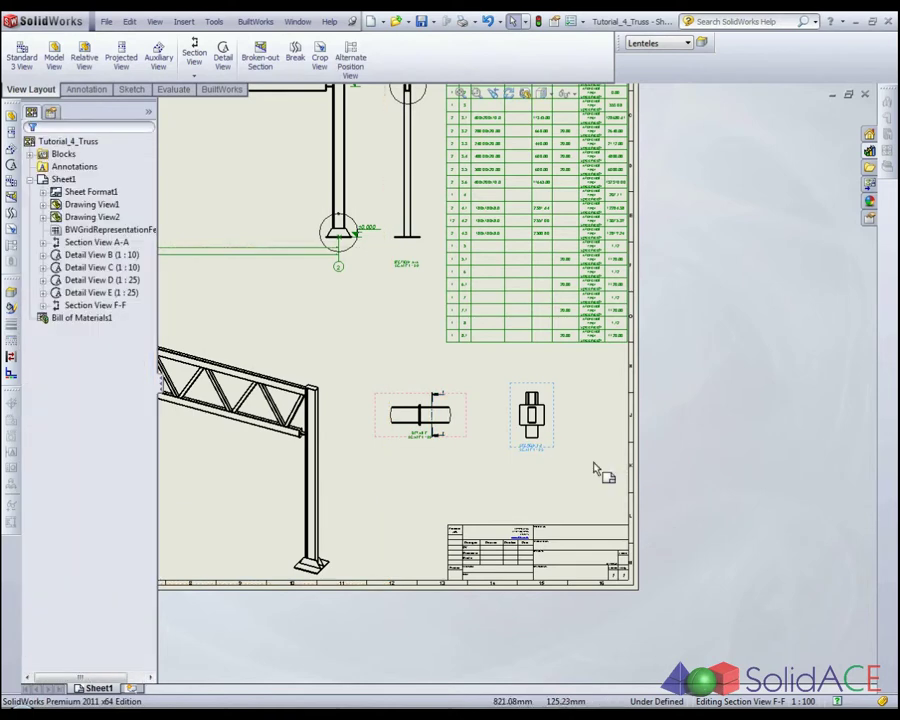
{"action": "left_click", "coordinate": [548, 440]}
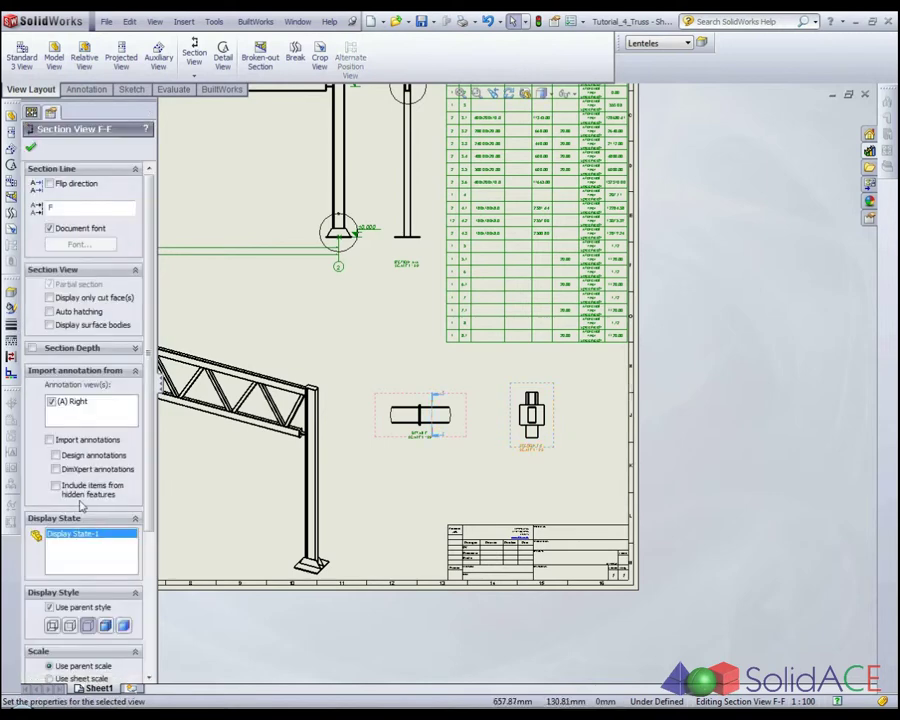
{"action": "scroll", "coordinate": [155, 503], "scroll_direction": "down", "scroll_amount": 5}
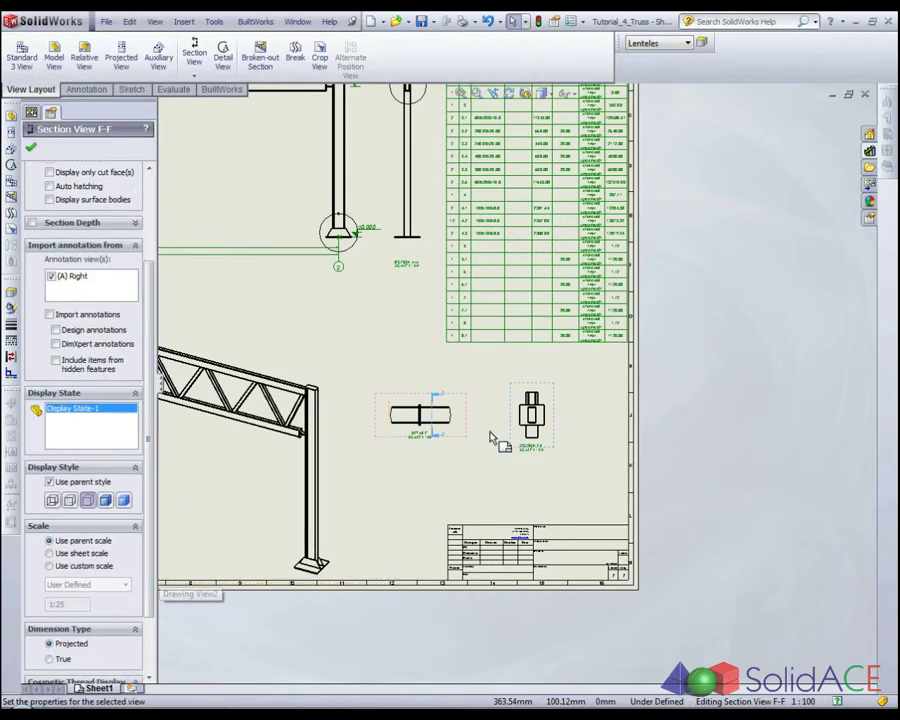
{"action": "left_click", "coordinate": [525, 420]}
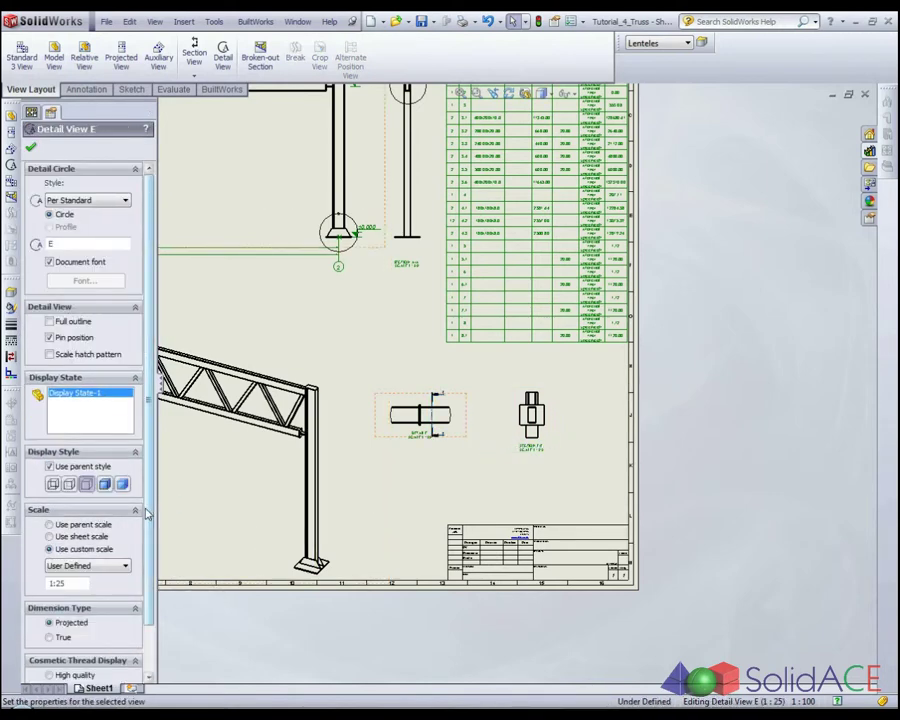
{"action": "left_click", "coordinate": [121, 566]}
Rescale detail view E to 1:10, shift F-F right and lower E slightly
{"action": "left_click", "coordinate": [98, 633]}
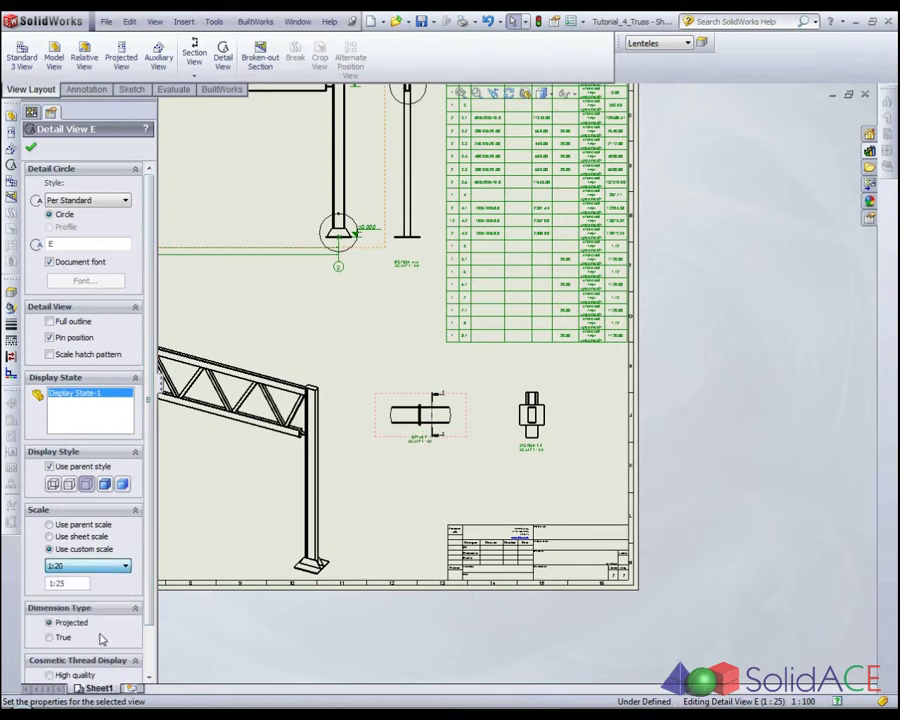
{"action": "left_click", "coordinate": [112, 566]}
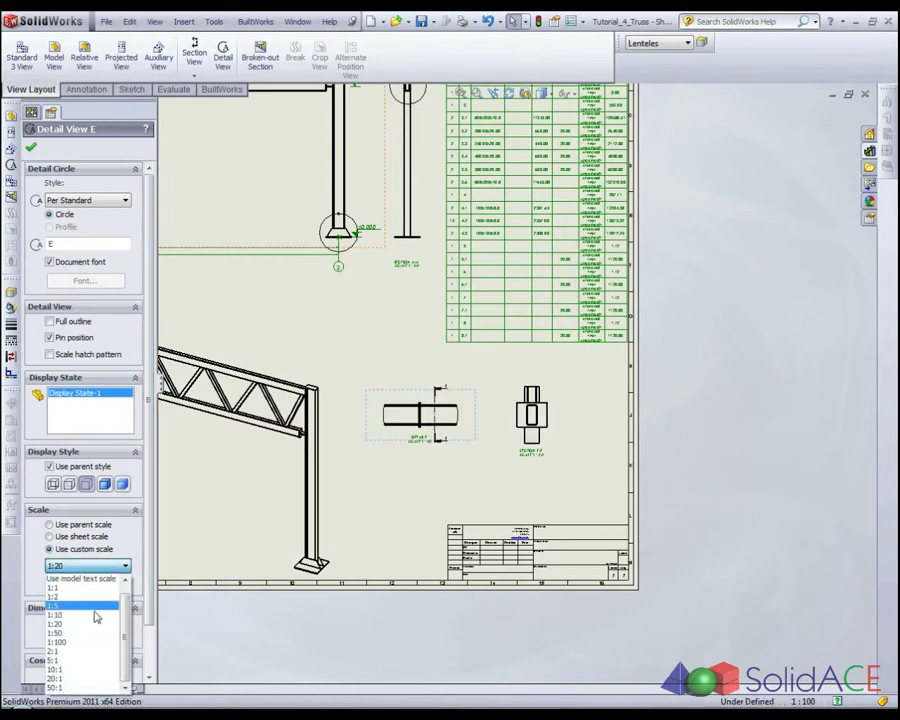
{"action": "left_click", "coordinate": [98, 620]}
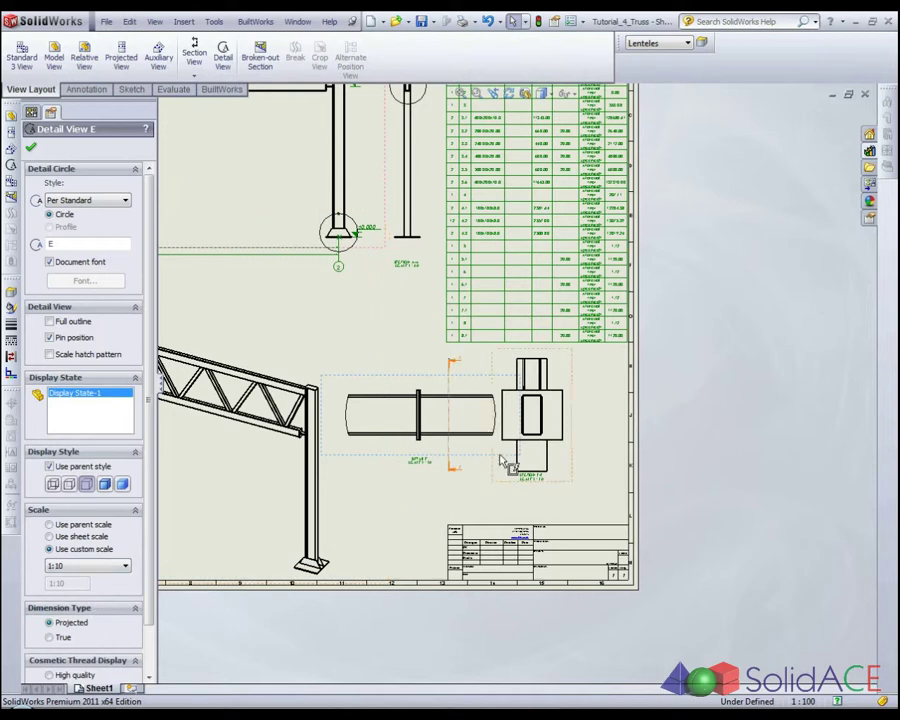
{"action": "left_click_drag", "start_coordinate": [575, 482], "coordinate": [622, 493]}
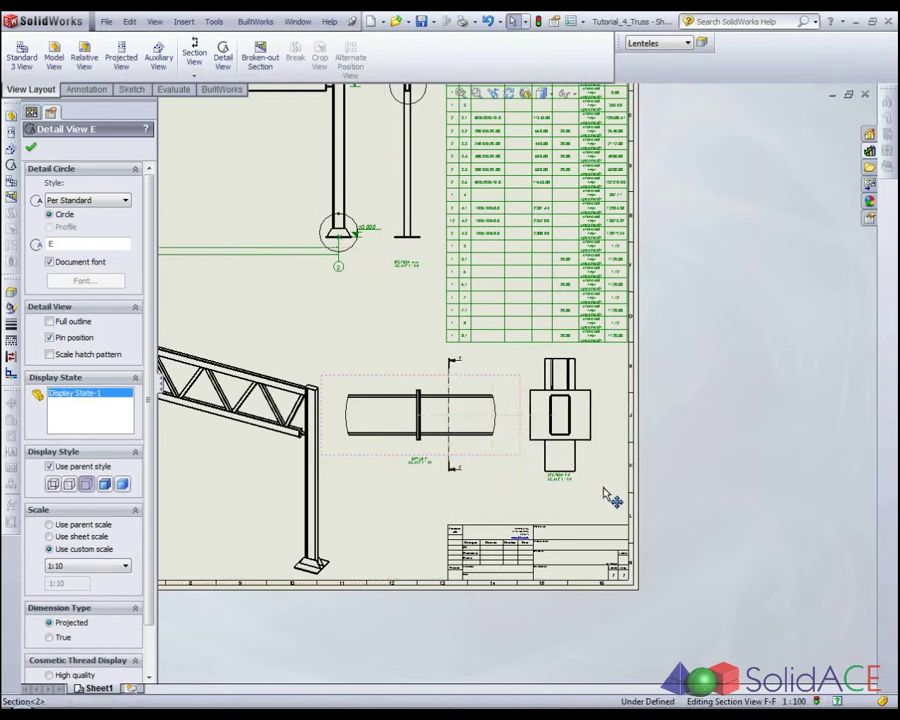
{"action": "left_click", "coordinate": [519, 466]}
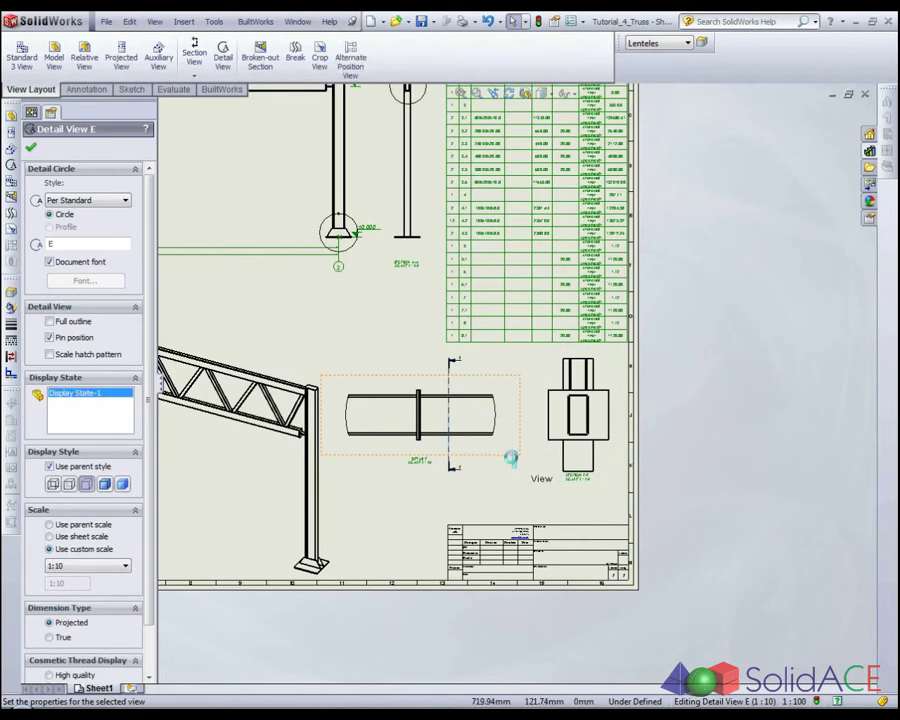
{"action": "left_click_drag", "start_coordinate": [511, 458], "coordinate": [519, 481]}
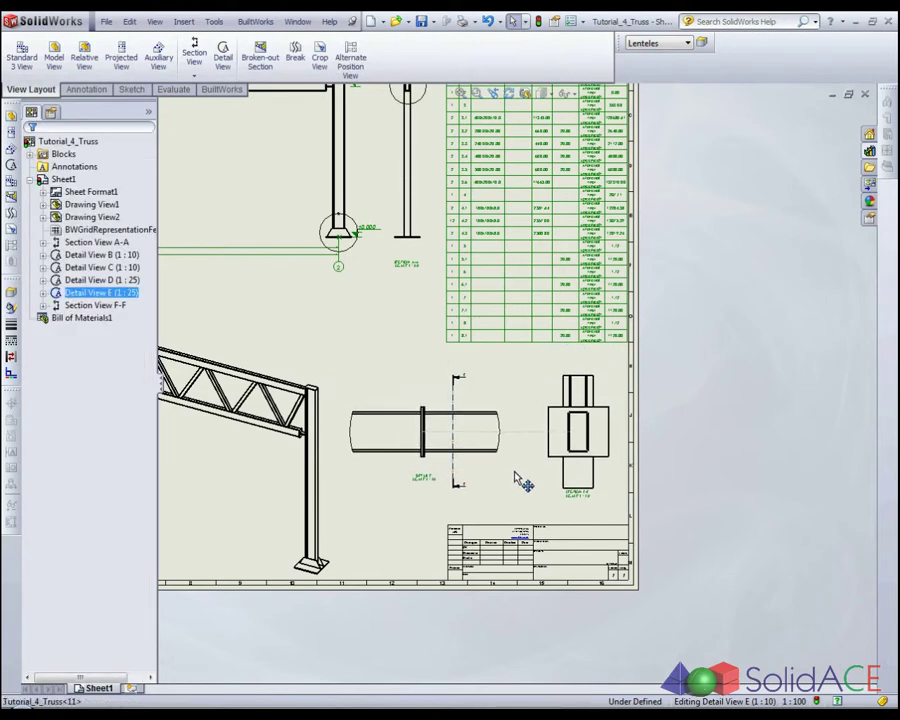
{"action": "left_click", "coordinate": [522, 482]}
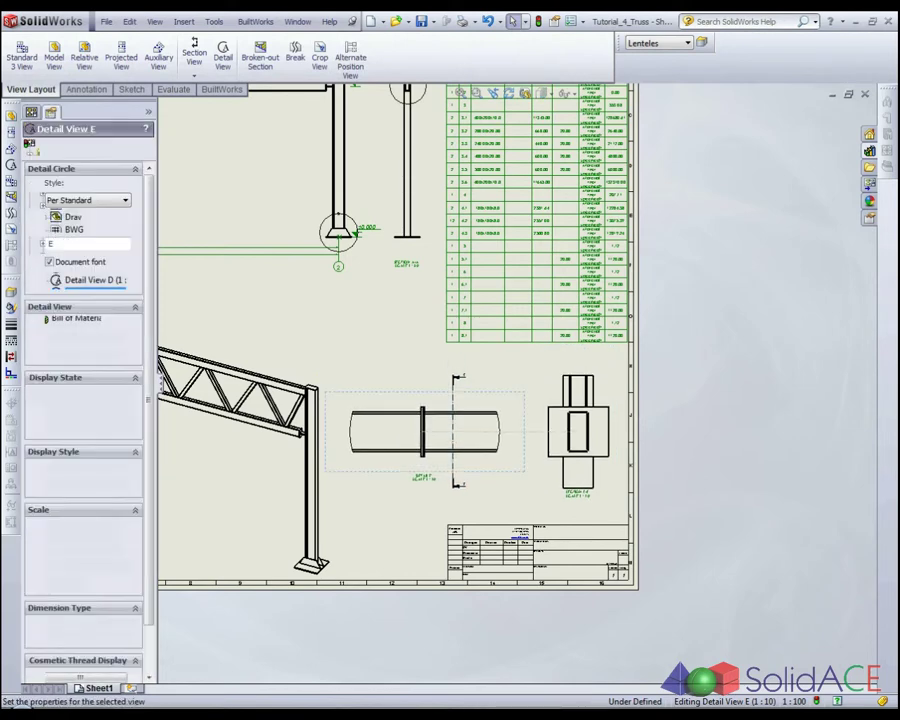
{"action": "left_click", "coordinate": [30, 144]}
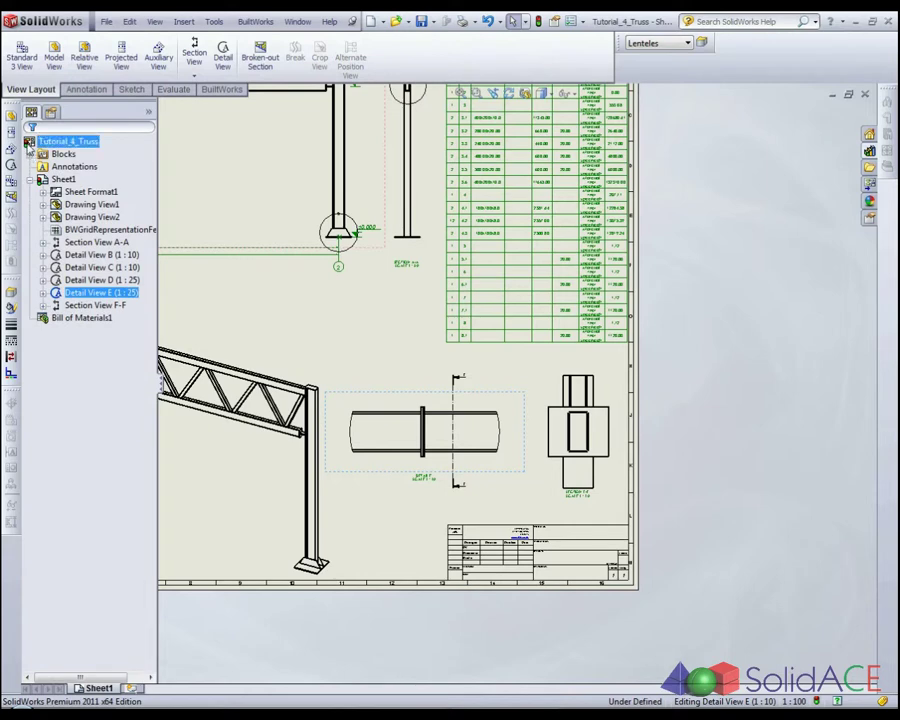
Zoom out and scroll around to inspect the whole drawing sheet
{"action": "key", "text": "z"}
{"action": "key", "text": "z"}
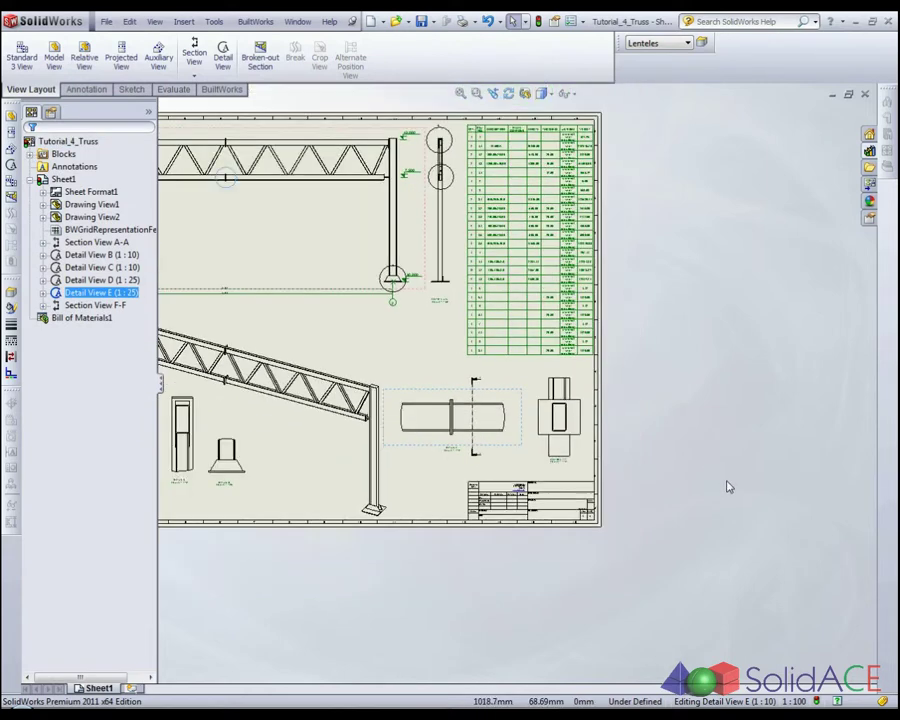
{"action": "key", "text": "z"}
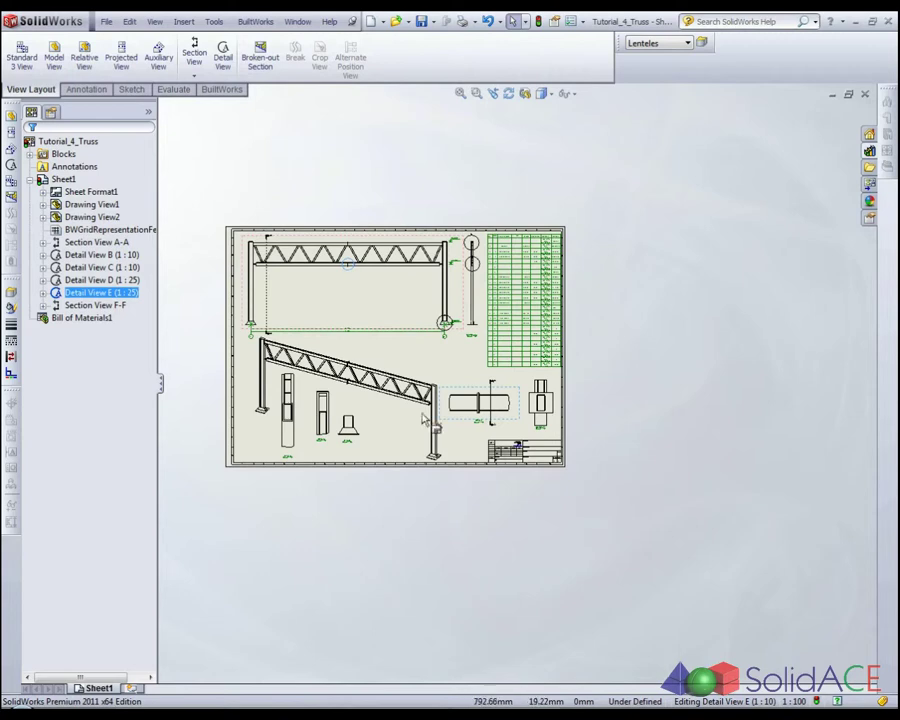
{"action": "scroll", "coordinate": [394, 348], "scroll_direction": "down", "scroll_amount": 2}
{"action": "scroll", "coordinate": [390, 355], "scroll_direction": "down", "scroll_amount": 2}
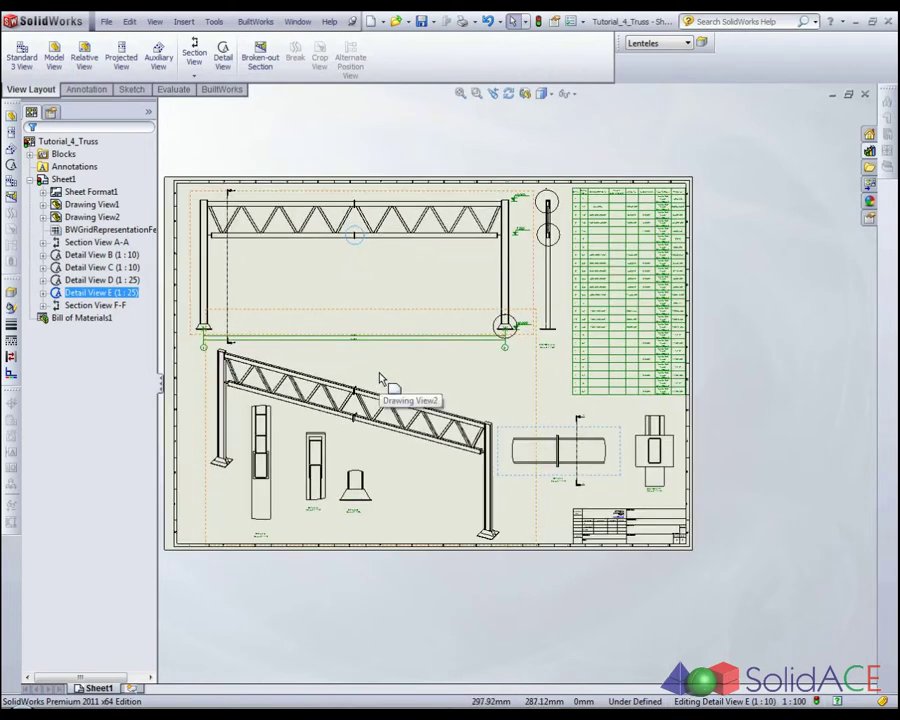
{"action": "scroll", "coordinate": [368, 376], "scroll_direction": "up", "scroll_amount": 1}
{"action": "scroll", "coordinate": [364, 376], "scroll_direction": "down", "scroll_amount": 1}
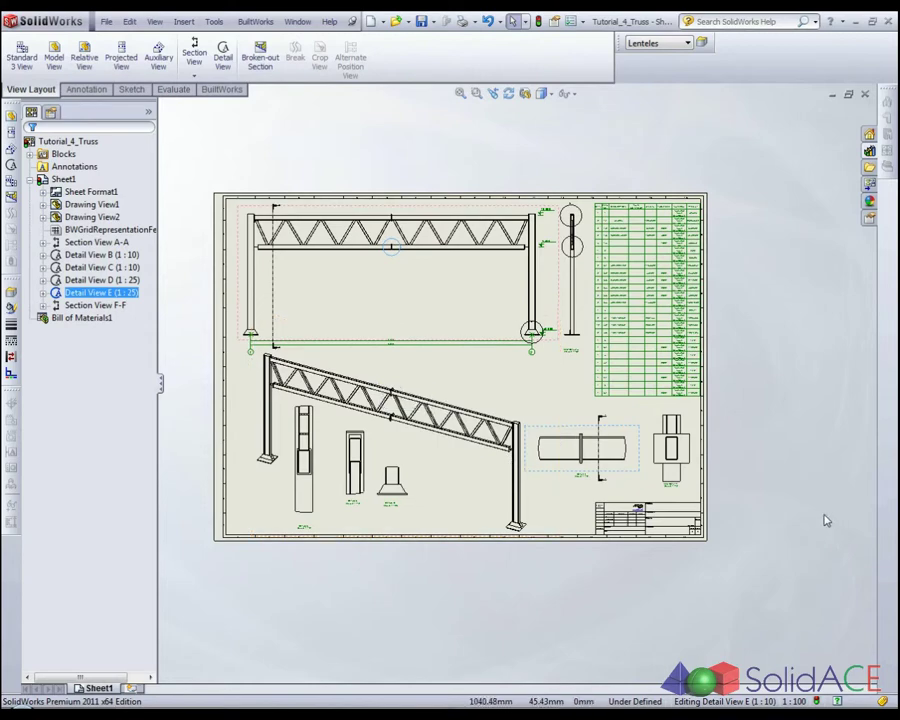
{"action": "scroll", "coordinate": [424, 346], "scroll_direction": "down", "scroll_amount": 1}
{"action": "scroll", "coordinate": [422, 350], "scroll_direction": "down", "scroll_amount": 1}
{"action": "scroll", "coordinate": [420, 365], "scroll_direction": "down", "scroll_amount": 2}
{"action": "scroll", "coordinate": [420, 372], "scroll_direction": "down", "scroll_amount": 2}
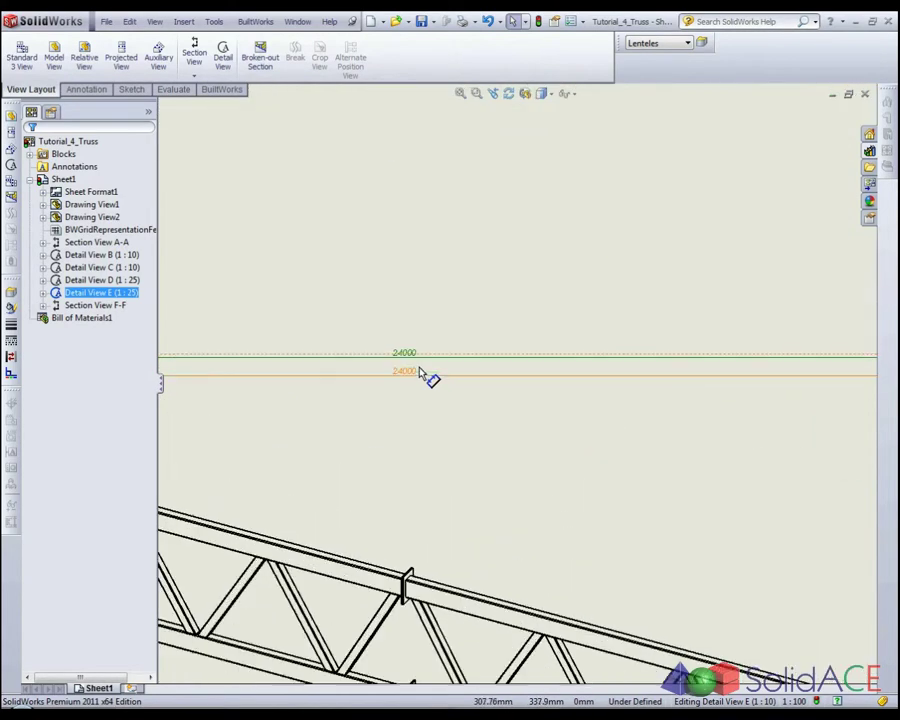
{"action": "scroll", "coordinate": [466, 452], "scroll_direction": "up", "scroll_amount": 5}
{"action": "scroll", "coordinate": [466, 452], "scroll_direction": "up", "scroll_amount": 1}
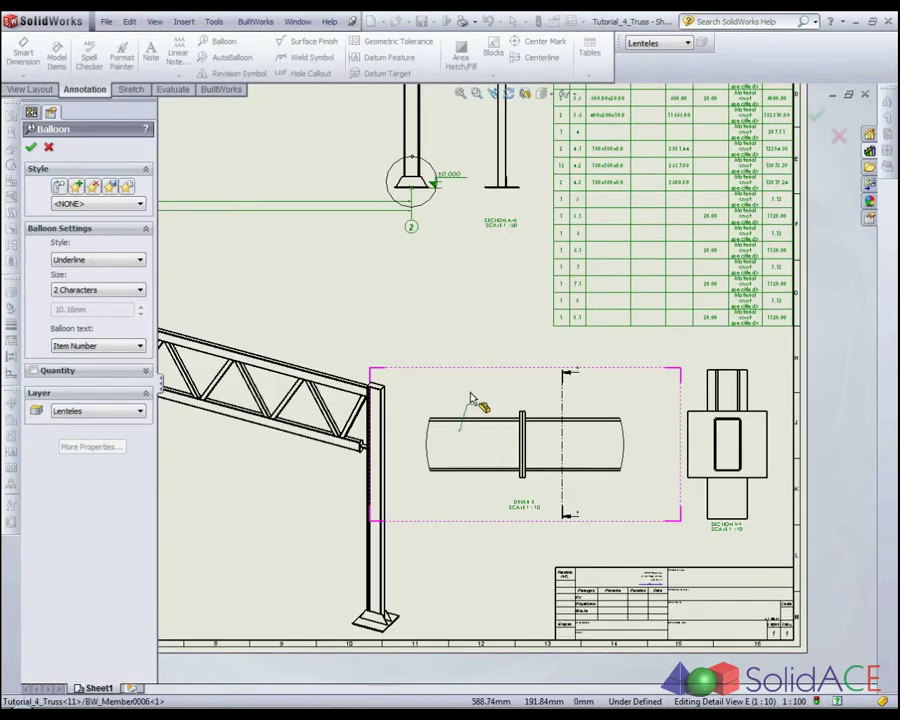
Attach three item-number balloons, including 3.5 and 3.1, to detail view E's members
{"action": "left_click", "coordinate": [484, 395]}
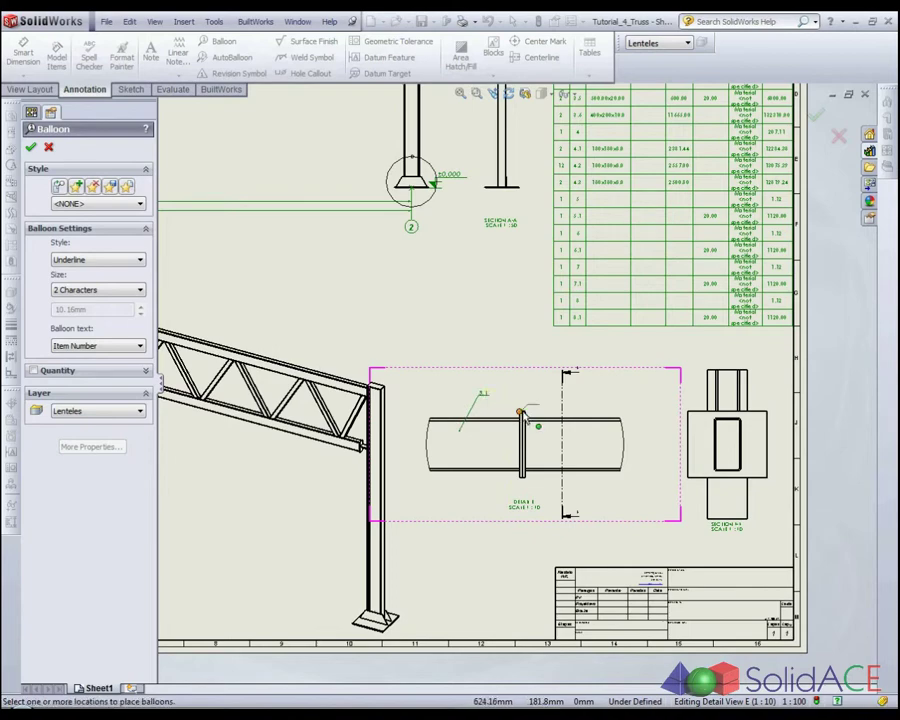
{"action": "scroll", "coordinate": [530, 412], "scroll_direction": "down", "scroll_amount": 3}
{"action": "scroll", "coordinate": [525, 415], "scroll_direction": "down", "scroll_amount": 3}
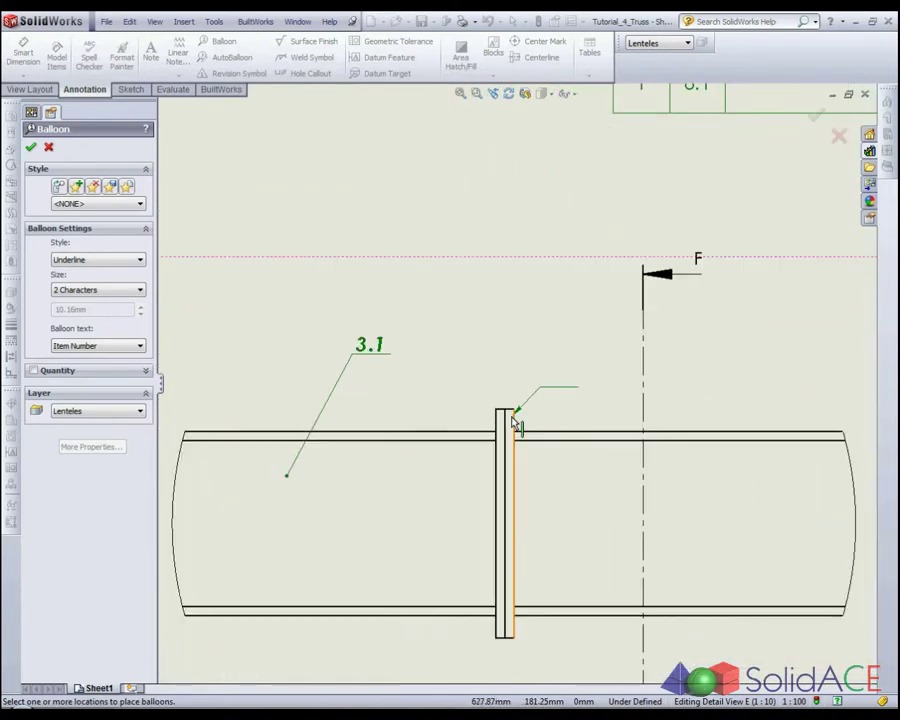
{"action": "left_click", "coordinate": [512, 420]}
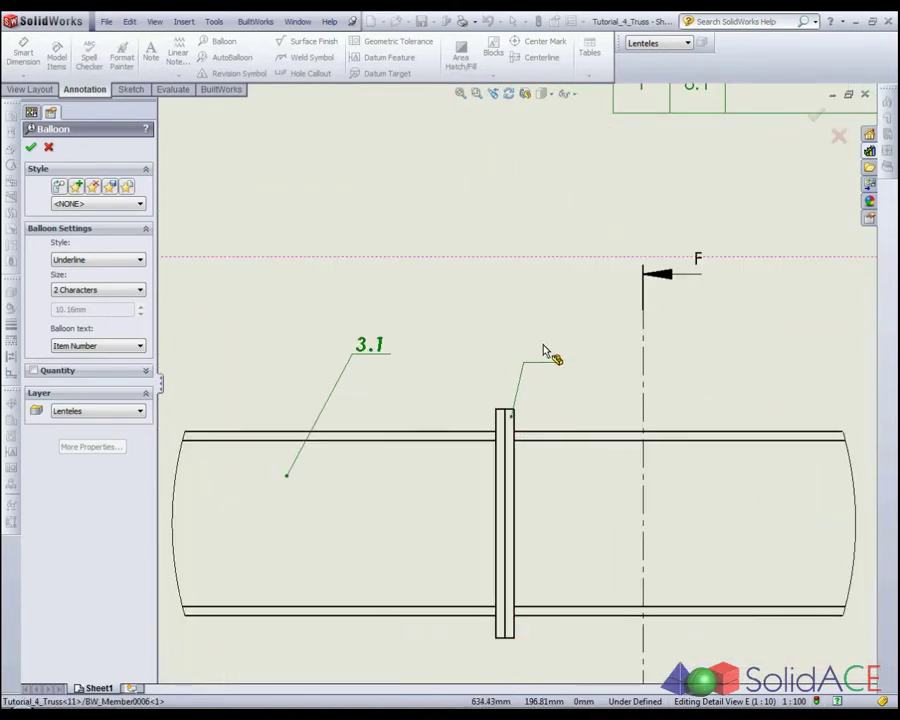
{"action": "left_click", "coordinate": [563, 344]}
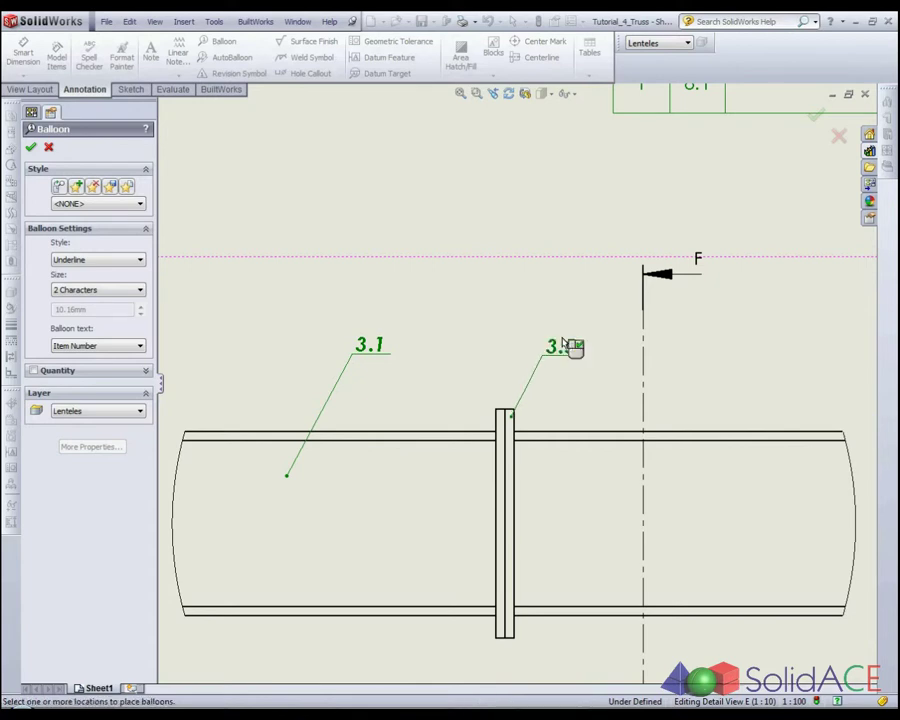
{"action": "scroll", "coordinate": [597, 490], "scroll_direction": "up", "scroll_amount": 5}
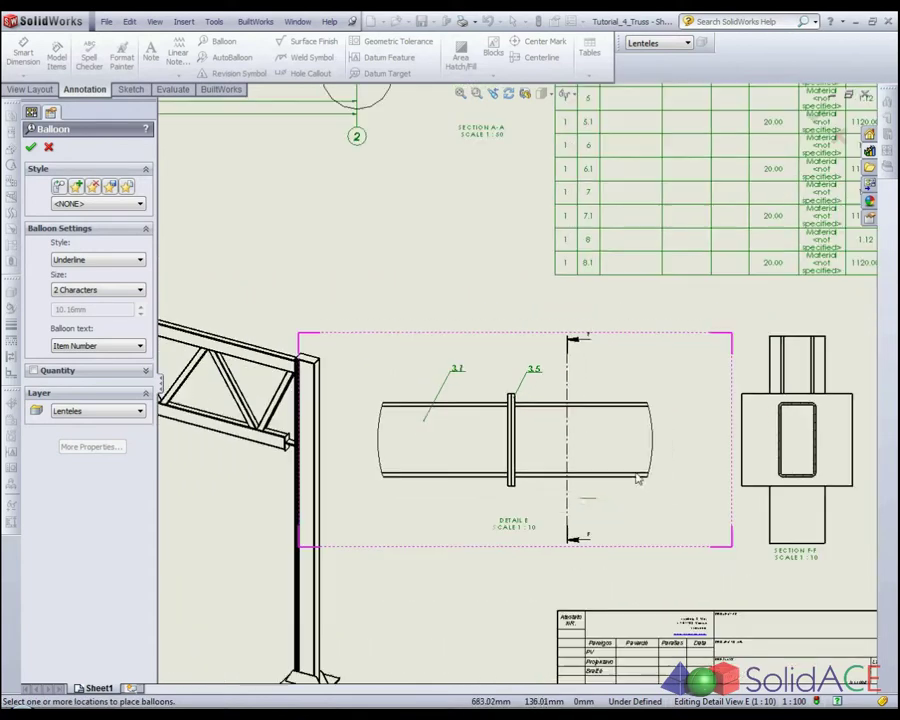
{"action": "left_click", "coordinate": [609, 412]}
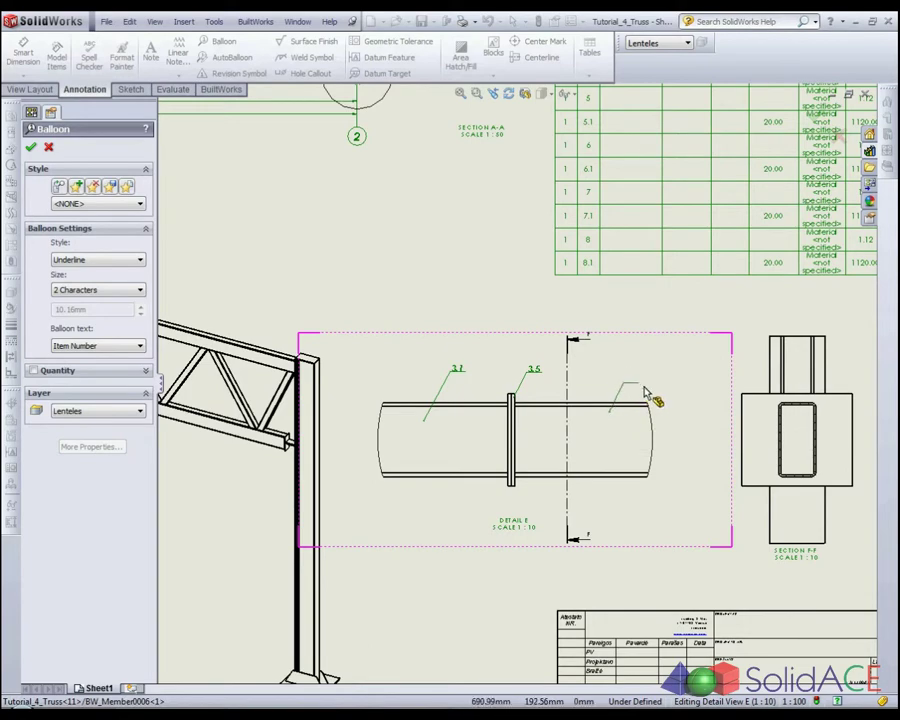
{"action": "scroll", "coordinate": [645, 460], "scroll_direction": "up", "scroll_amount": 2}
{"action": "scroll", "coordinate": [642, 464], "scroll_direction": "up", "scroll_amount": 2}
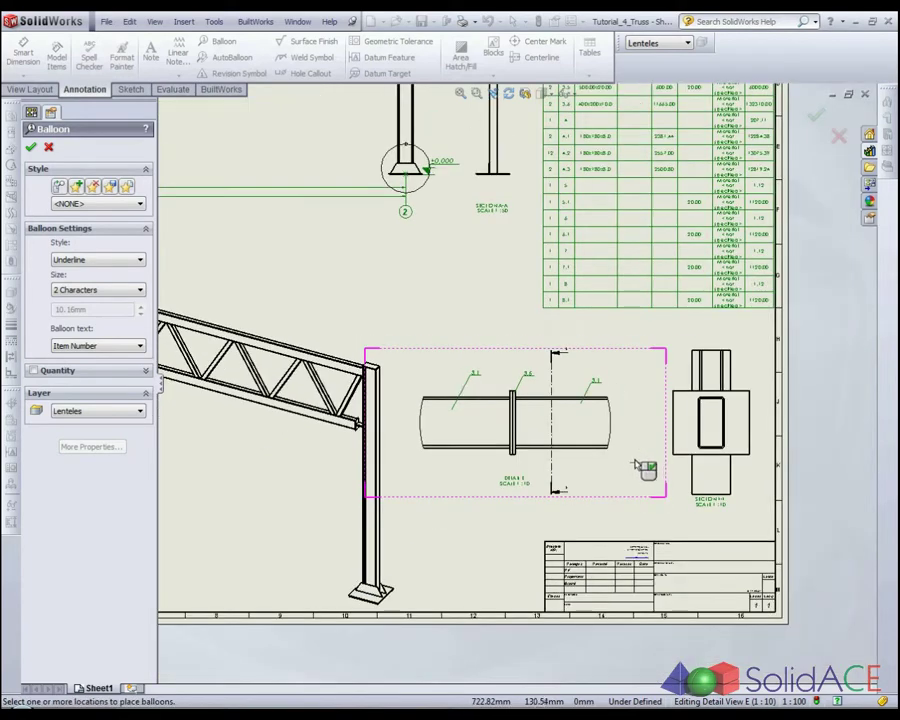
{"action": "scroll", "coordinate": [620, 420], "scroll_direction": "up", "scroll_amount": 2}
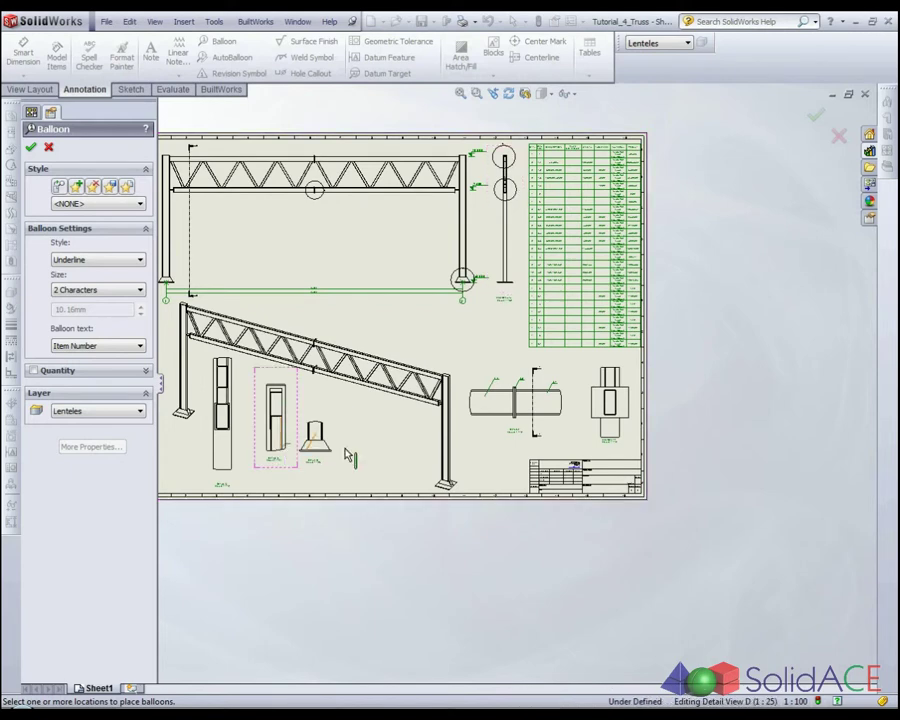
Add balloons 1.4 and 1.3 to the sloped base in Detail D
{"action": "scroll", "coordinate": [350, 456], "scroll_direction": "down", "scroll_amount": 3}
{"action": "scroll", "coordinate": [350, 456], "scroll_direction": "down", "scroll_amount": 3}
{"action": "scroll", "coordinate": [428, 414], "scroll_direction": "down", "scroll_amount": 2}
{"action": "left_click", "coordinate": [434, 396]}
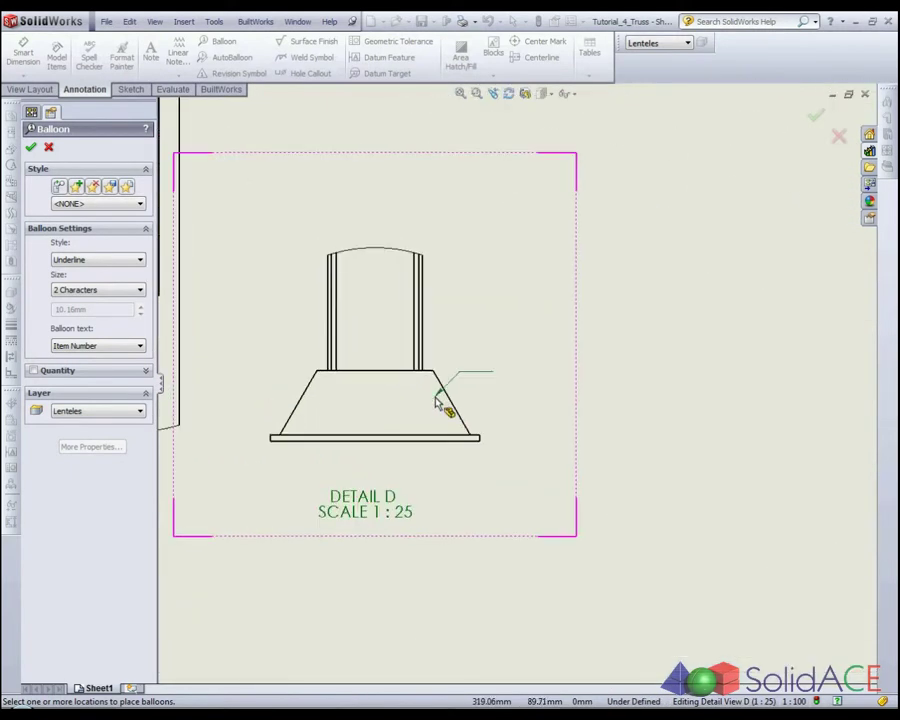
{"action": "left_click", "coordinate": [490, 338]}
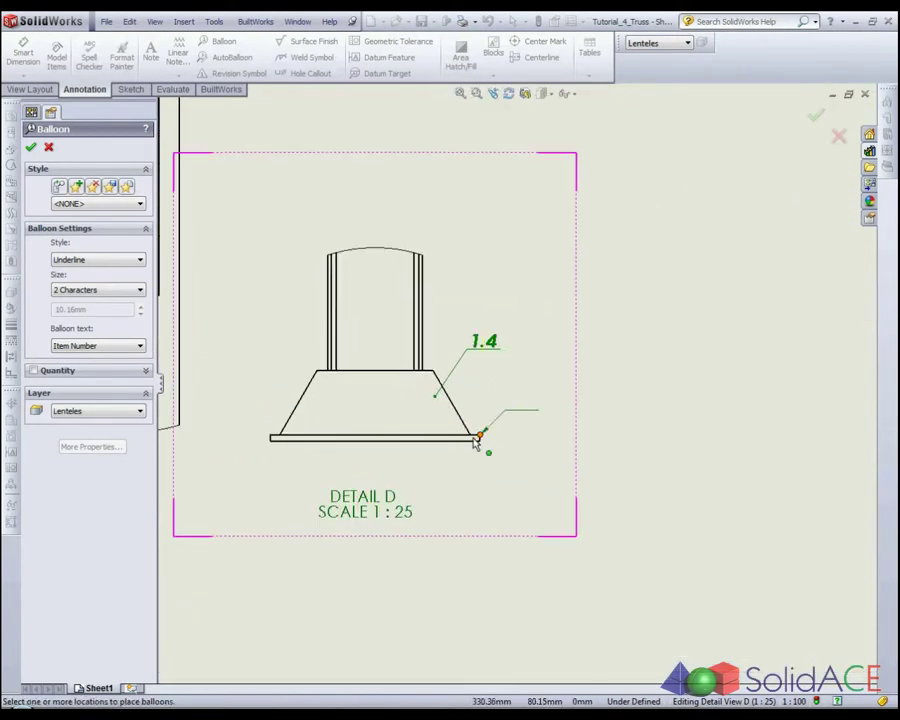
{"action": "left_click", "coordinate": [472, 440]}
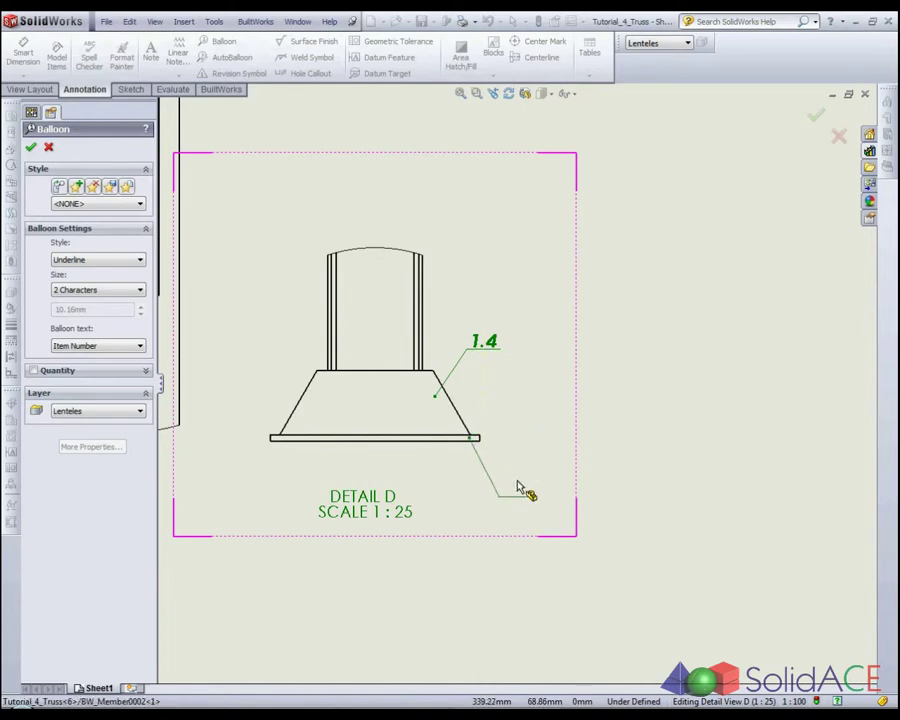
{"action": "left_click", "coordinate": [518, 487]}
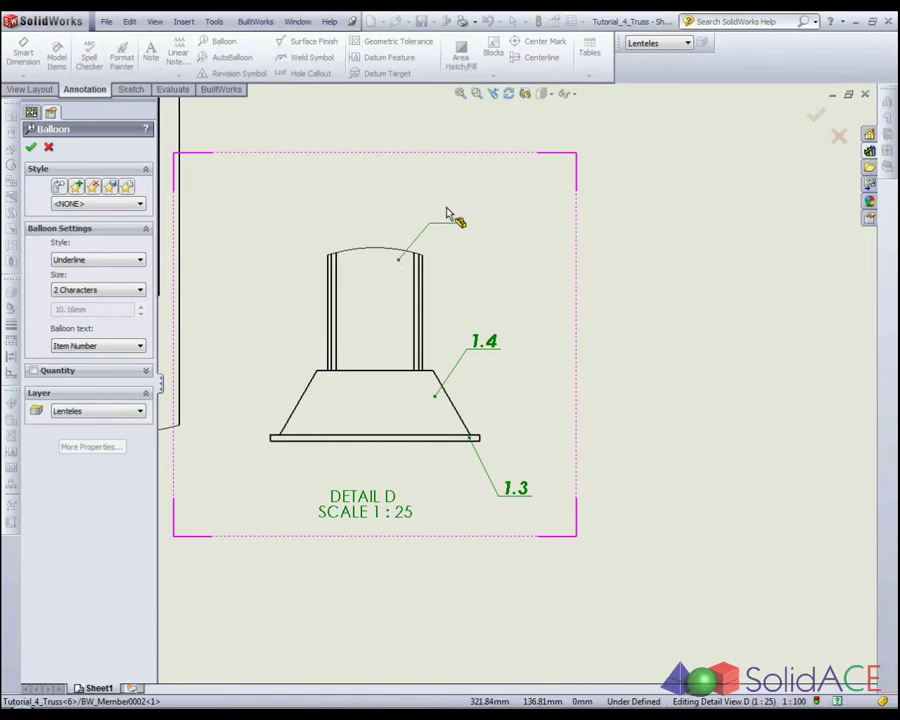
Balloon the upright cap and inner plate in Detail B with items 1.2, 3.2 and 1.1
{"action": "scroll", "coordinate": [402, 437], "scroll_direction": "up", "scroll_amount": 5}
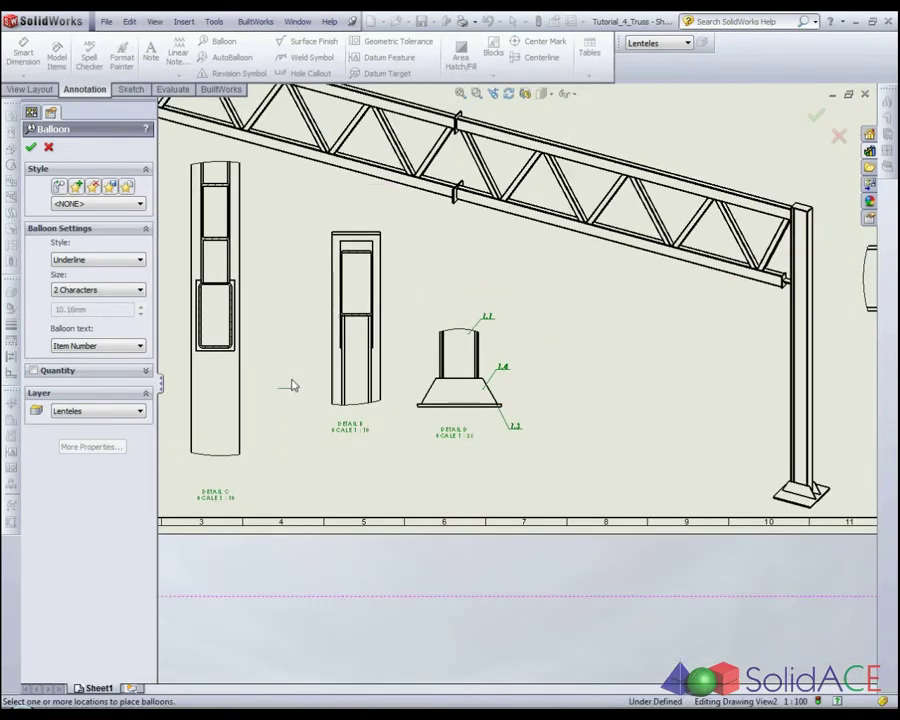
{"action": "scroll", "coordinate": [362, 222], "scroll_direction": "down", "scroll_amount": 2}
{"action": "scroll", "coordinate": [370, 246], "scroll_direction": "down", "scroll_amount": 1}
{"action": "scroll", "coordinate": [400, 266], "scroll_direction": "down", "scroll_amount": 1}
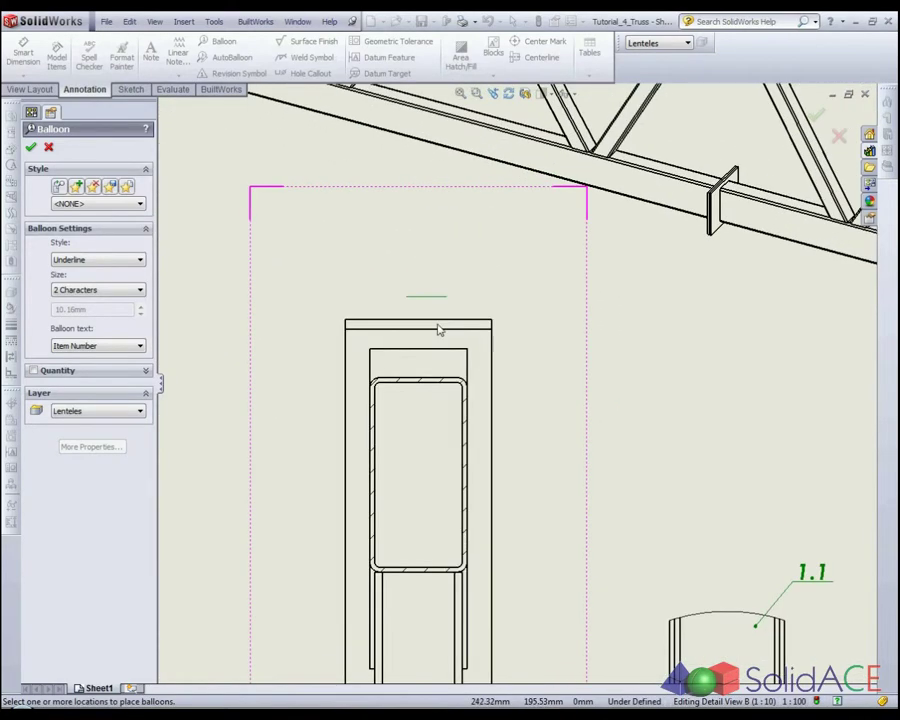
{"action": "left_click", "coordinate": [490, 256]}
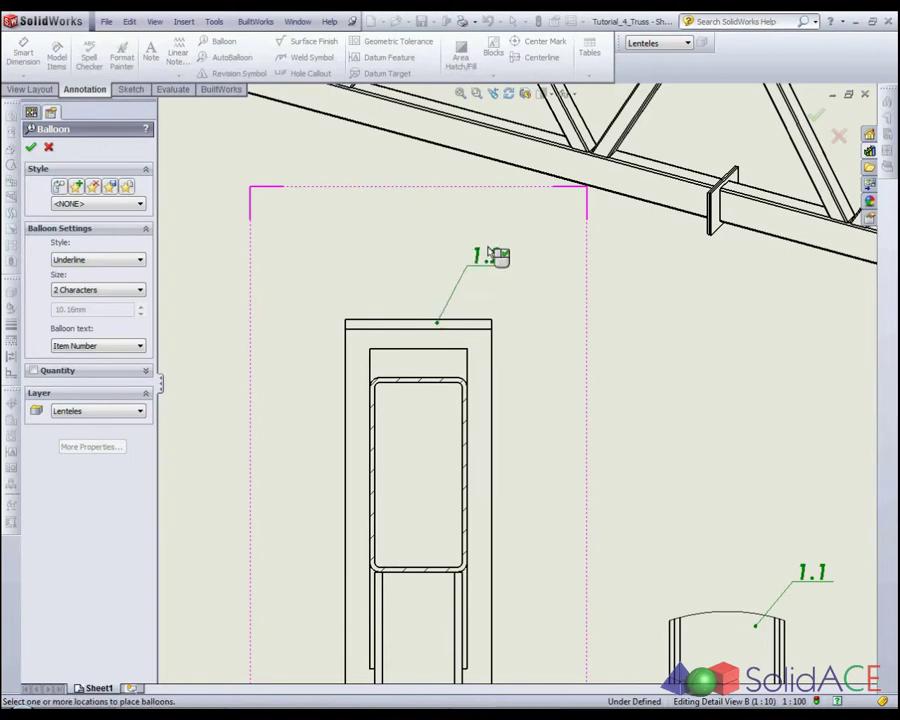
{"action": "left_click", "coordinate": [456, 361]}
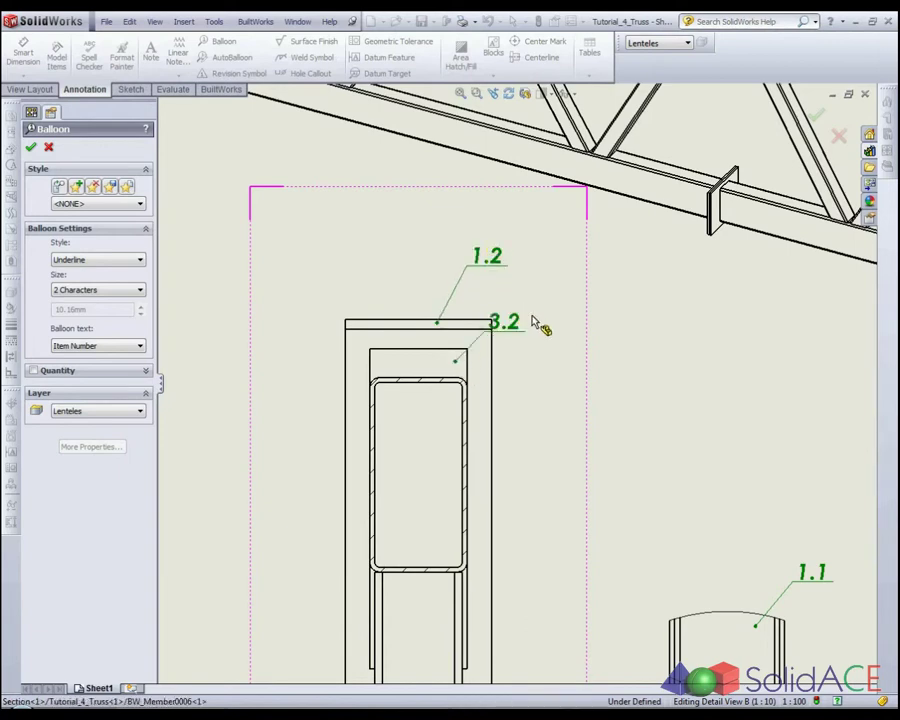
{"action": "left_click", "coordinate": [545, 366]}
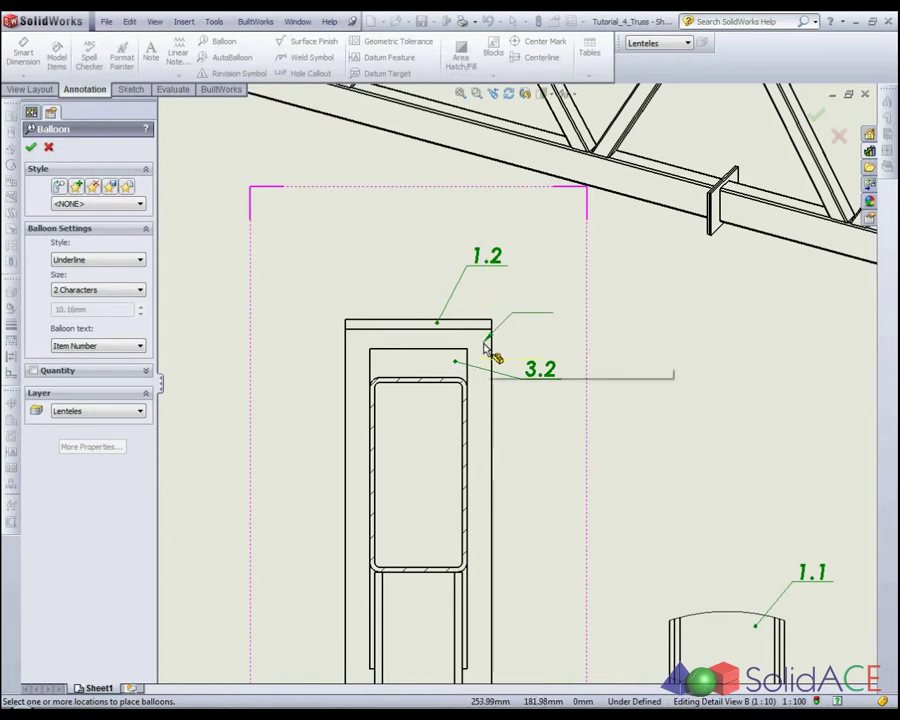
{"action": "left_click", "coordinate": [540, 305]}
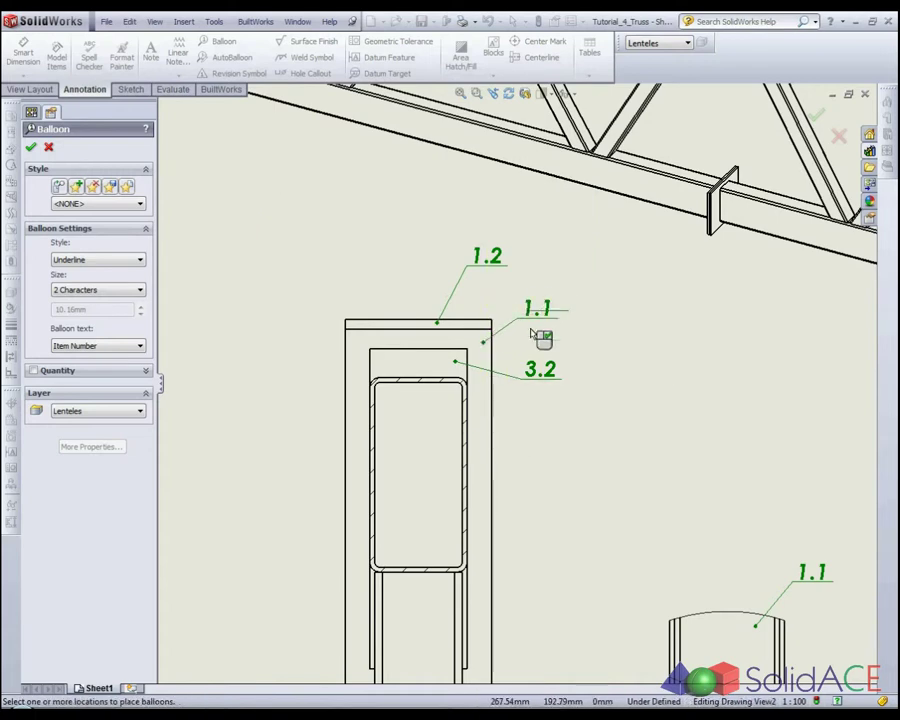
Add balloon 3.6 to the inner tube and 4.1 to the lower upright in Detail B
{"action": "left_click", "coordinate": [470, 470]}
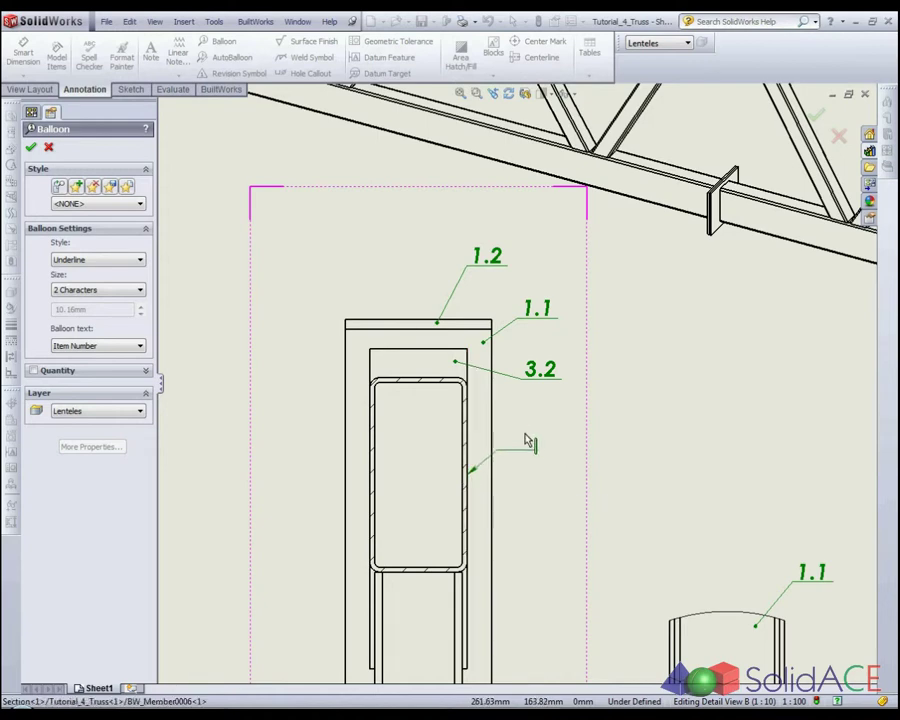
{"action": "left_click", "coordinate": [550, 515]}
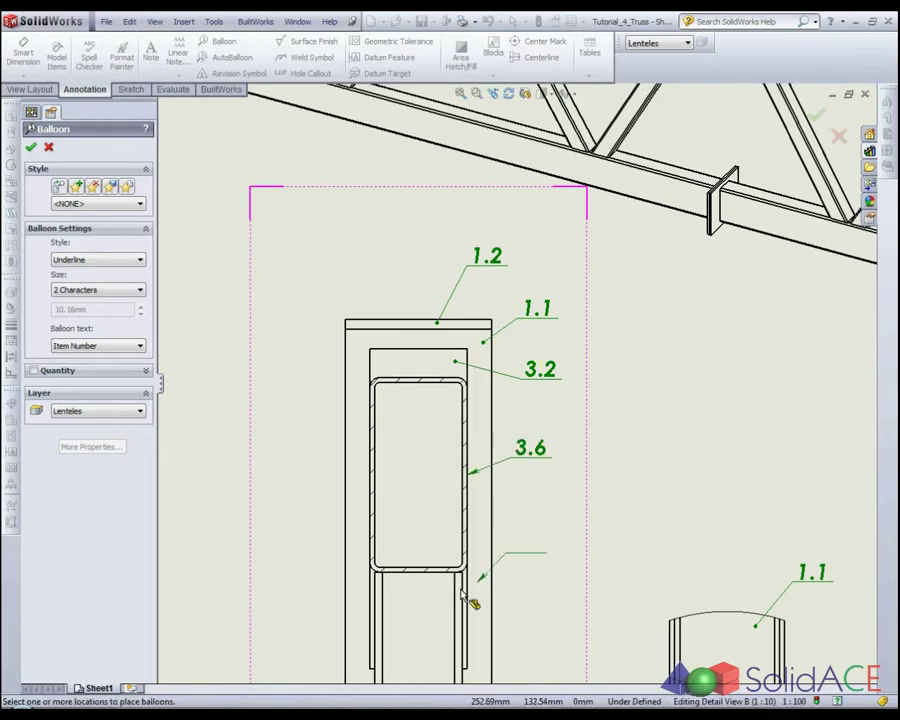
{"action": "scroll", "coordinate": [472, 594], "scroll_direction": "up", "scroll_amount": 2}
{"action": "scroll", "coordinate": [476, 592], "scroll_direction": "up", "scroll_amount": 1}
{"action": "scroll", "coordinate": [476, 596], "scroll_direction": "up", "scroll_amount": 1}
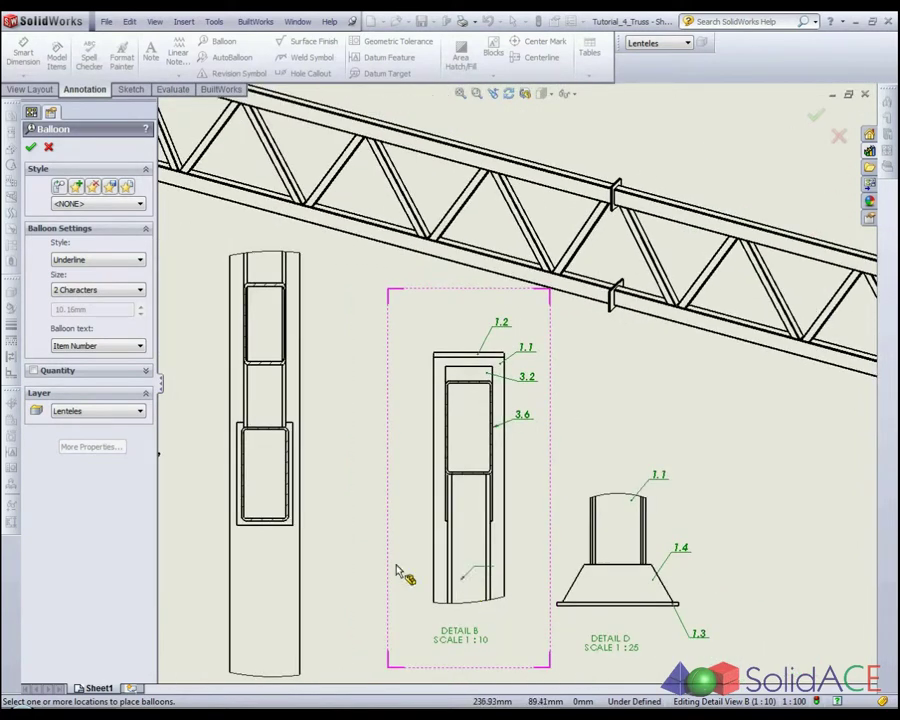
{"action": "left_click", "coordinate": [479, 548]}
{"action": "left_click", "coordinate": [531, 570]}
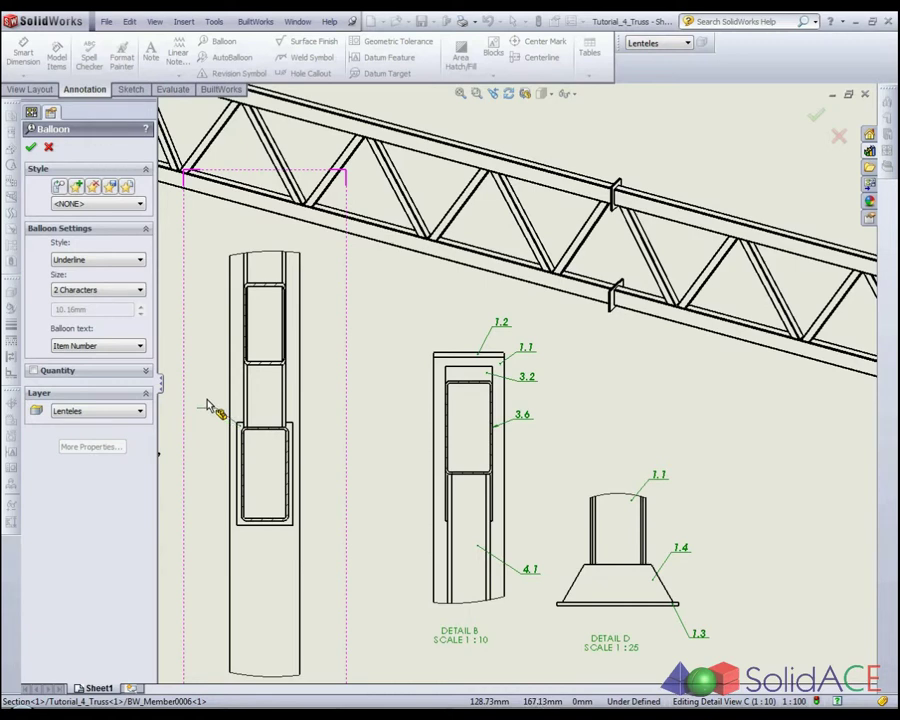
Add balloons 3.3 and 3.1 beside the member in Detail C
{"action": "left_click", "coordinate": [250, 443]}
{"action": "left_click", "coordinate": [205, 403]}
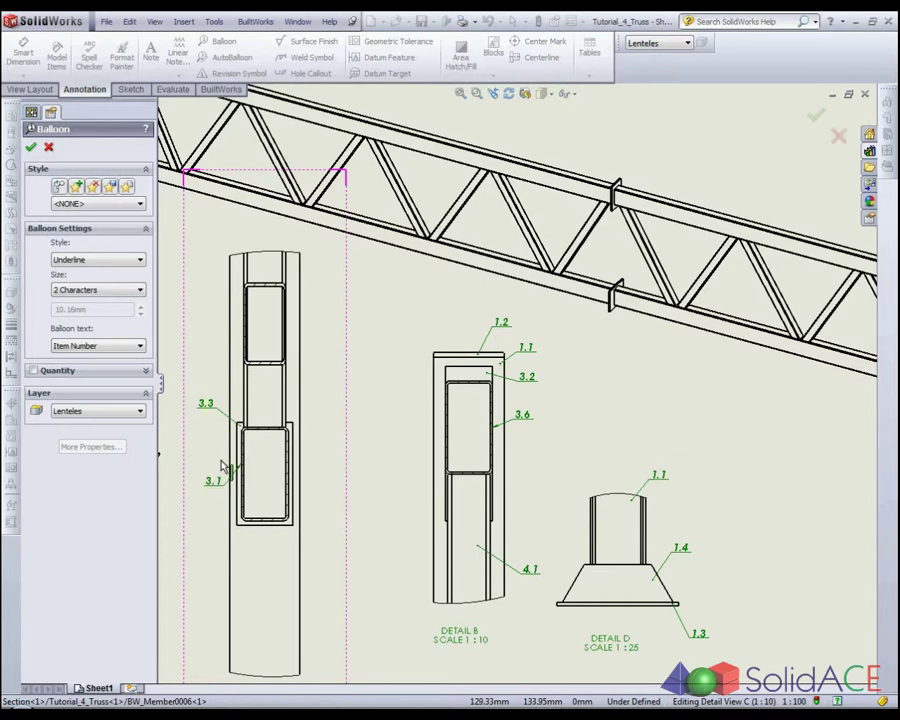
{"action": "left_click", "coordinate": [222, 467]}
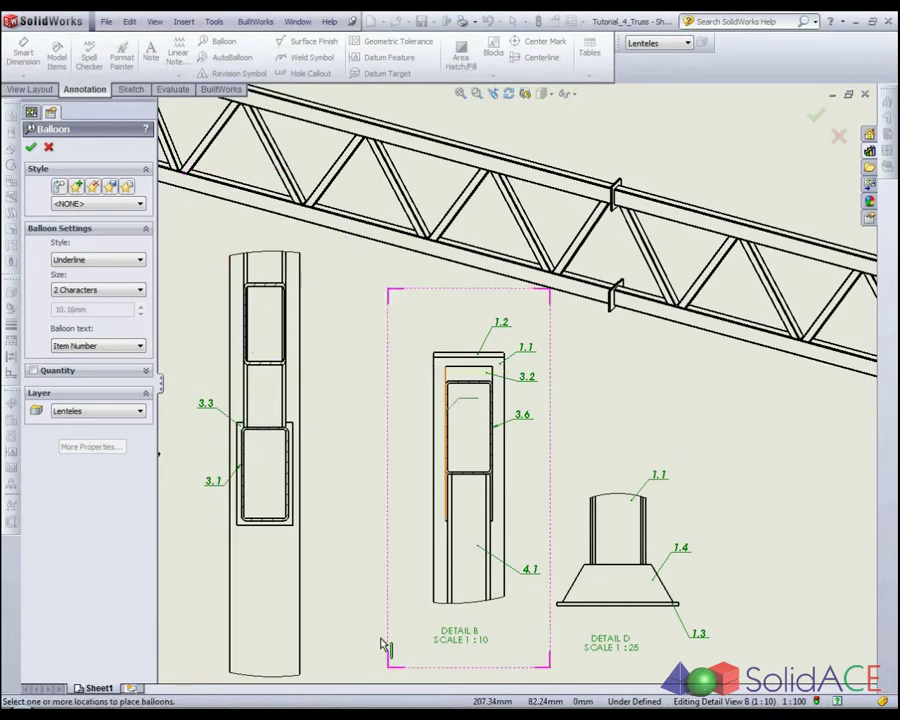
Zoom out to show the whole truss sheet and exit the Balloon tool
{"action": "scroll", "coordinate": [430, 500], "scroll_direction": "up", "scroll_amount": 2}
{"action": "scroll", "coordinate": [462, 445], "scroll_direction": "up", "scroll_amount": 2}
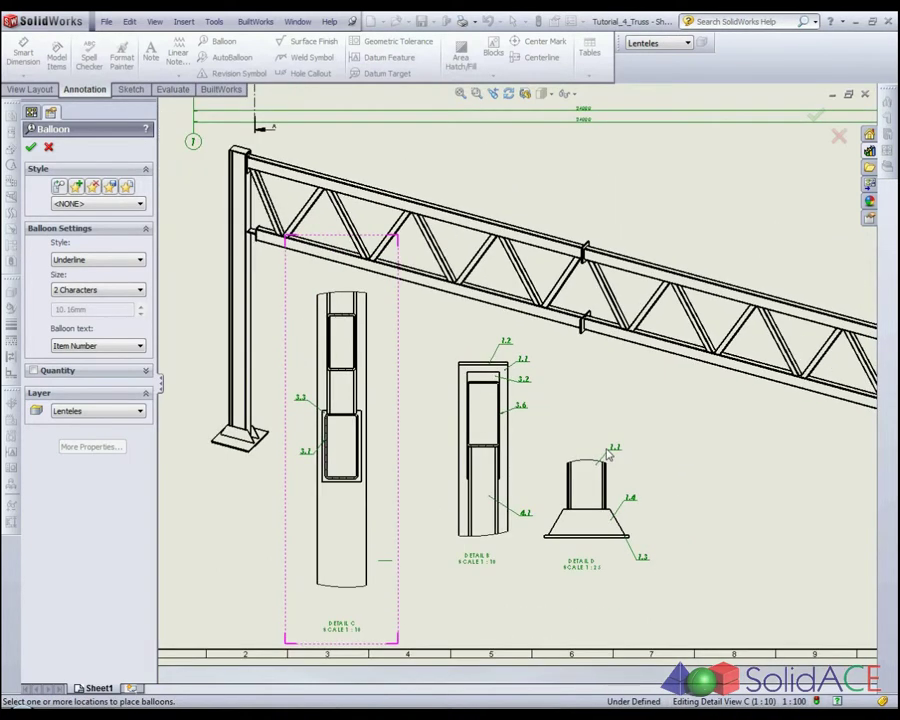
{"action": "scroll", "coordinate": [645, 462], "scroll_direction": "up", "scroll_amount": 3}
{"action": "scroll", "coordinate": [643, 460], "scroll_direction": "up", "scroll_amount": 2}
{"action": "scroll", "coordinate": [643, 460], "scroll_direction": "up", "scroll_amount": 1}
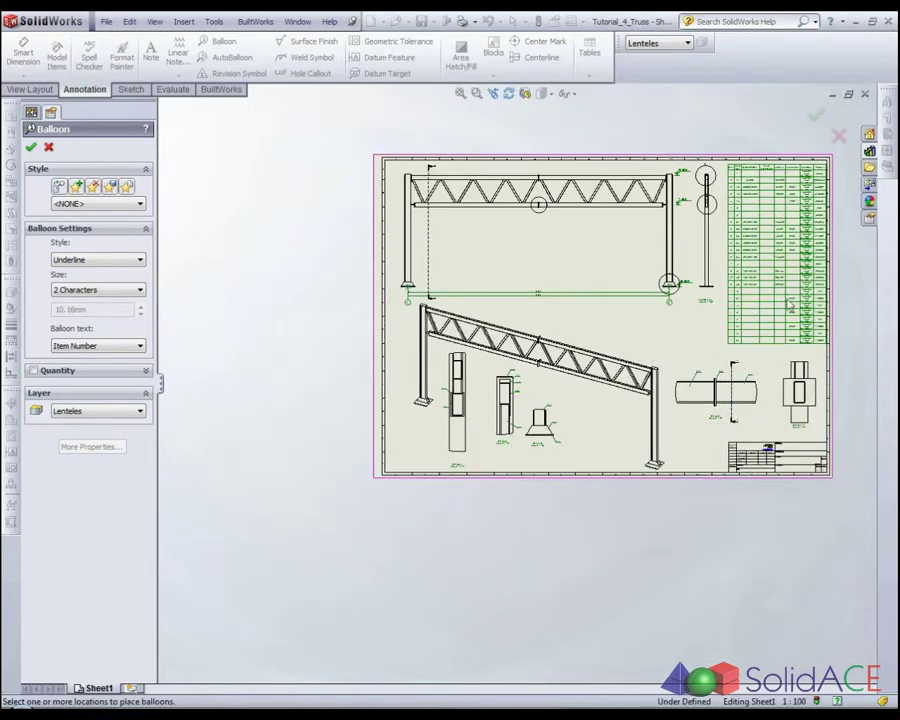
{"action": "scroll", "coordinate": [790, 305], "scroll_direction": "down", "scroll_amount": 1}
{"action": "scroll", "coordinate": [860, 280], "scroll_direction": "up", "scroll_amount": 1}
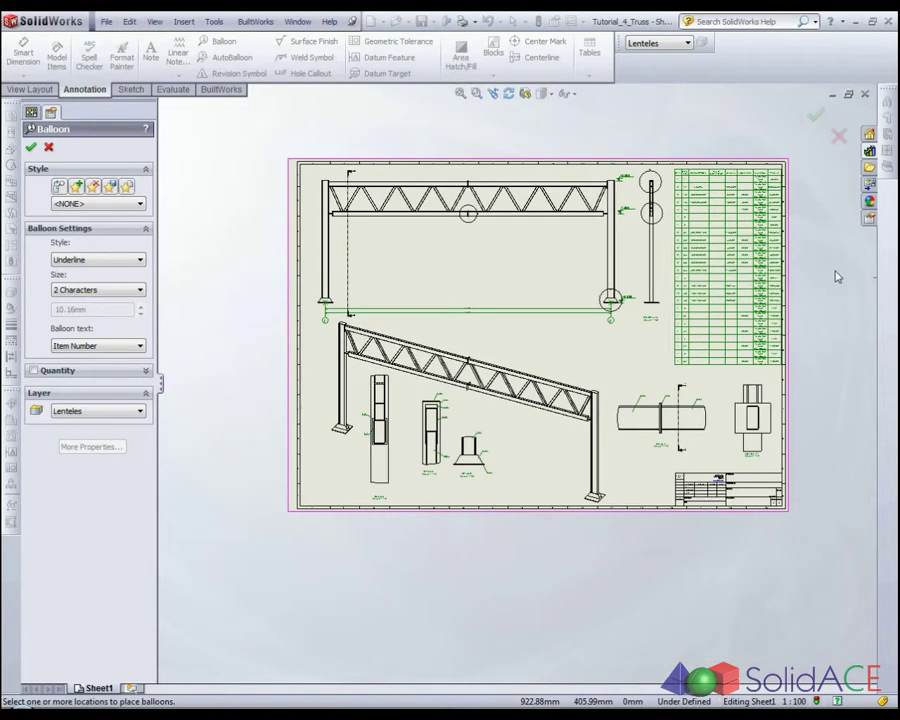
{"action": "scroll", "coordinate": [826, 277], "scroll_direction": "down", "scroll_amount": 1}
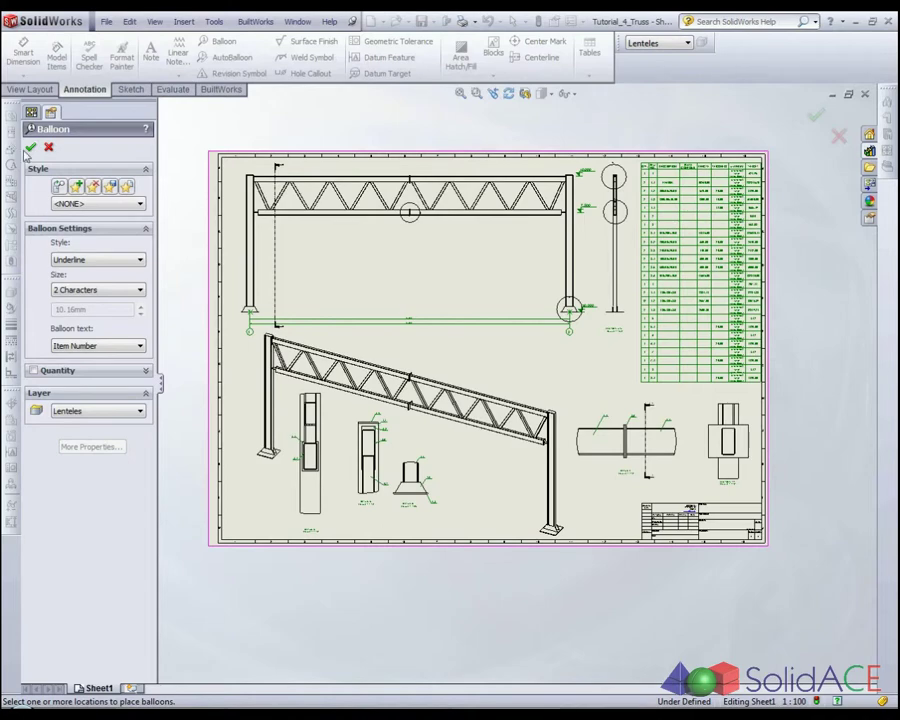
{"action": "key", "text": "Escape"}
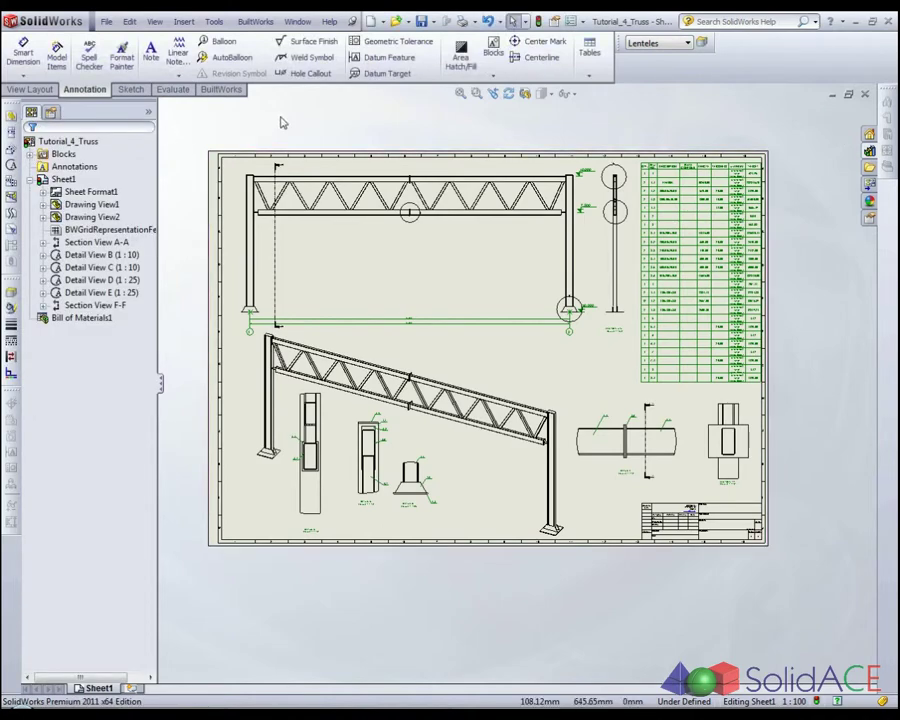